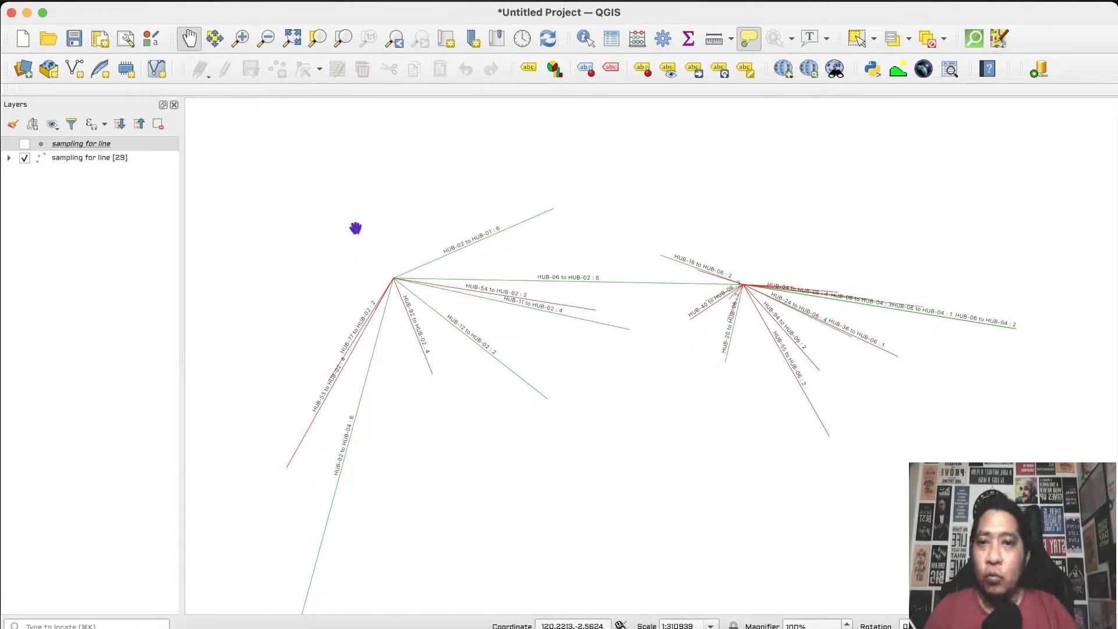
Step: Toggle the visibility of the point layer and the line layer to compare the hub points with the connecting lines
click(109, 146)
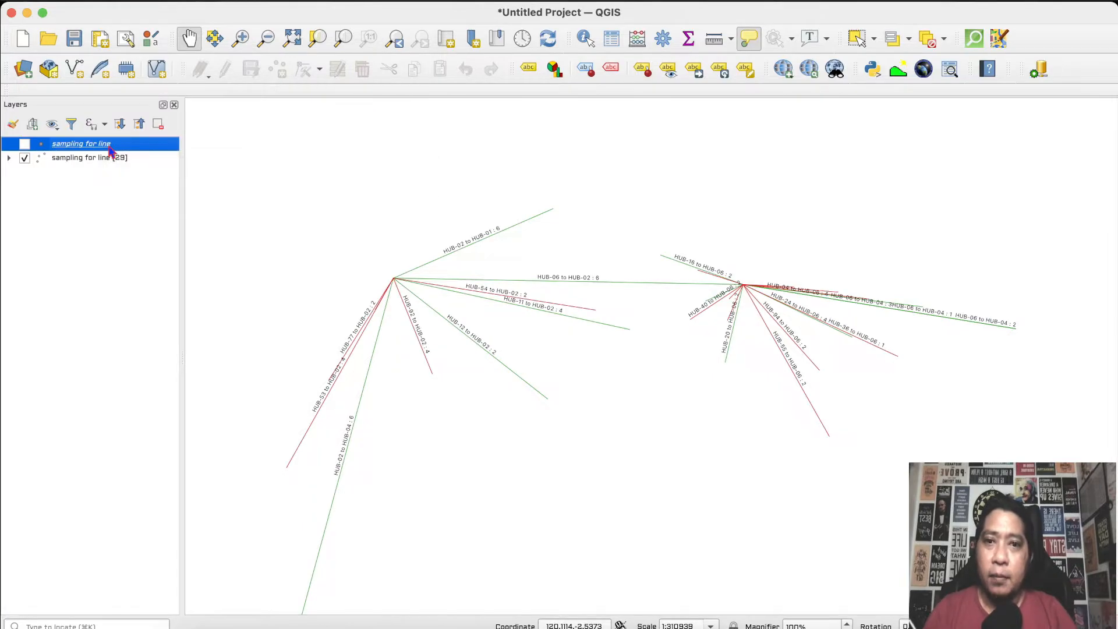
click(26, 146)
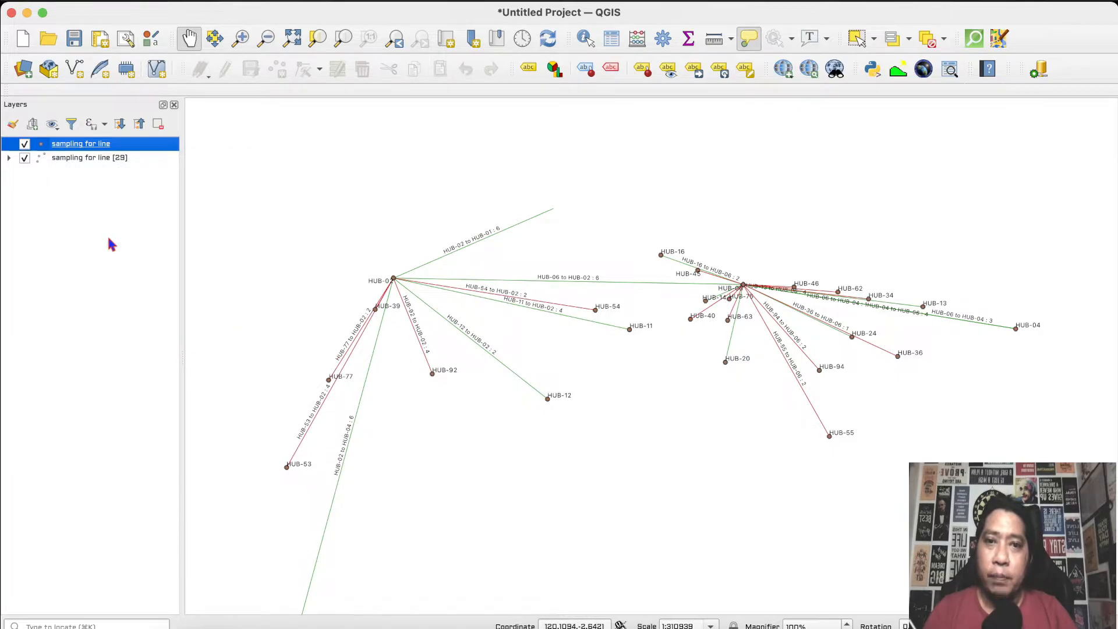
click(25, 157)
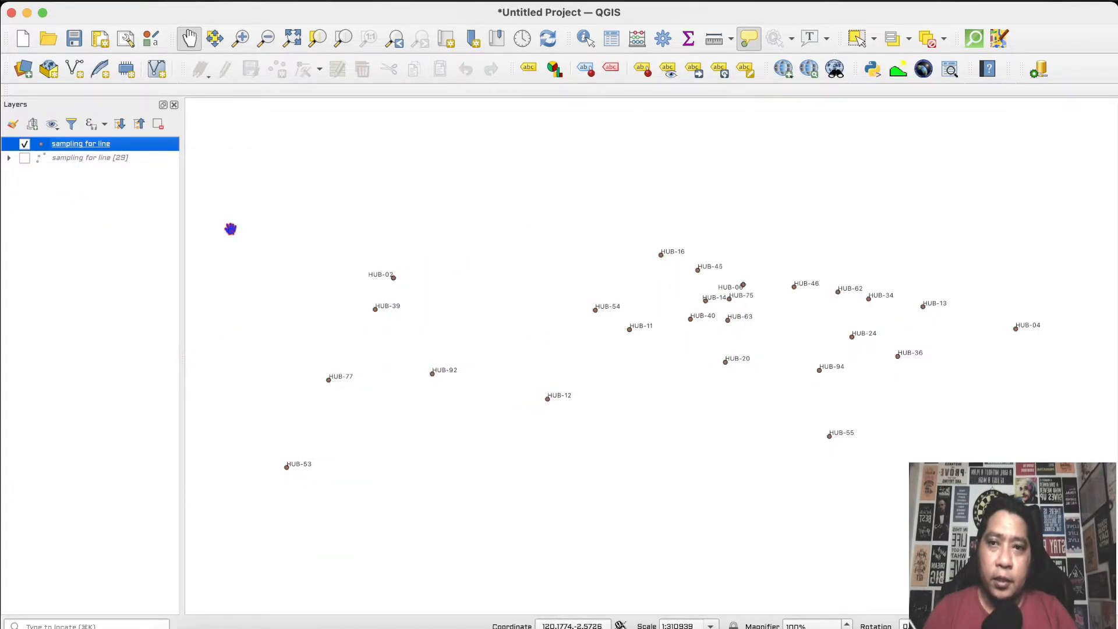
click(25, 143)
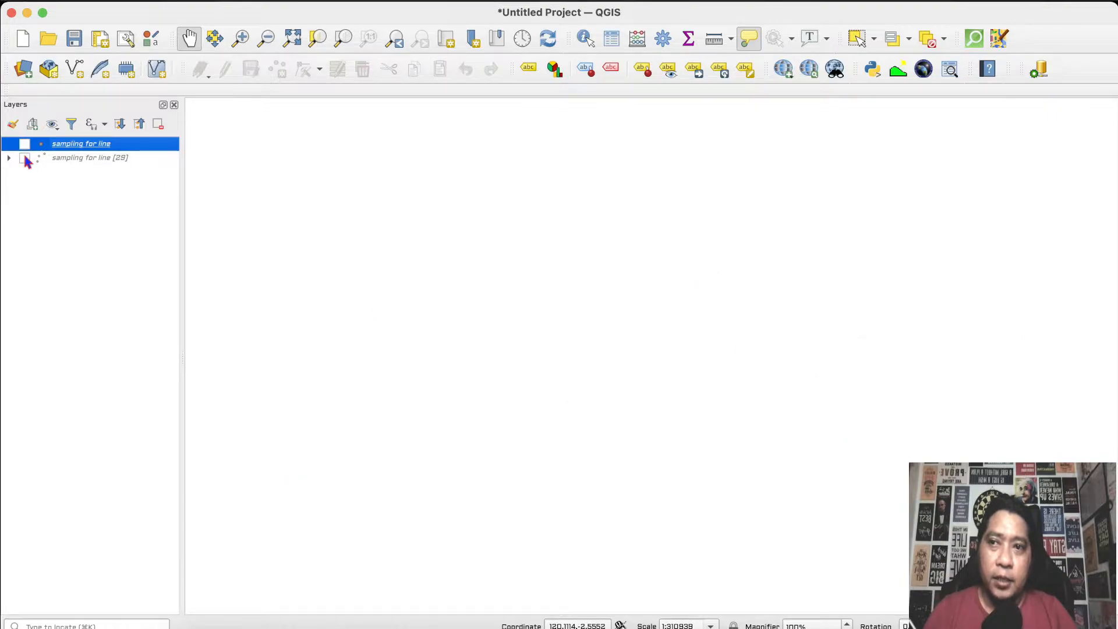
click(25, 157)
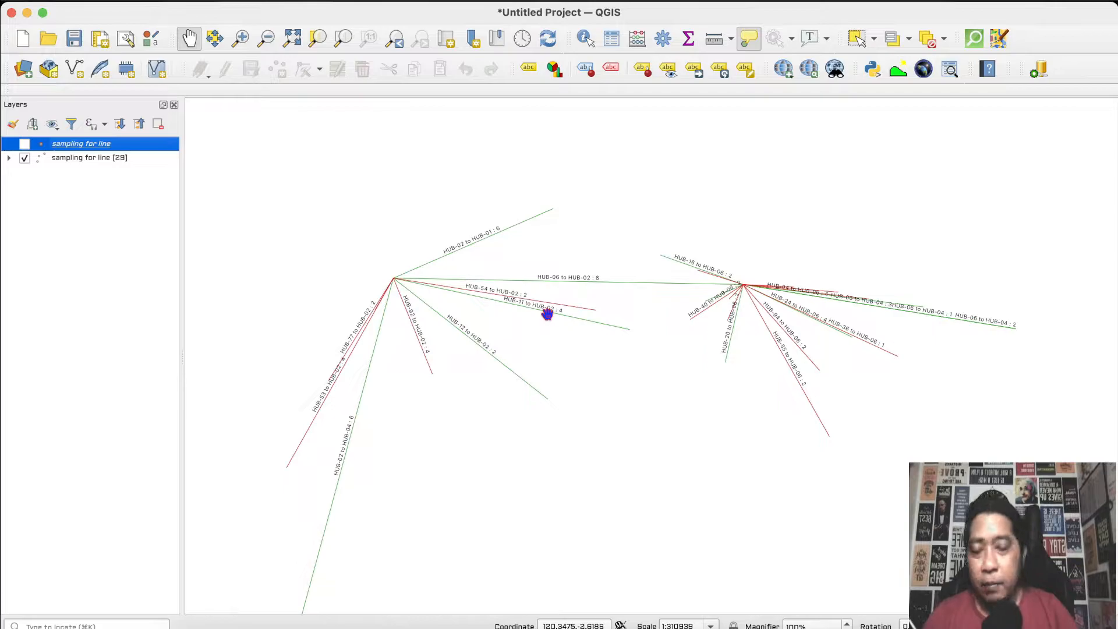
click(23, 158)
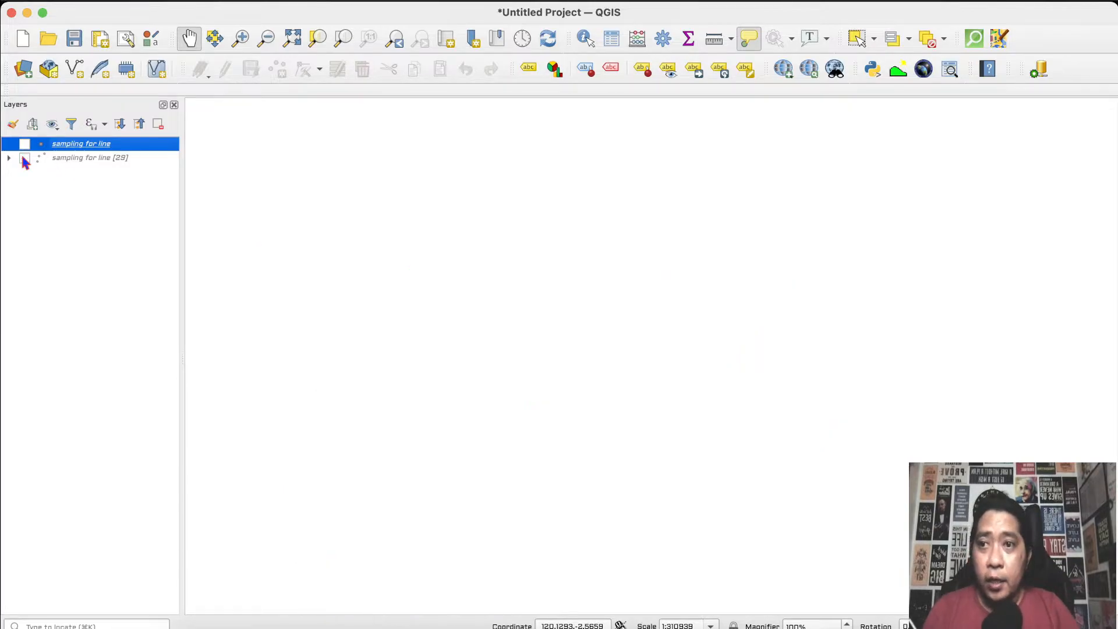
click(25, 144)
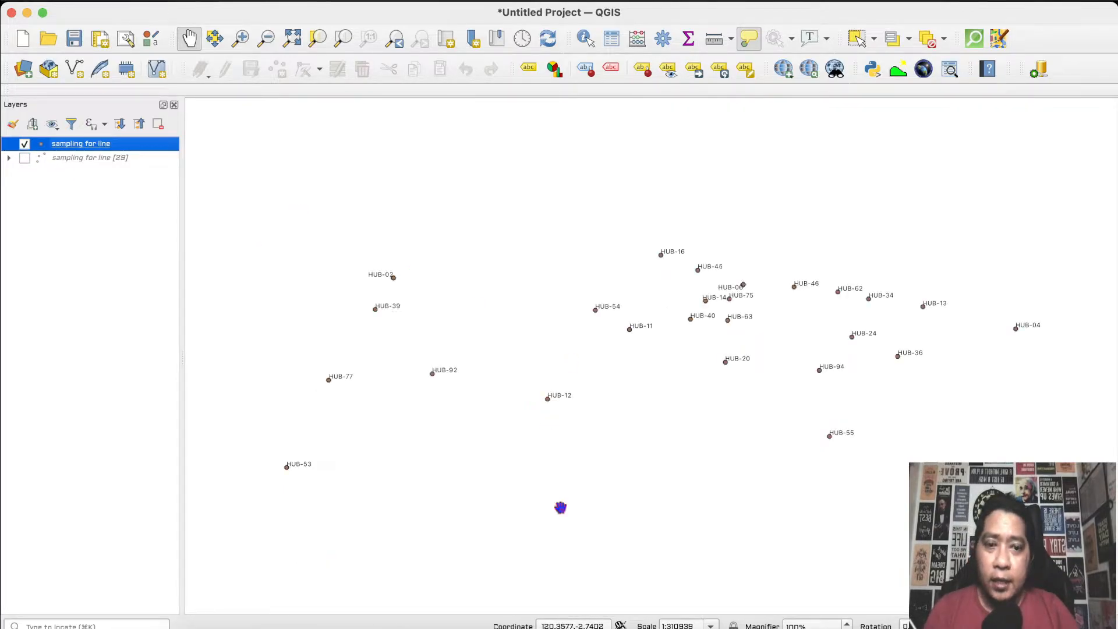
Step: Switch to Excel and examine the hub name, coordinate, ID, VALUE and REMARK columns of the sampling for line sheet
click(622, 627)
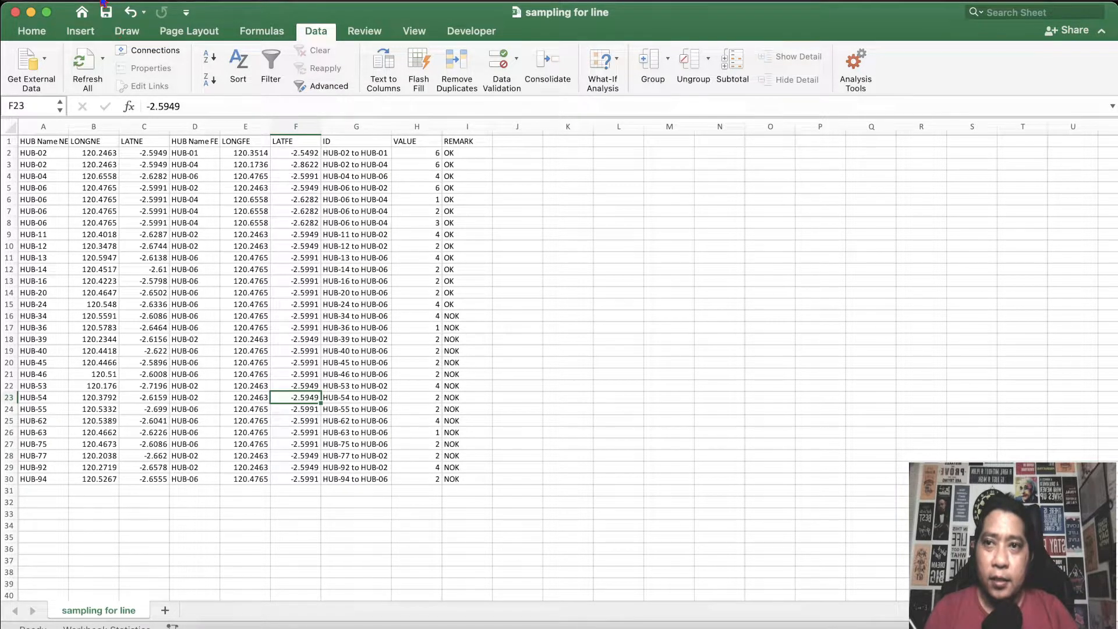
click(209, 266)
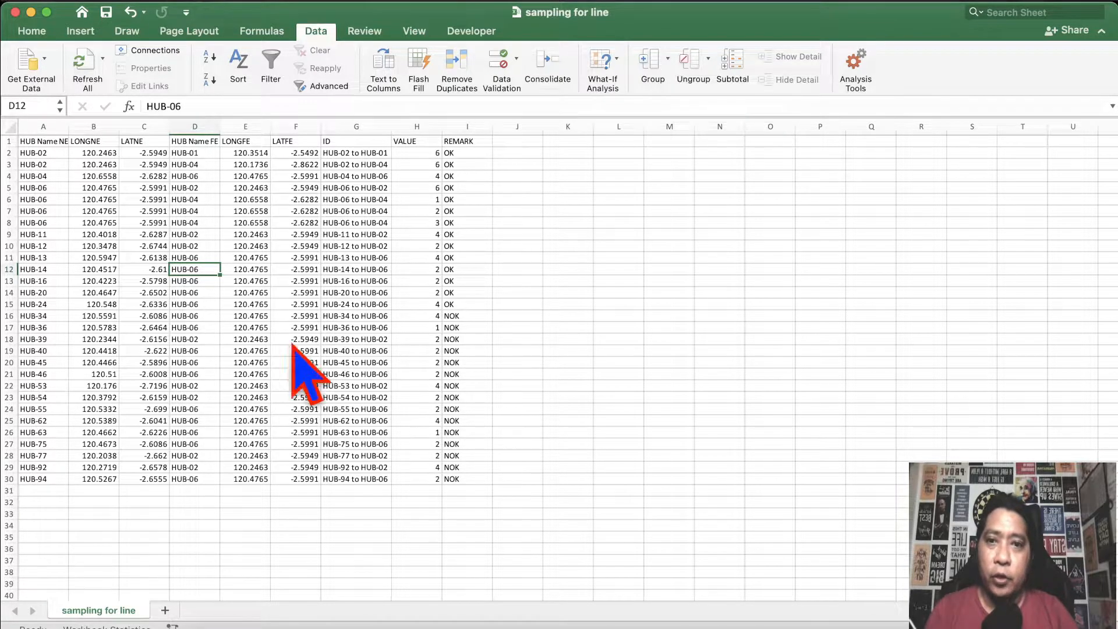
click(457, 140)
click(414, 139)
click(355, 137)
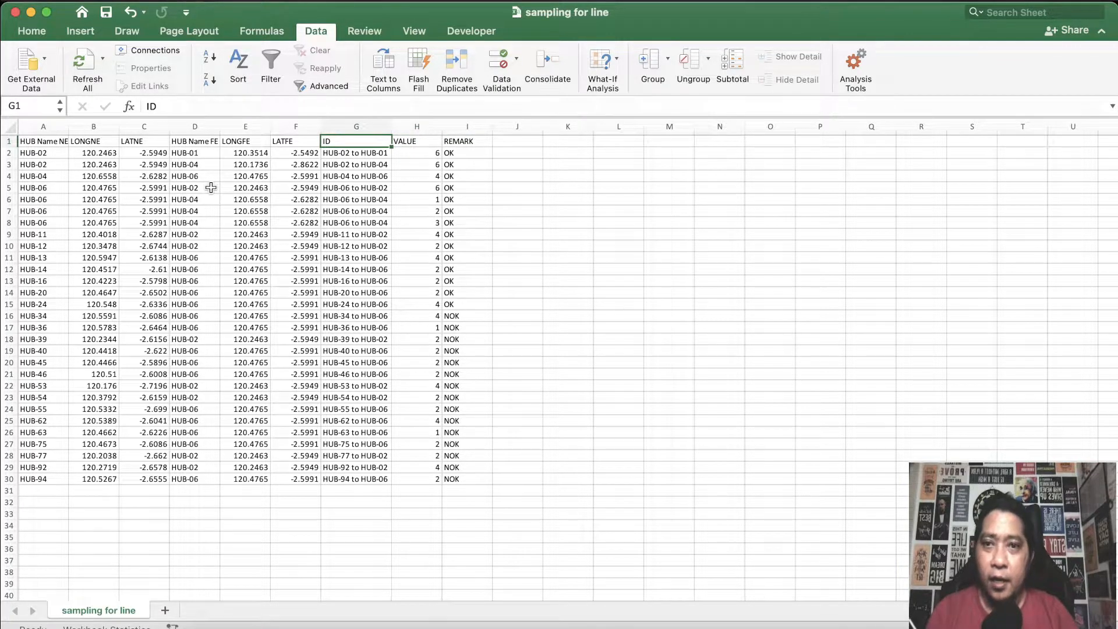
click(461, 142)
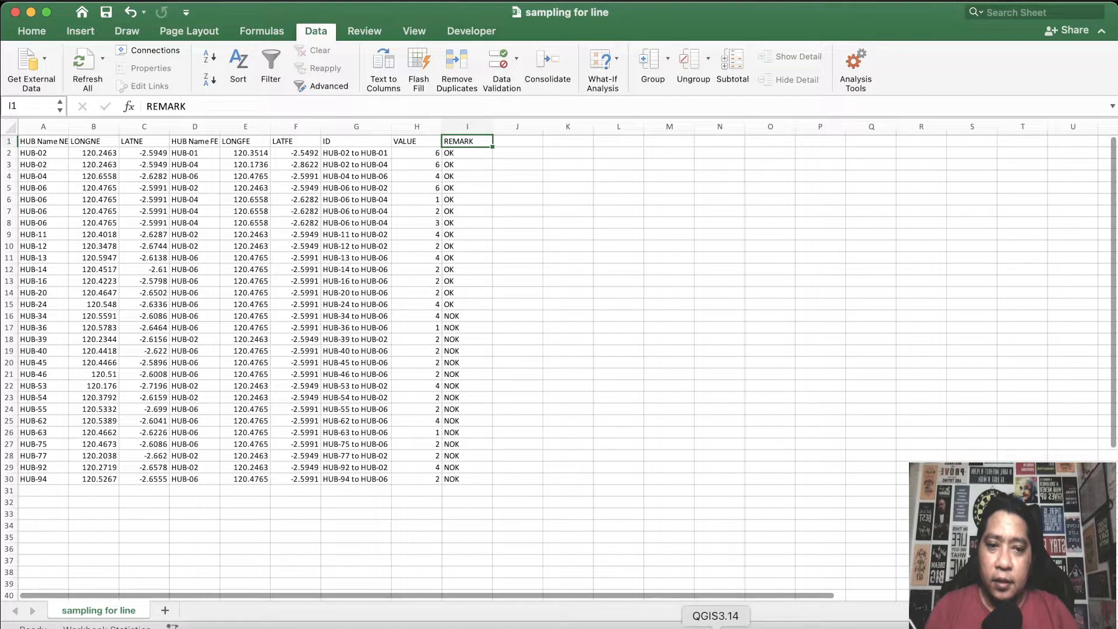
Step: Switch back to QGIS and remove the existing sampling for line point layer from the project
click(715, 624)
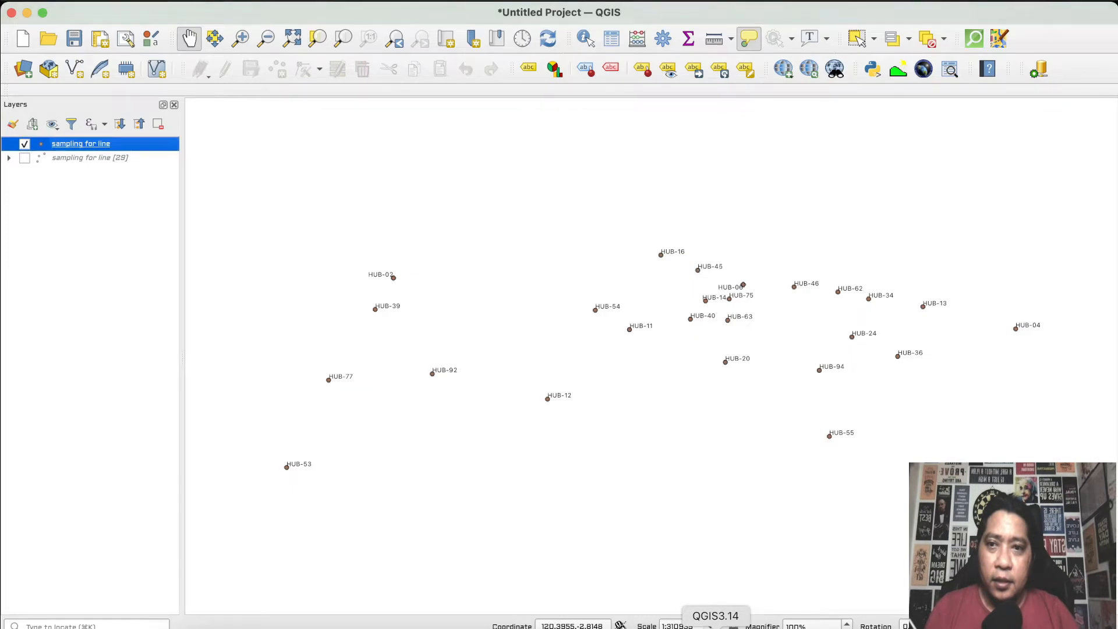
click(25, 143)
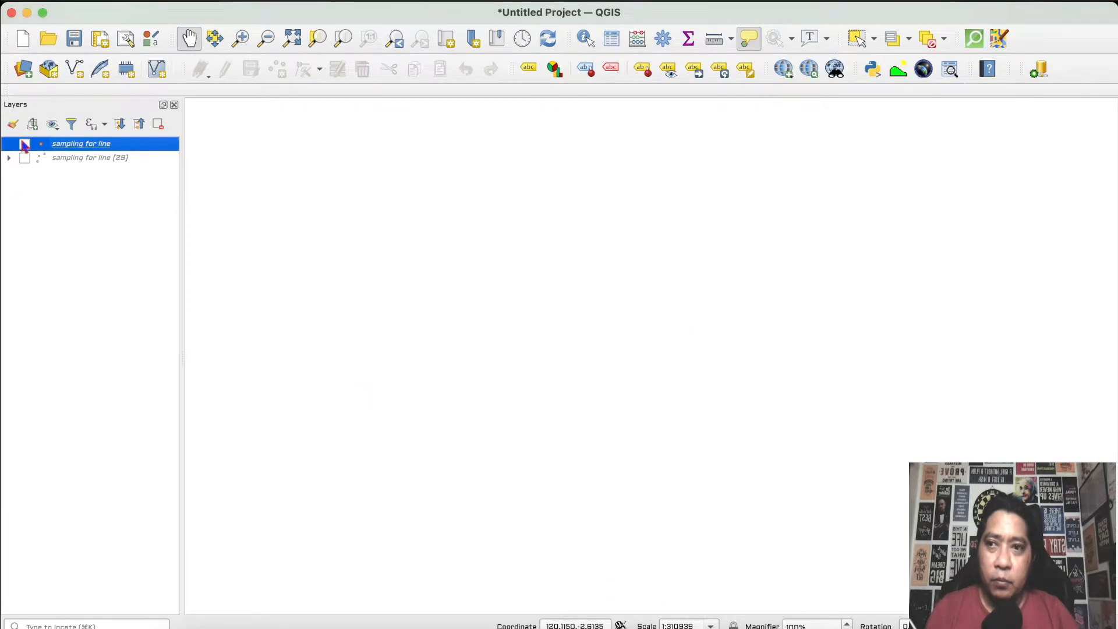
right_click(65, 150)
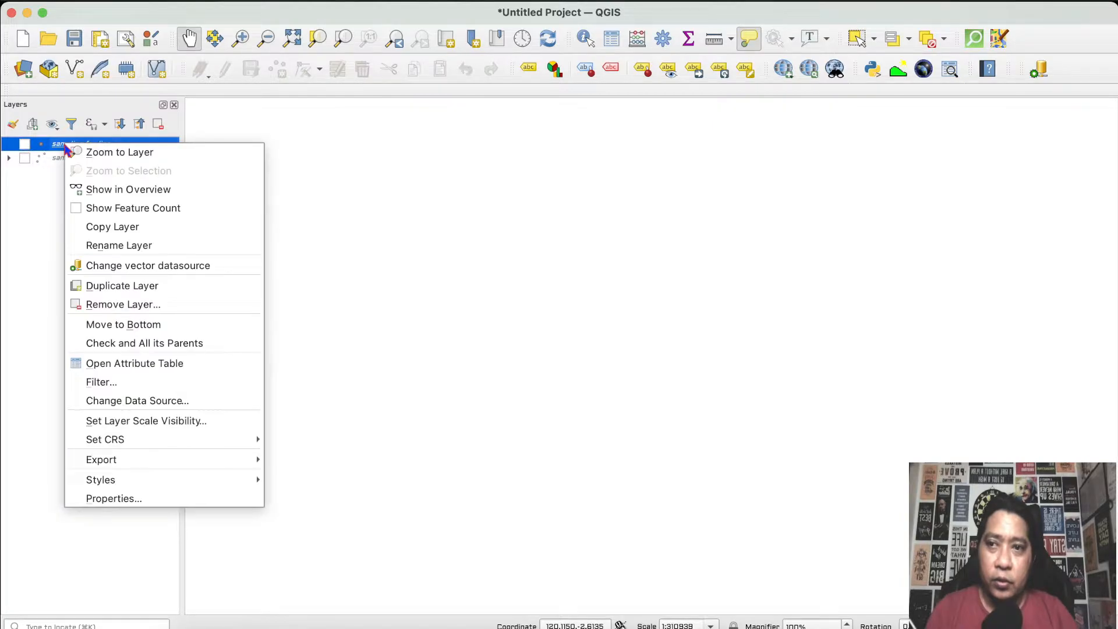
click(171, 311)
click(614, 341)
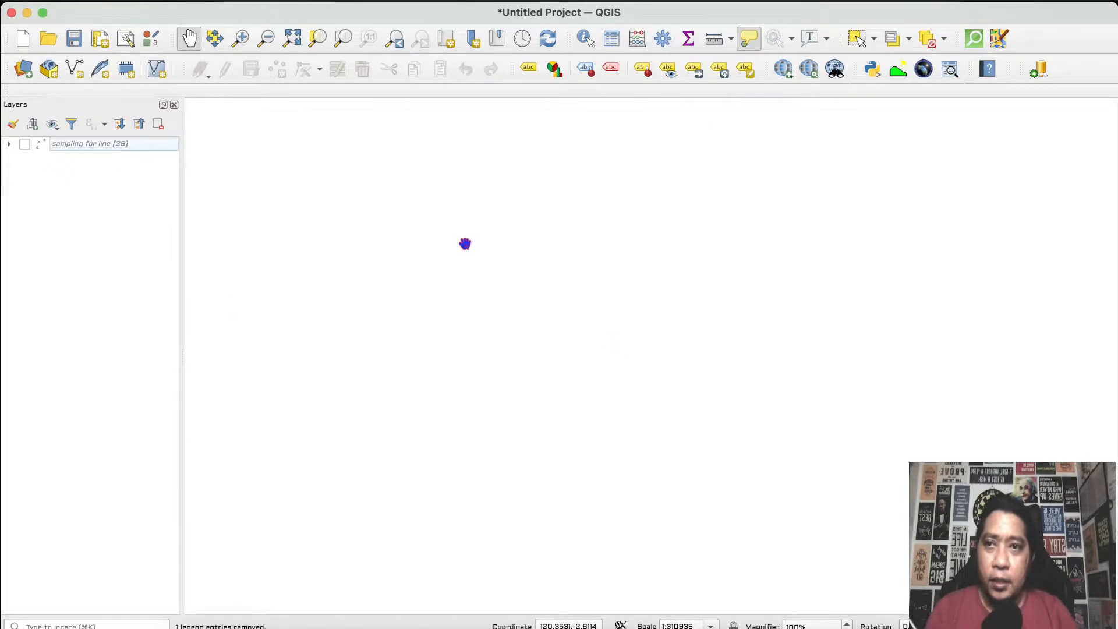
Step: Start adding a delimited text layer and choose sampling for line.csv from the Desktop as its source file
click(241, 3)
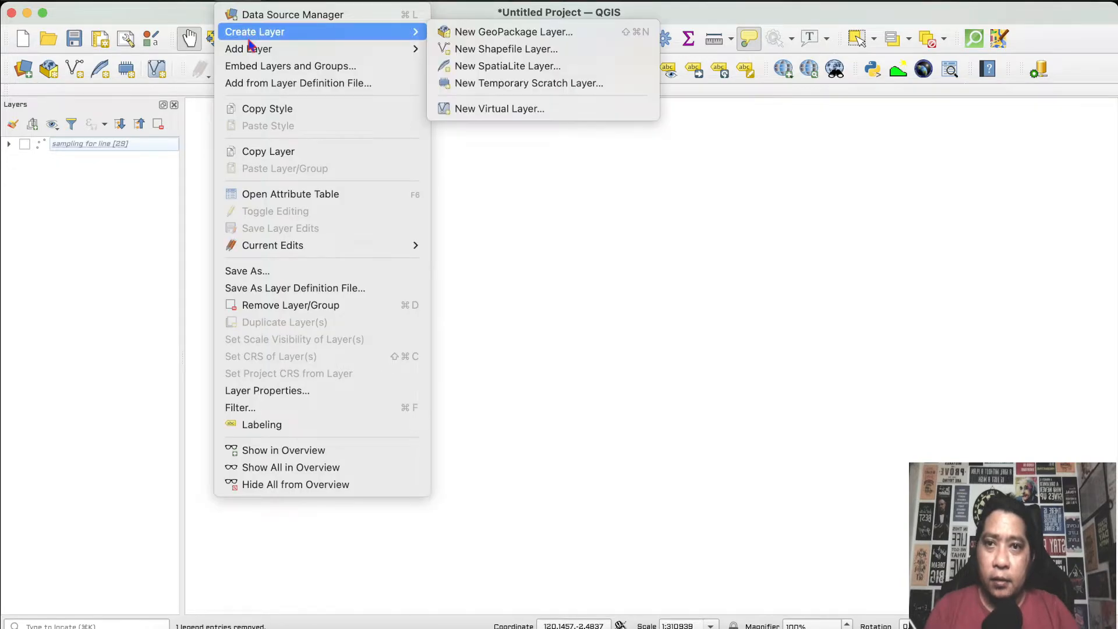
mouse_move(252, 49)
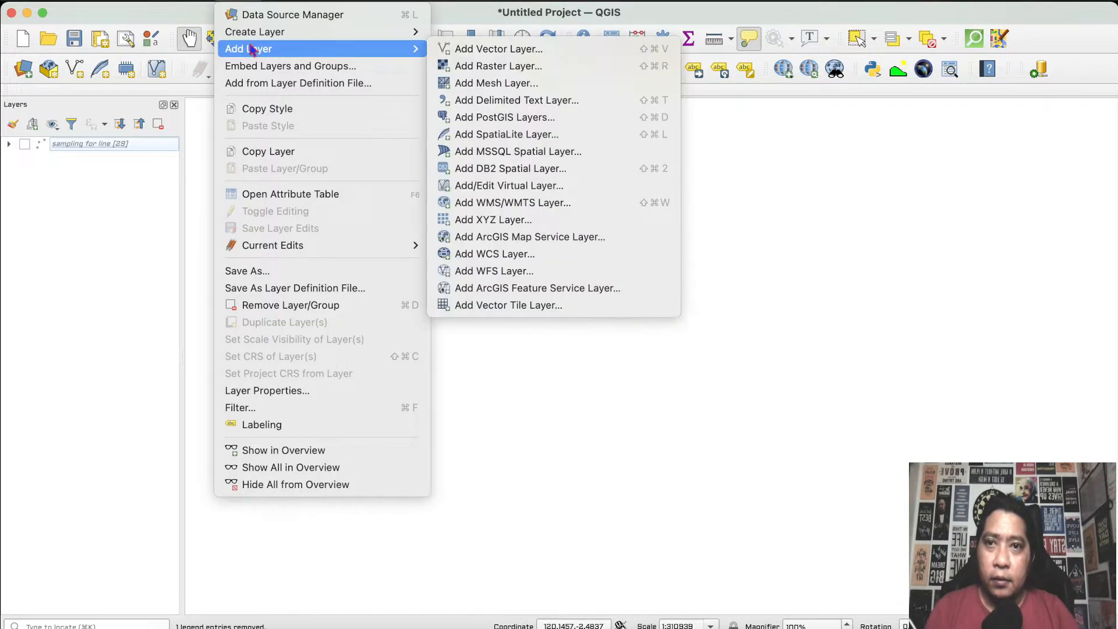
click(526, 108)
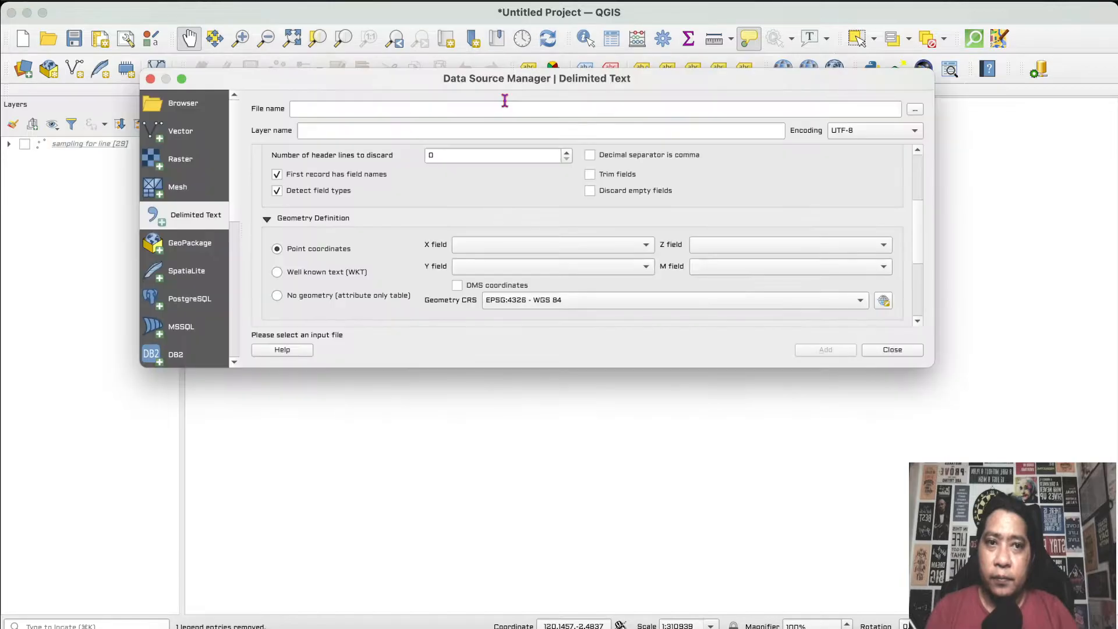
click(917, 113)
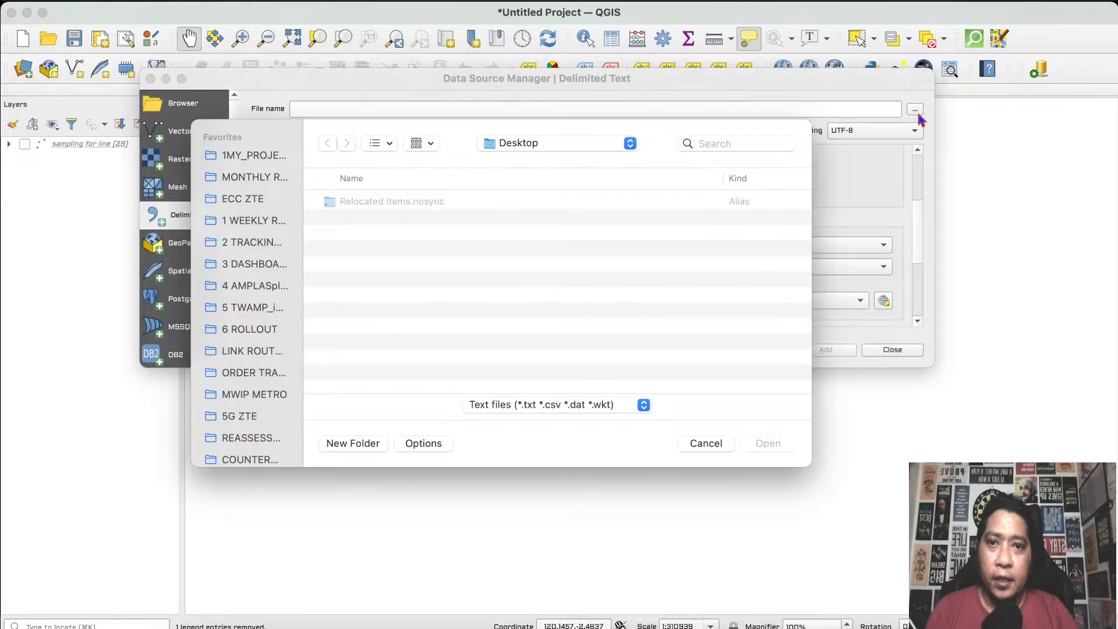
double_click(381, 201)
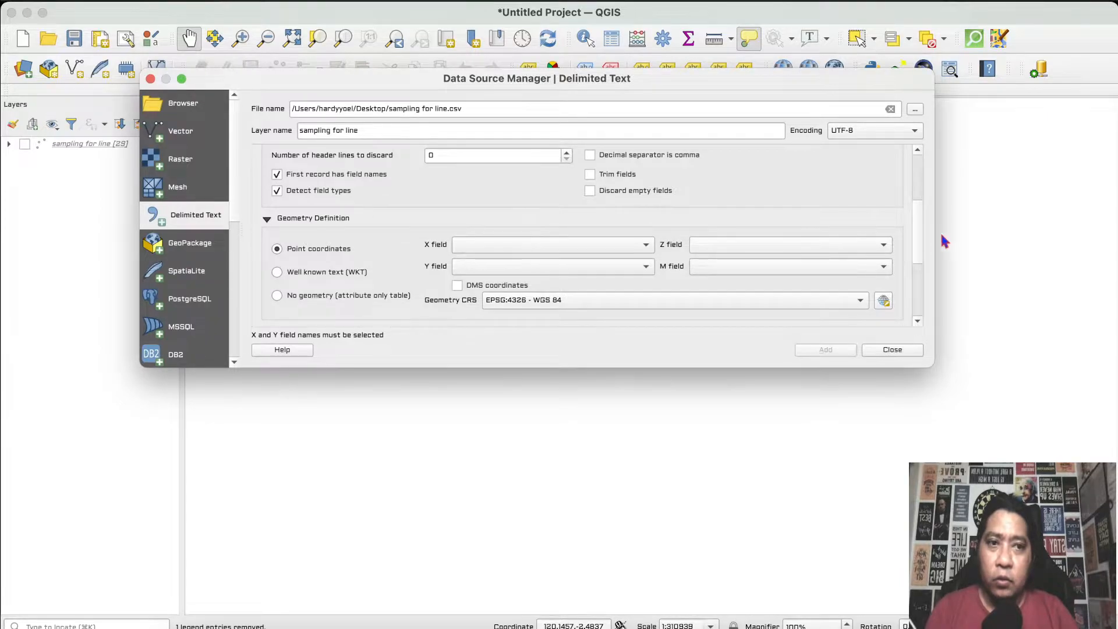
Step: Set the X field to LONGNE and the Y field to LATNE, add the point layer and close the Data Source Manager
mouse_move(917, 228)
mouse_down()
mouse_move(917, 295)
mouse_move(921, 234)
mouse_up()
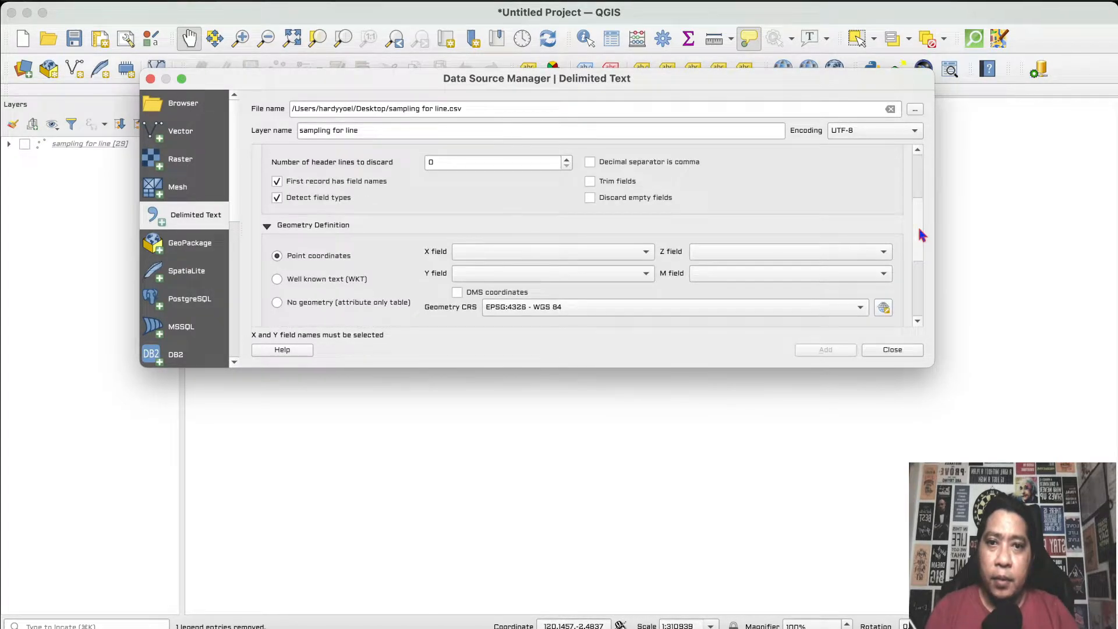
click(592, 251)
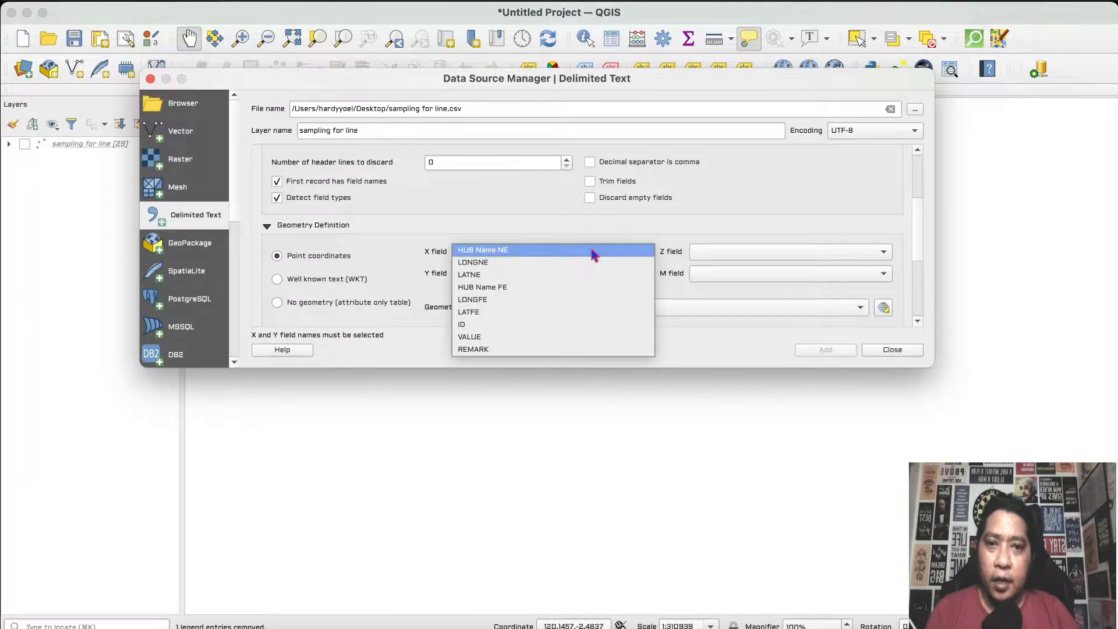
click(589, 262)
click(584, 272)
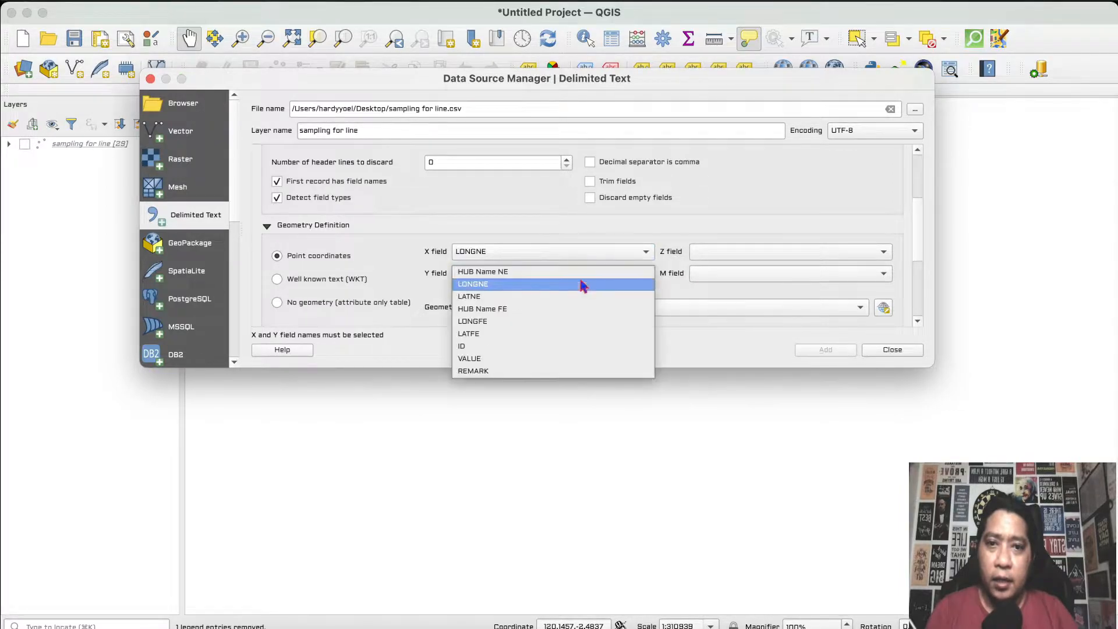
click(575, 296)
drag(915, 214, 916, 272)
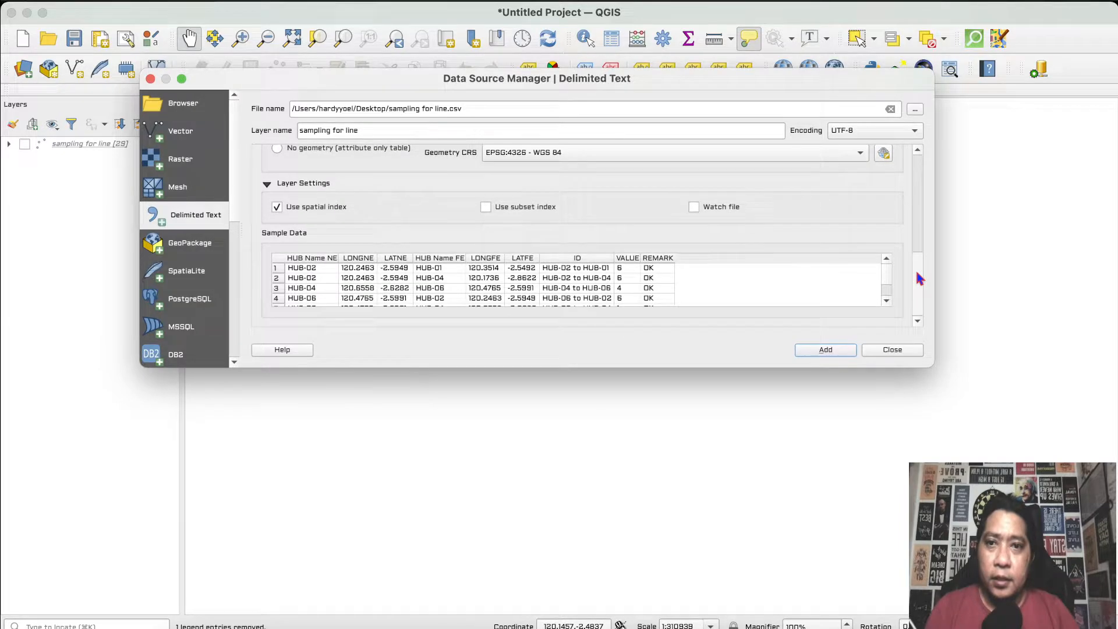
click(826, 348)
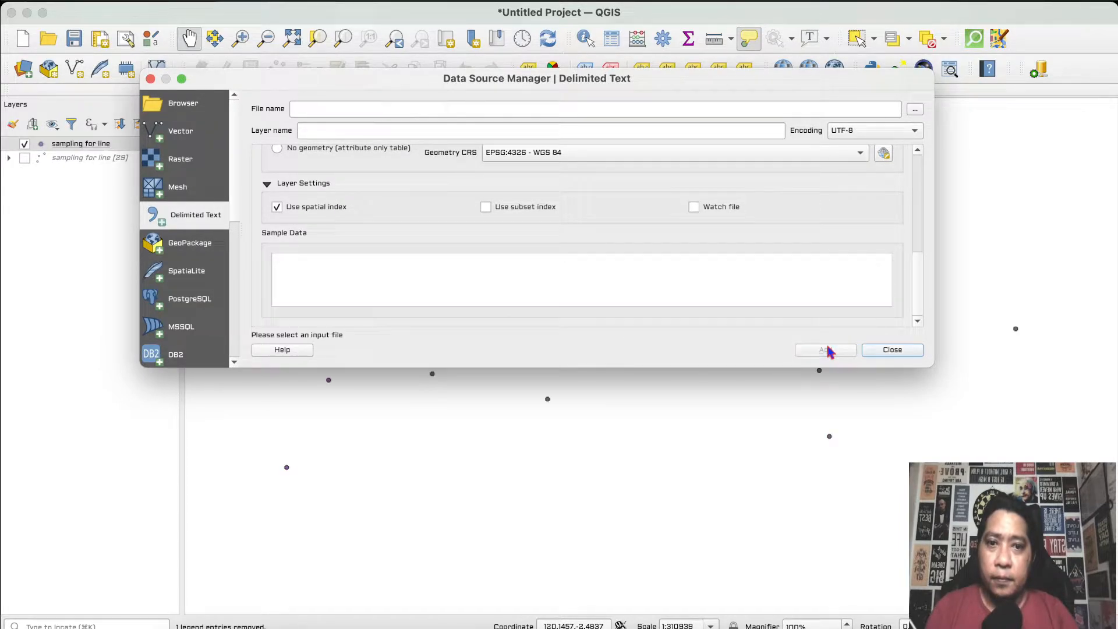
click(887, 350)
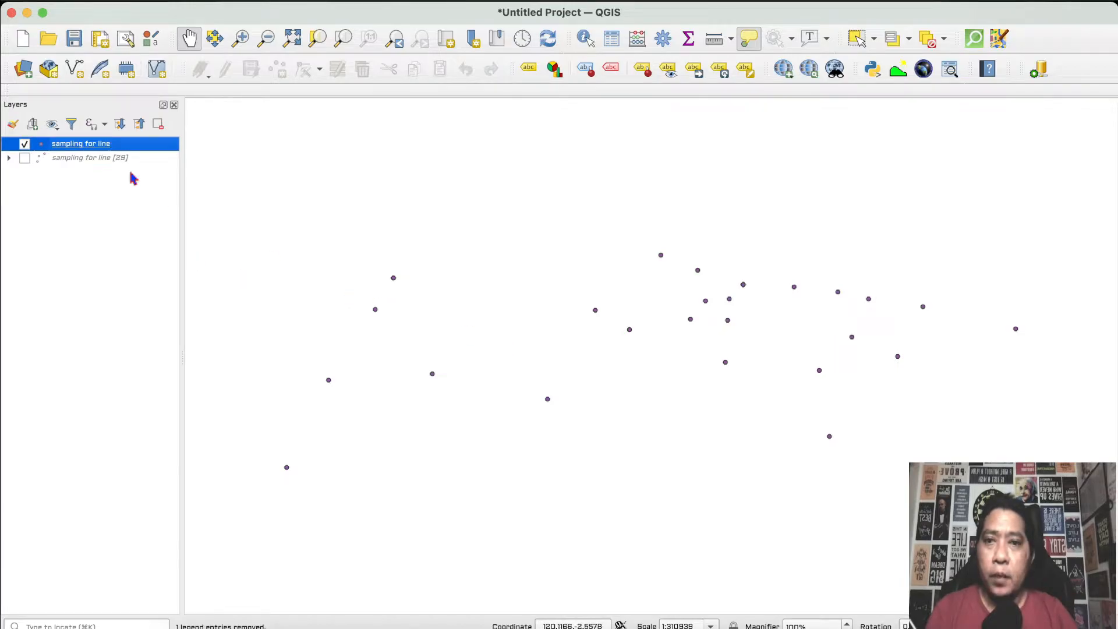
Step: Label the sampling for line points with single labels from the HUB Name NE field at a text size of 8 points
double_click(131, 147)
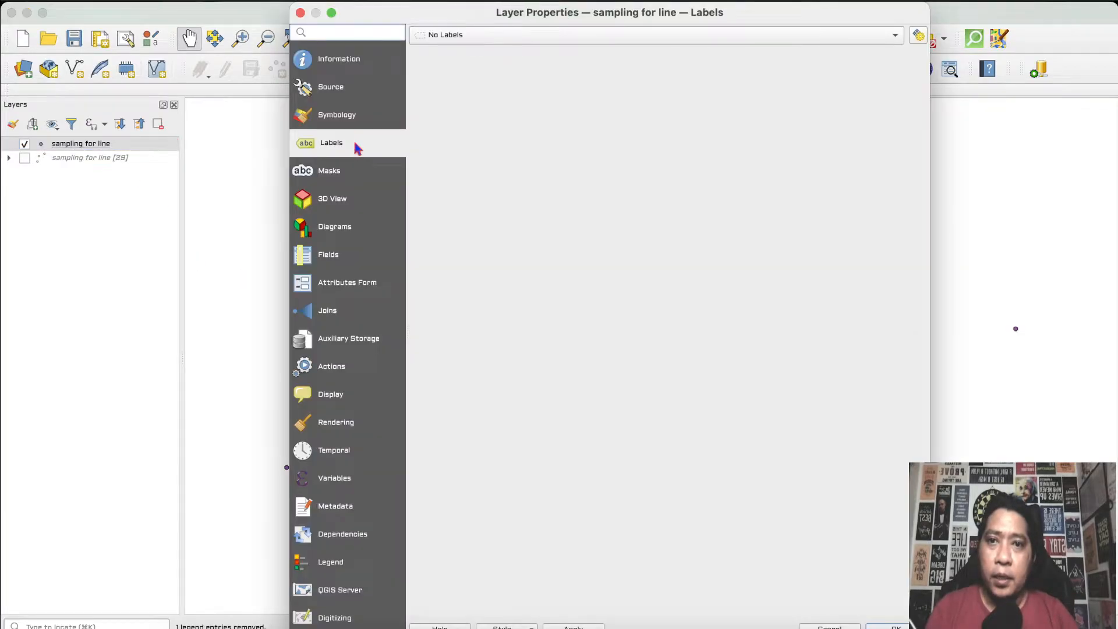
click(457, 36)
click(457, 51)
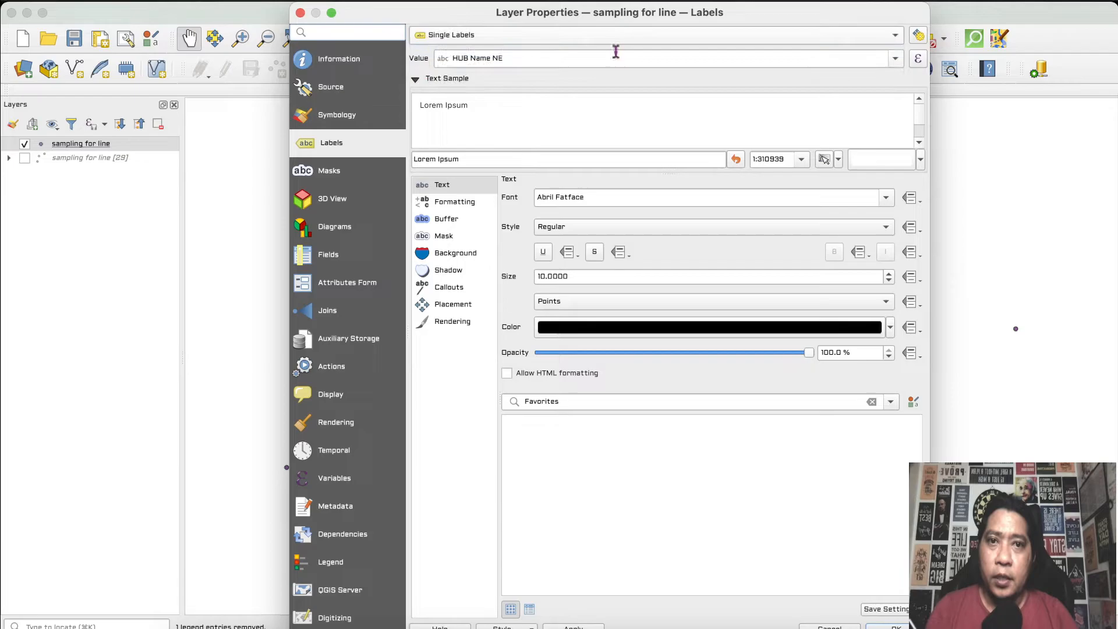
click(895, 59)
click(478, 74)
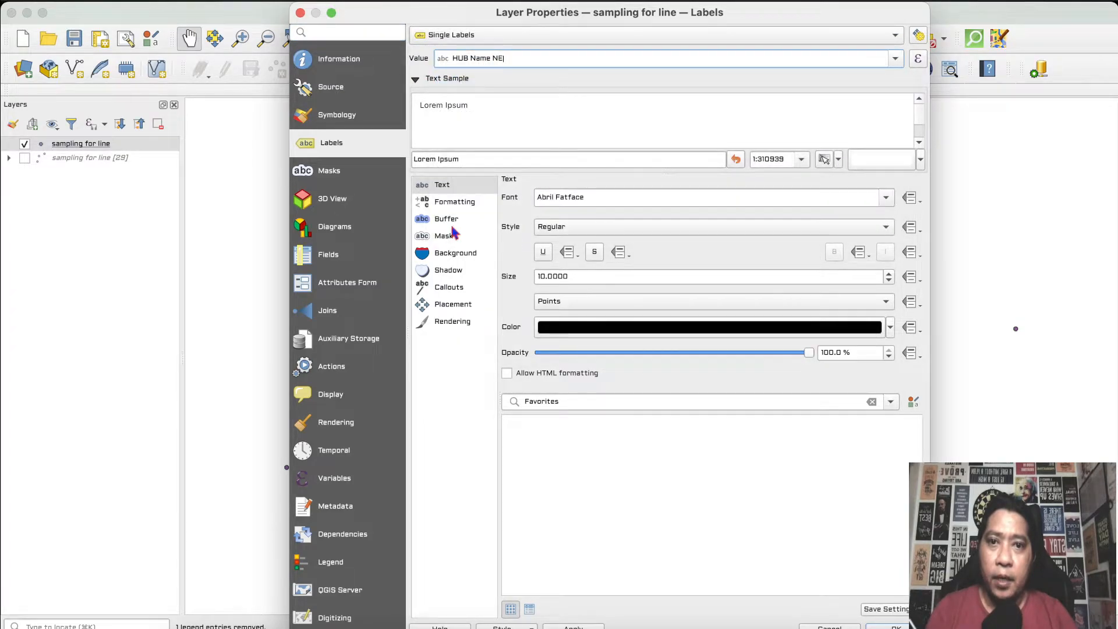
click(447, 187)
click(889, 282)
click(889, 281)
click(896, 626)
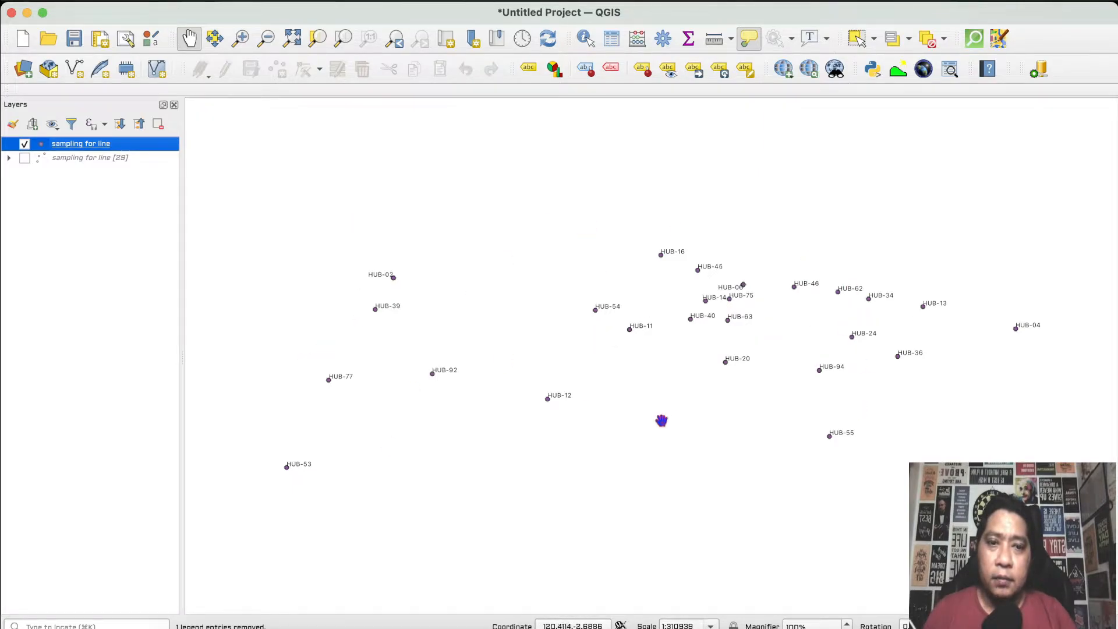
Step: Temporarily show the line layer together with the labelled hub points to compare them, and hide it again
drag(779, 414, 797, 397)
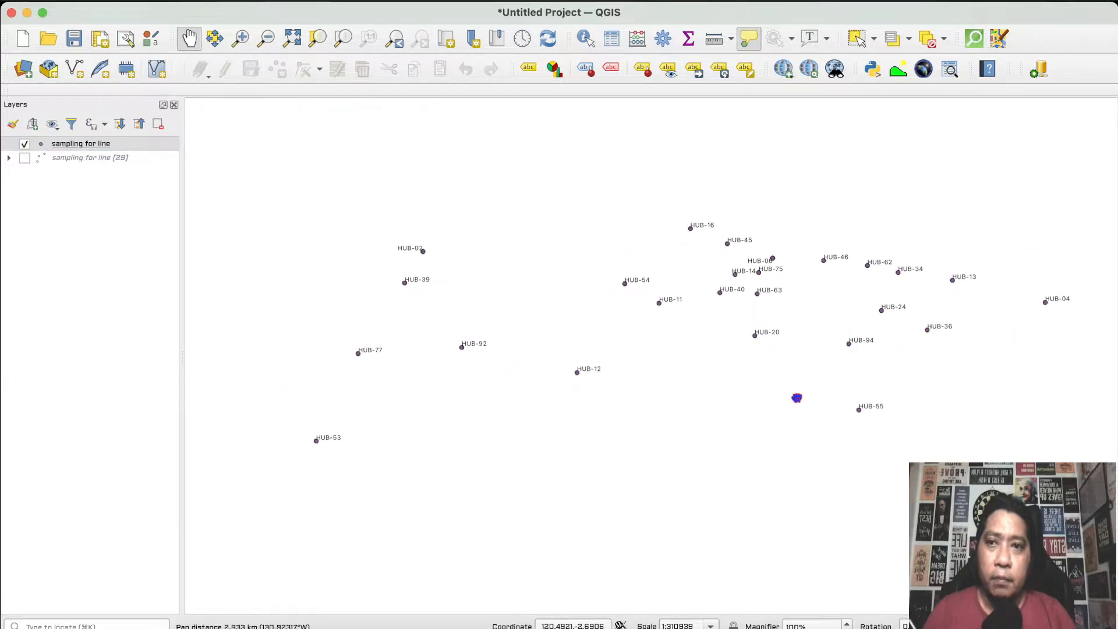
click(23, 159)
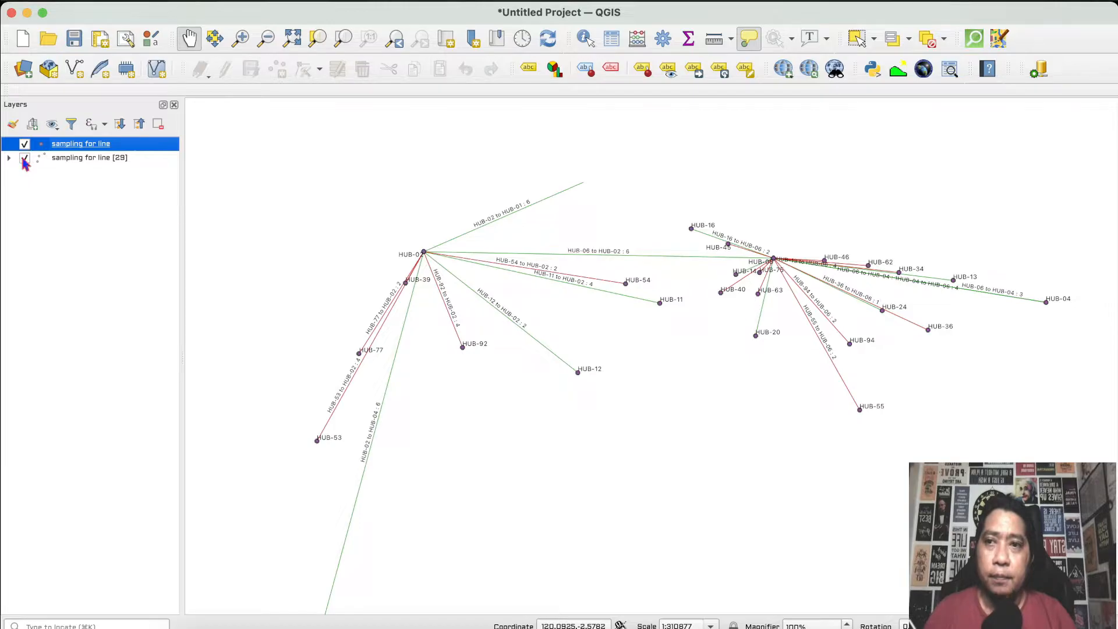
click(24, 158)
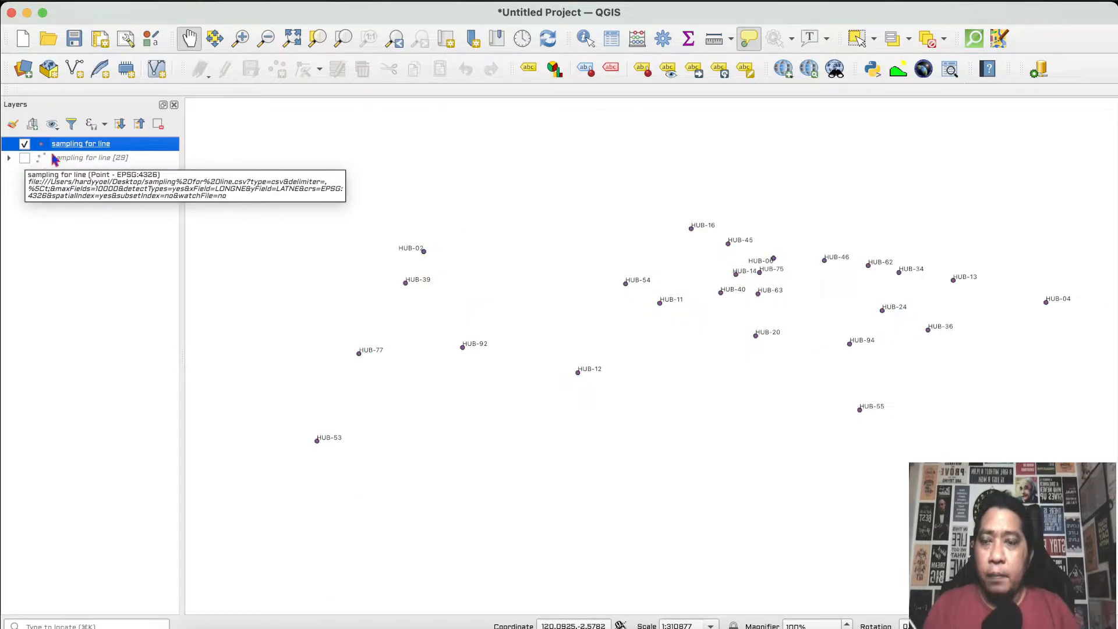
Step: Set the sampling for line point layer's symbology to Categorized, using the REMARK field as its value
double_click(92, 150)
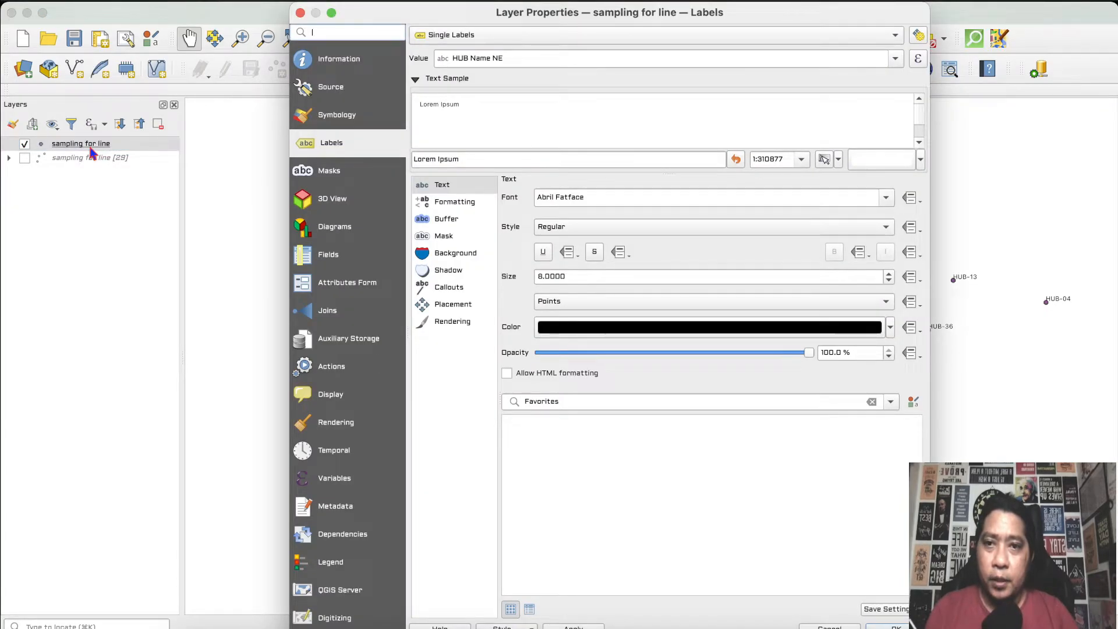
click(335, 117)
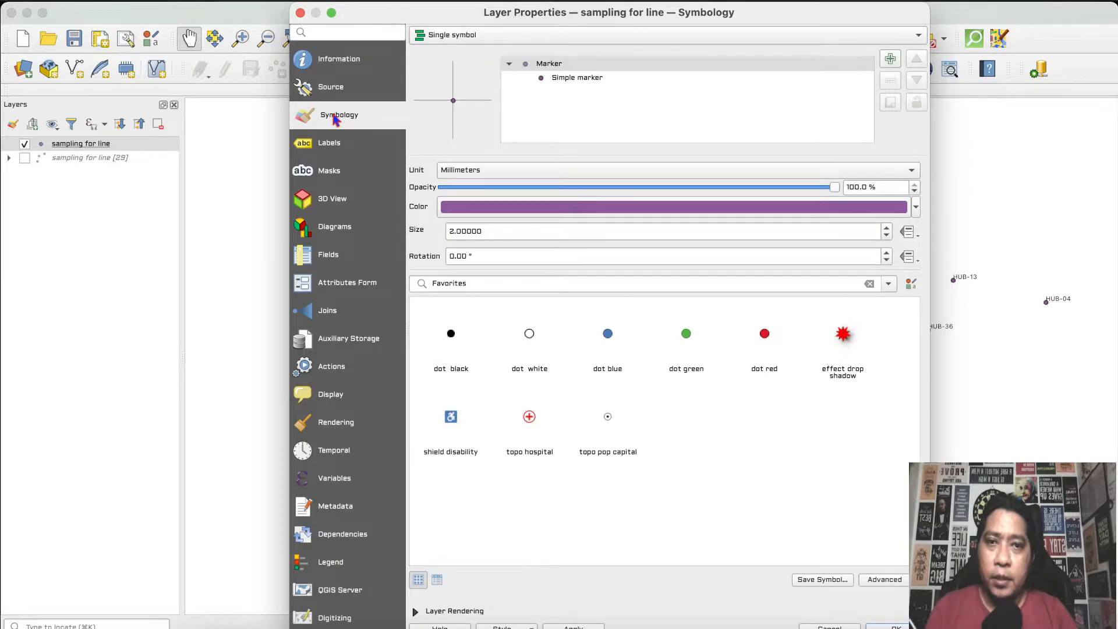
click(479, 37)
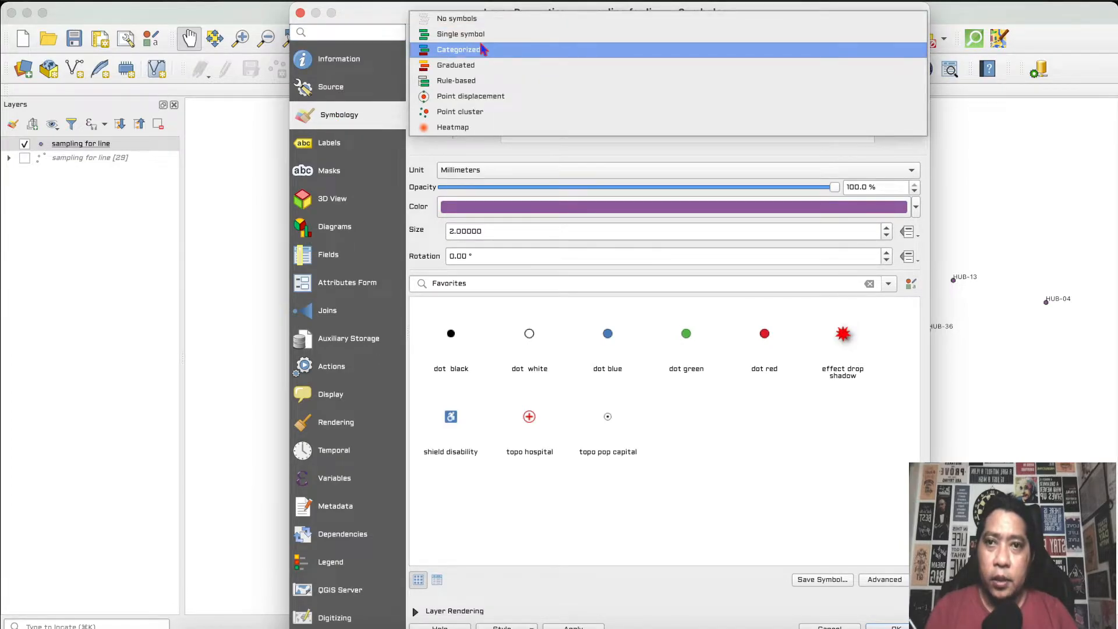
click(482, 49)
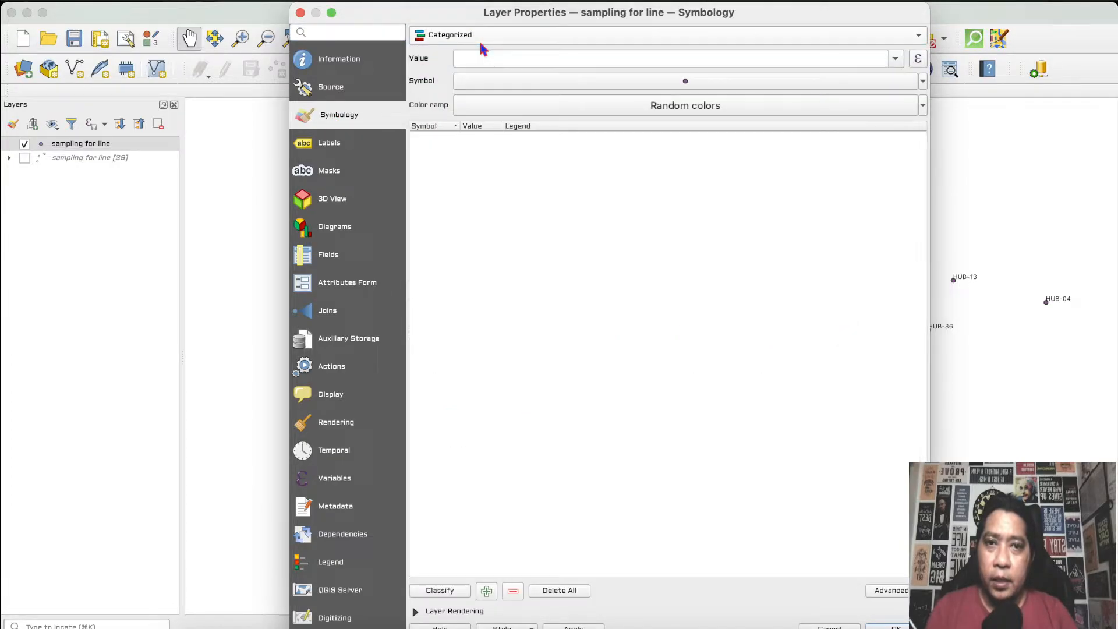
click(896, 61)
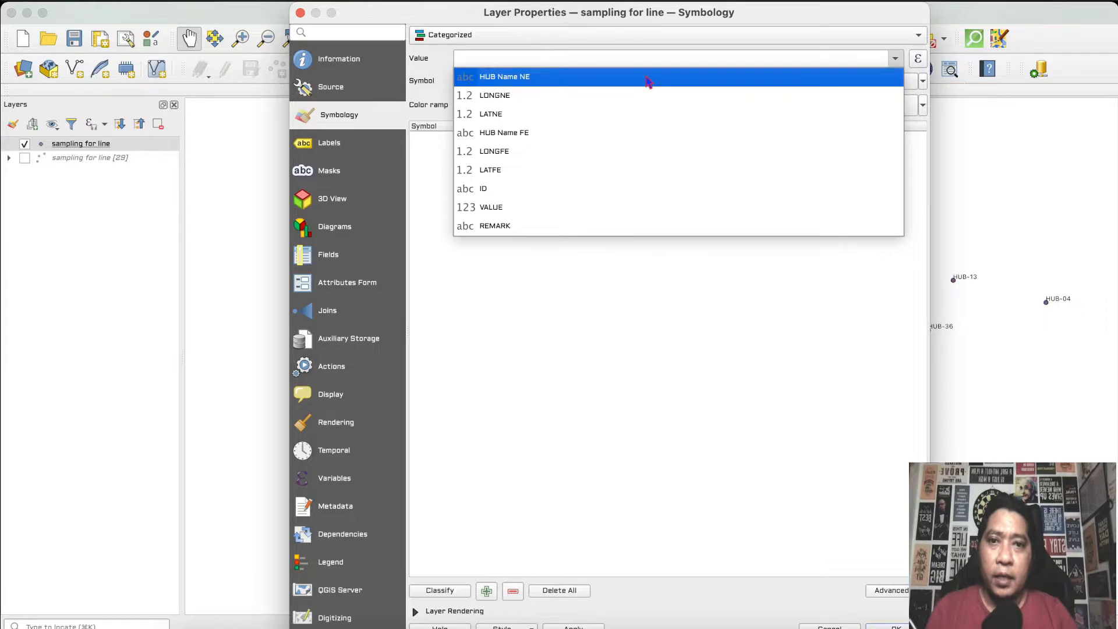
click(640, 230)
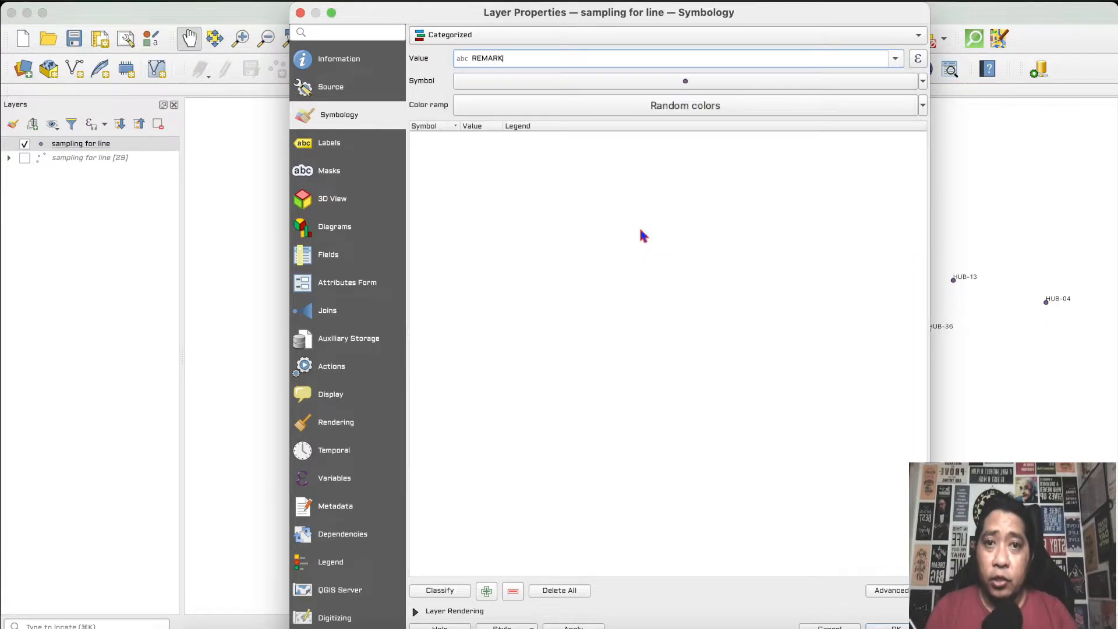
Step: Change the category symbol's simple marker to a Geometry generator with the LineString / MultiLineString geometry type
click(555, 84)
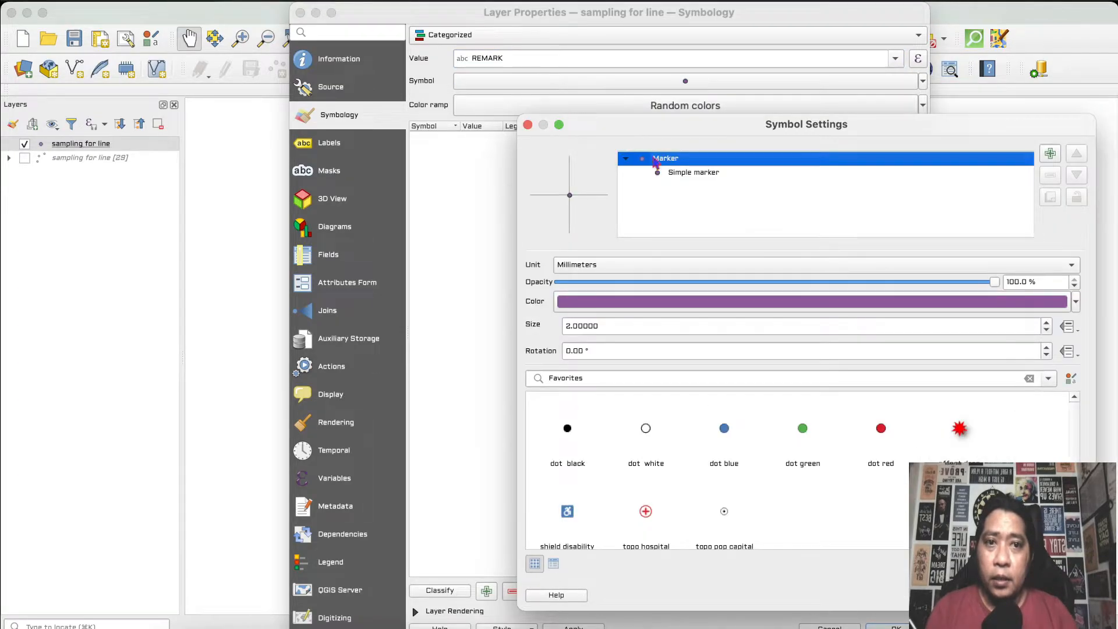
click(685, 177)
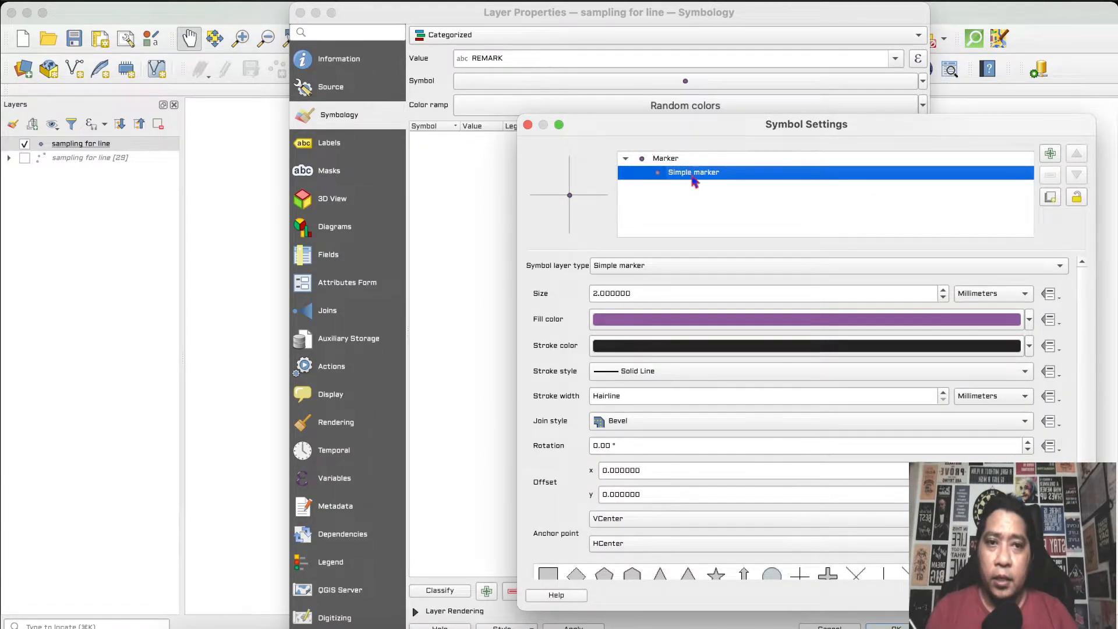
click(696, 267)
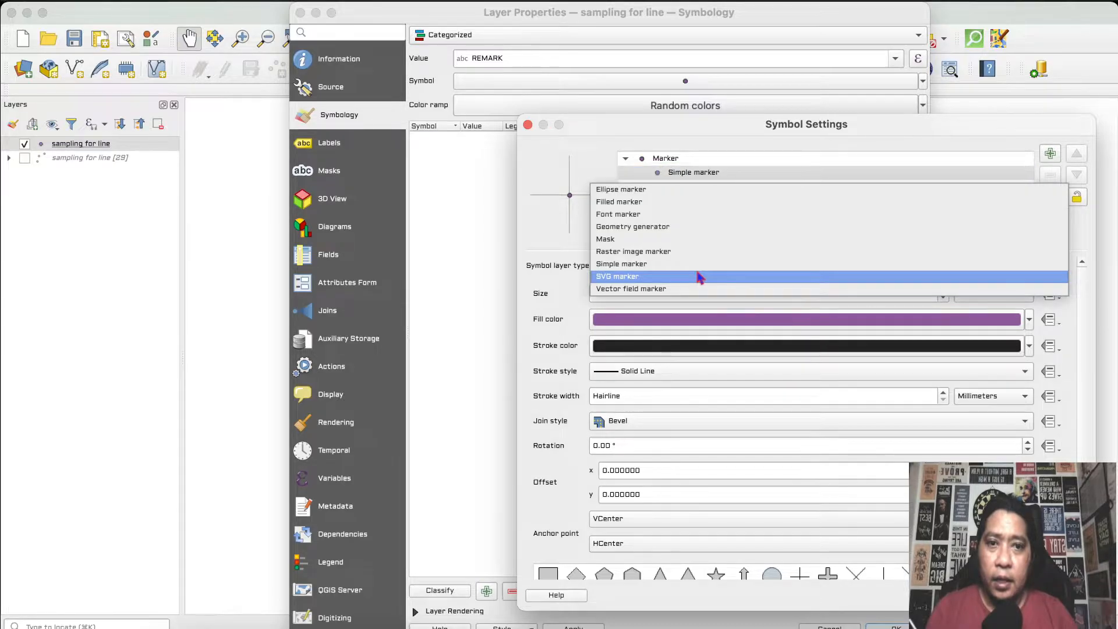
click(666, 227)
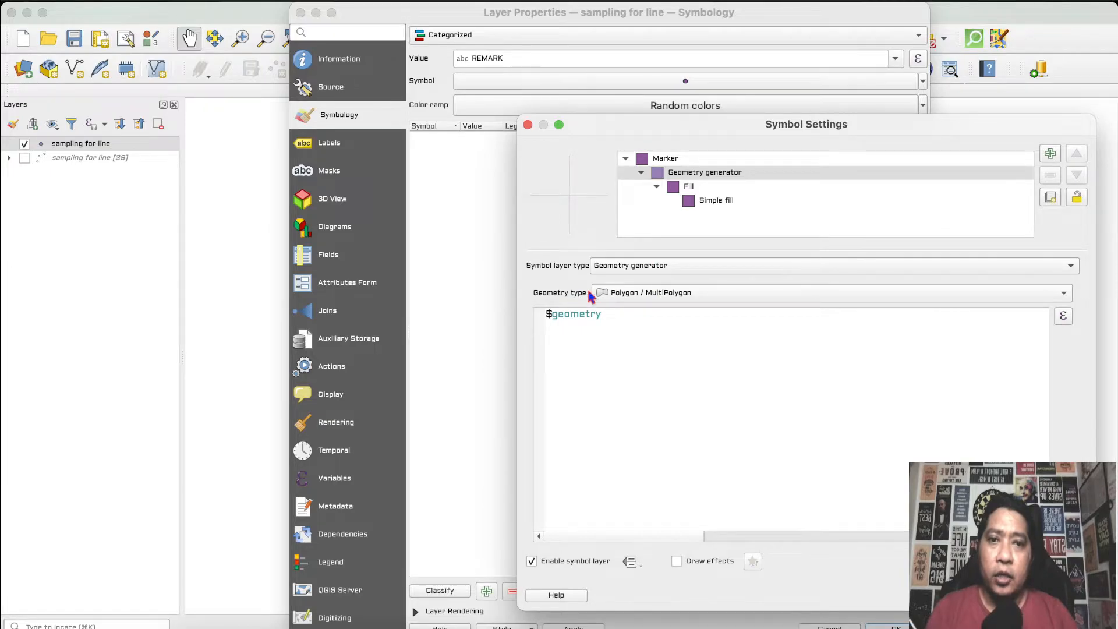
click(663, 296)
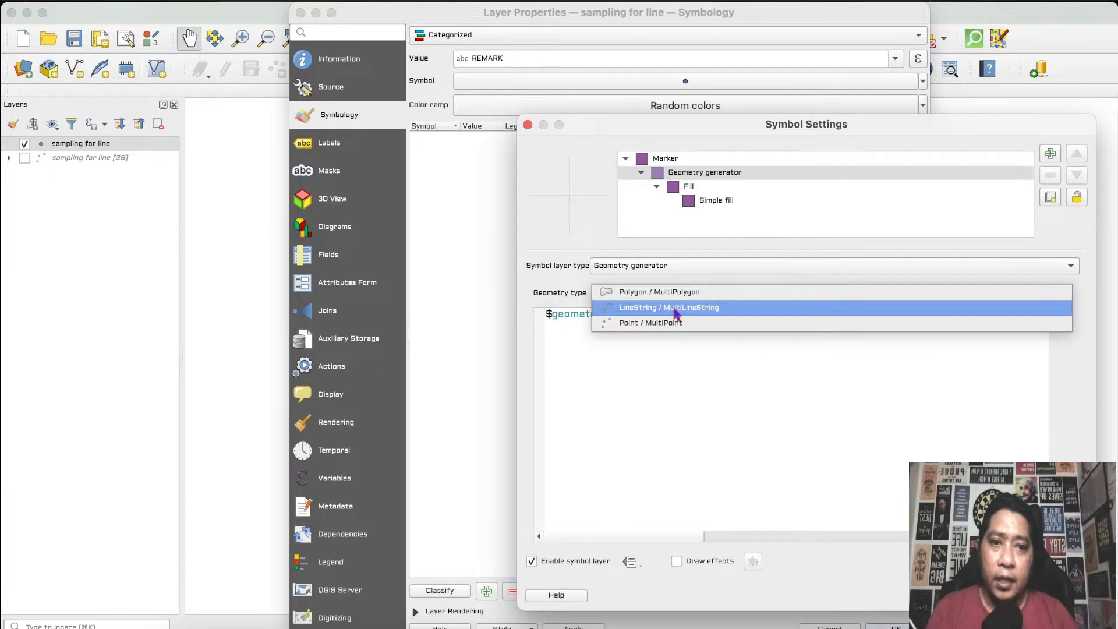
click(675, 308)
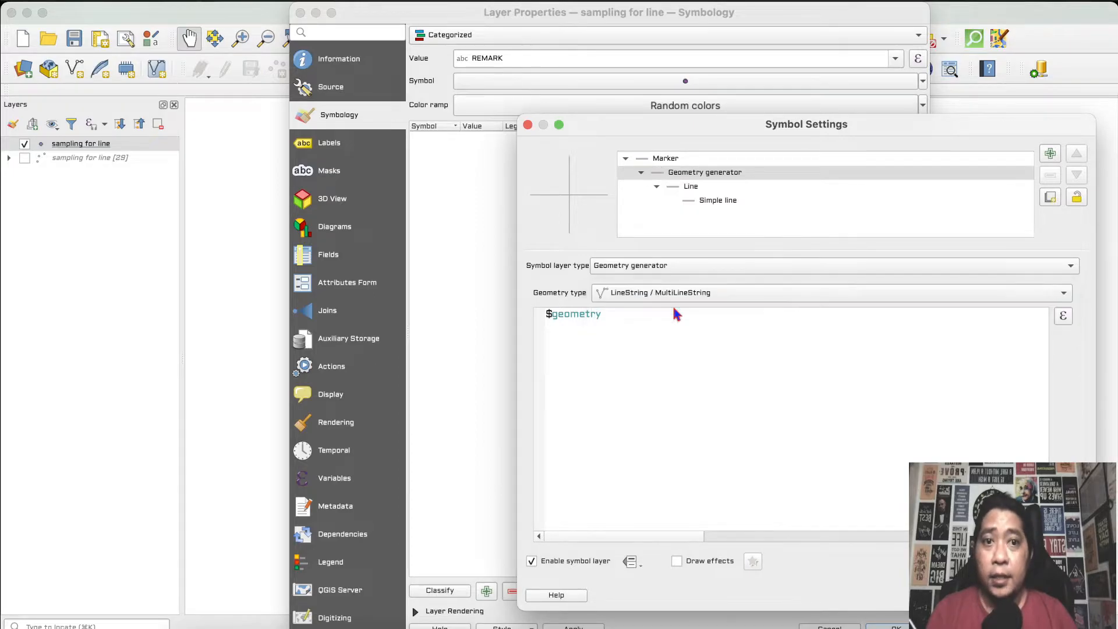
Step: Begin the geometry expression as make_line ( $geometry, make_point( around the existing $geometry term
click(545, 314)
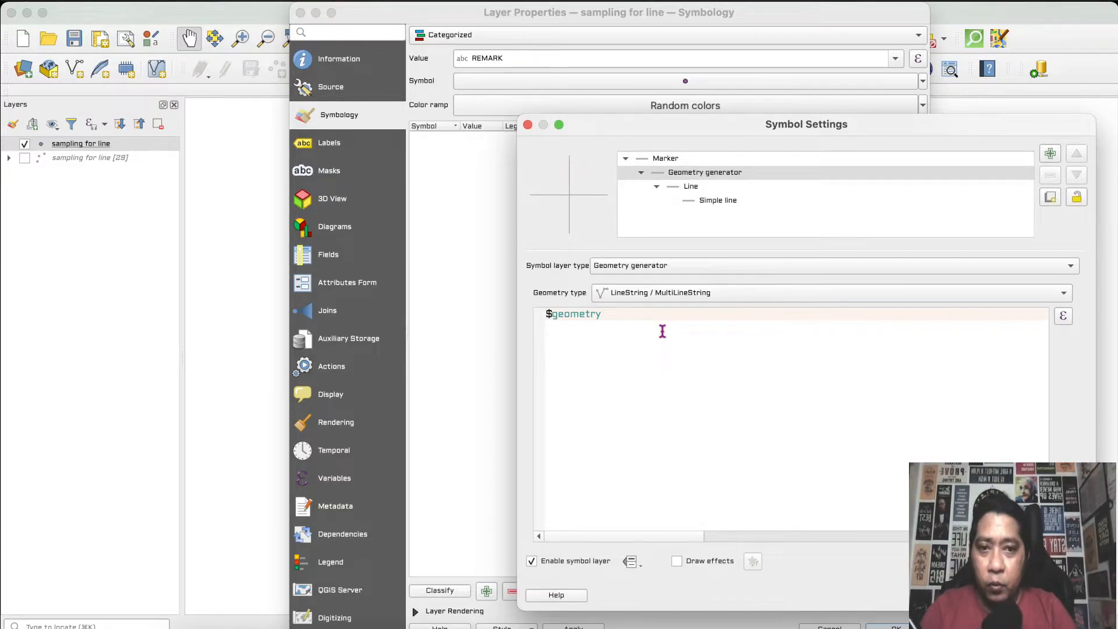
text(make_line )
text(e)
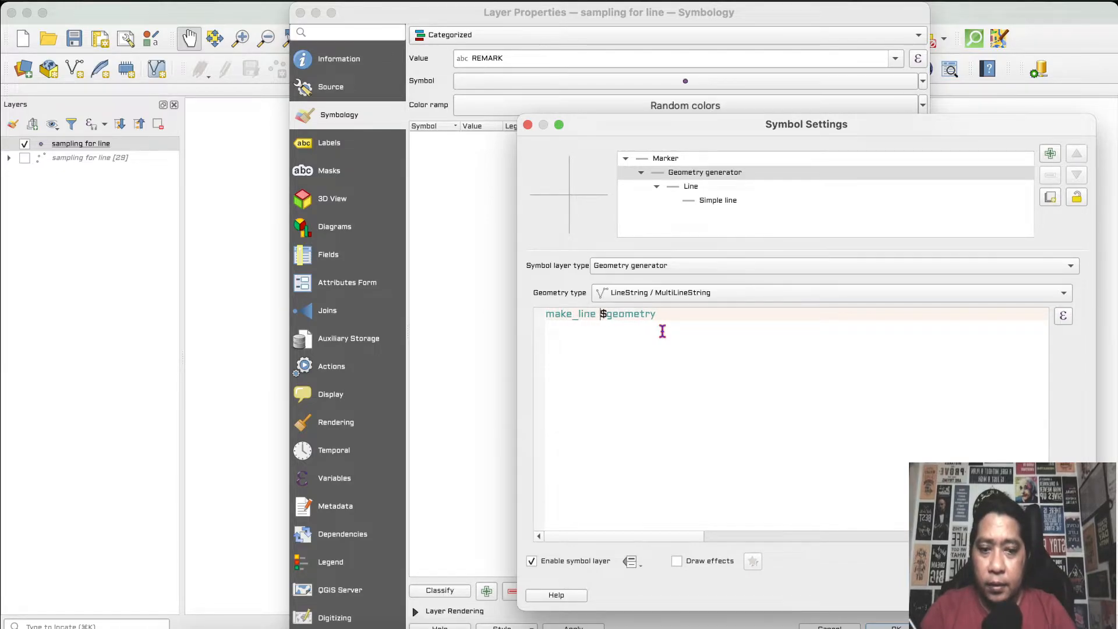
text(()
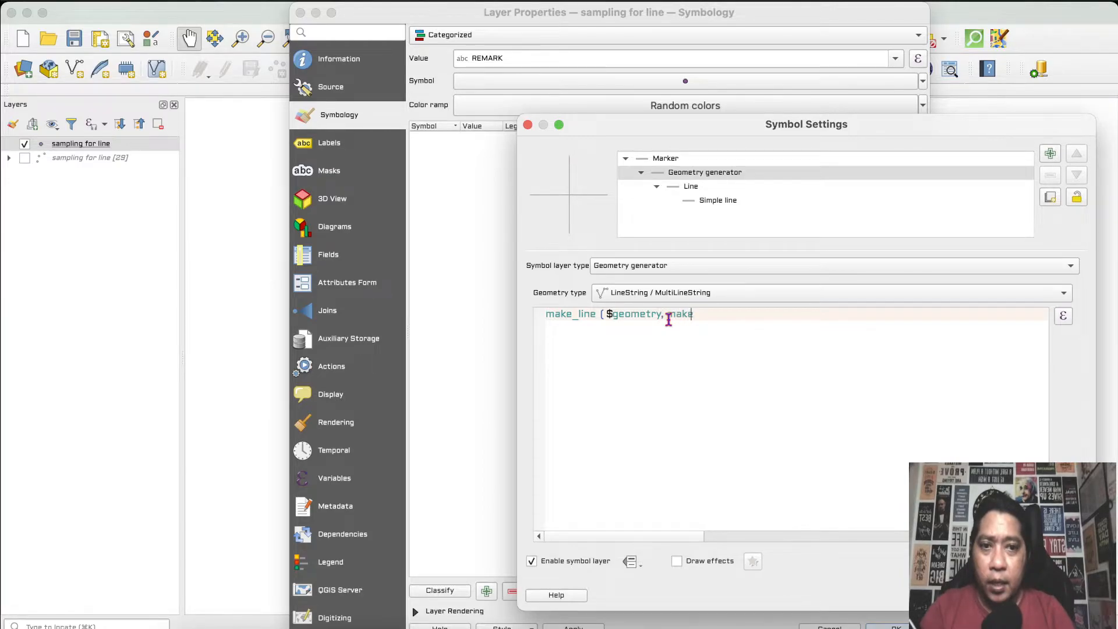
text(_po)
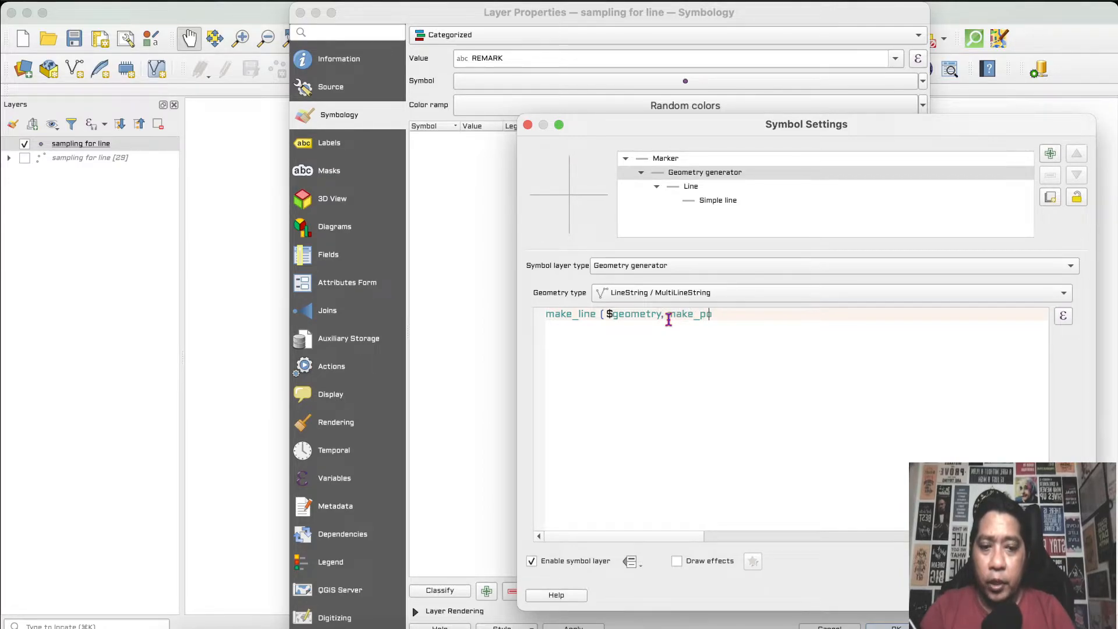
text(int()
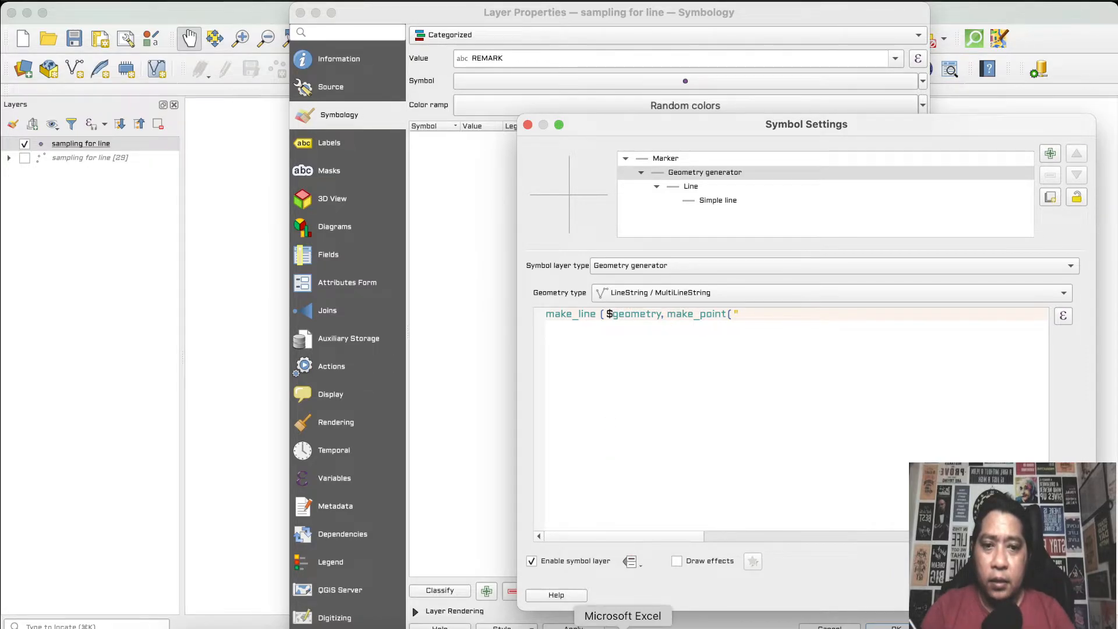
Step: Switch to Excel to check the near-end and far-end coordinate column headers in sampling for line, and return to QGIS
click(624, 625)
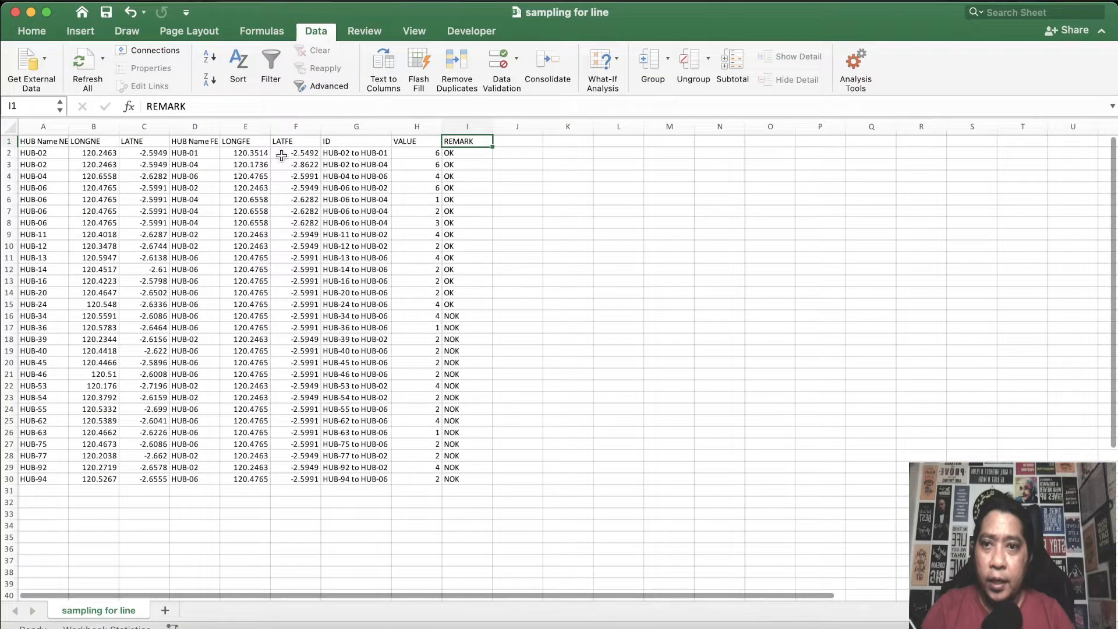
click(256, 138)
click(284, 140)
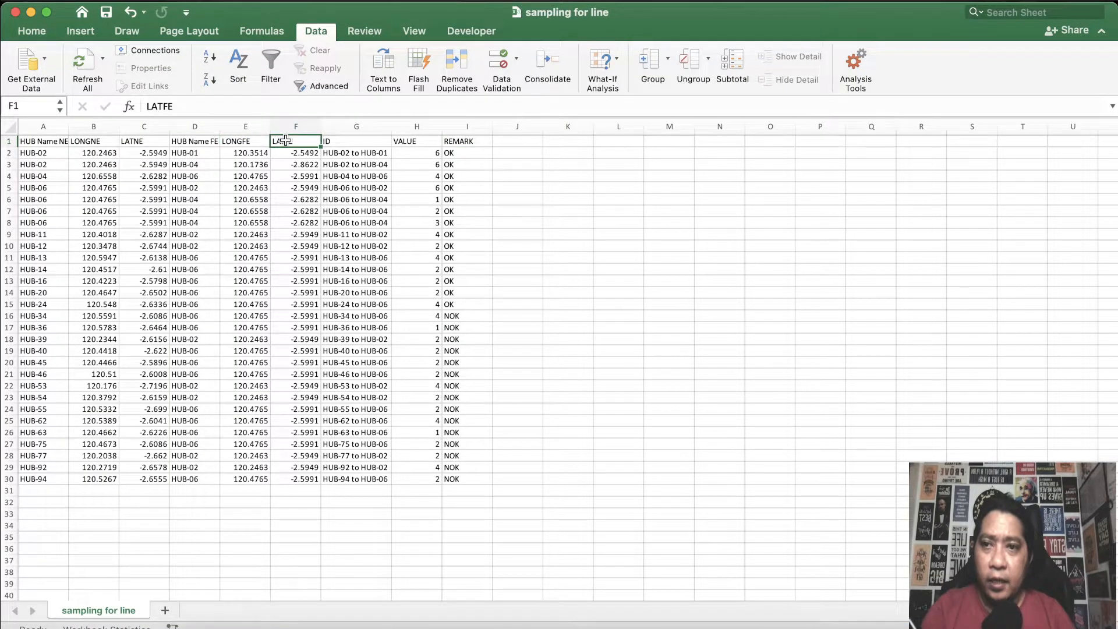
click(101, 140)
click(121, 141)
click(88, 140)
click(127, 139)
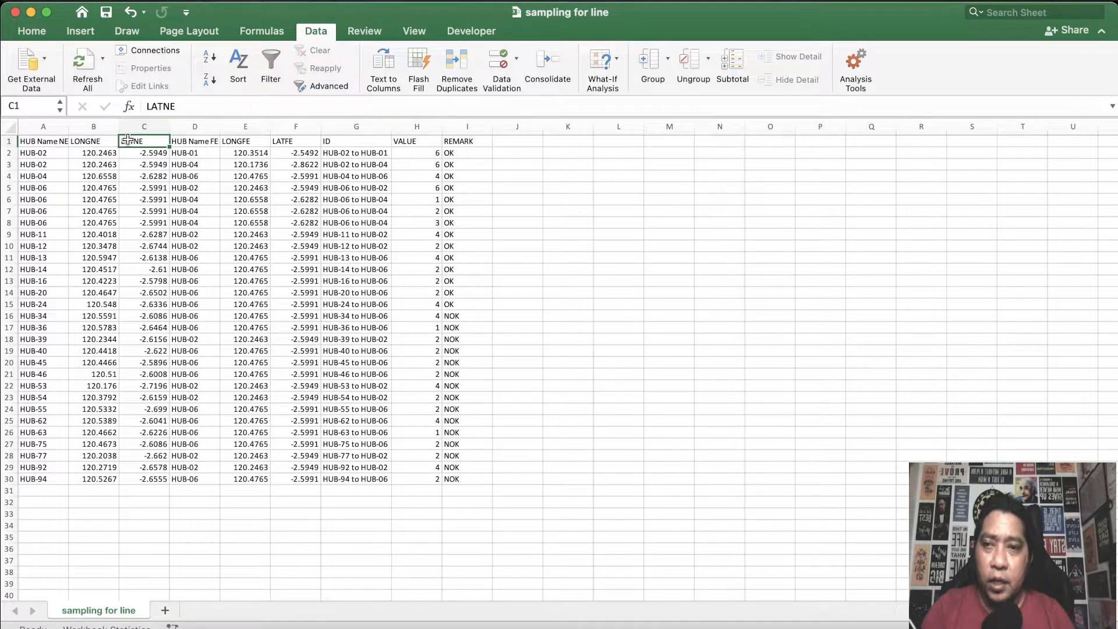
click(236, 141)
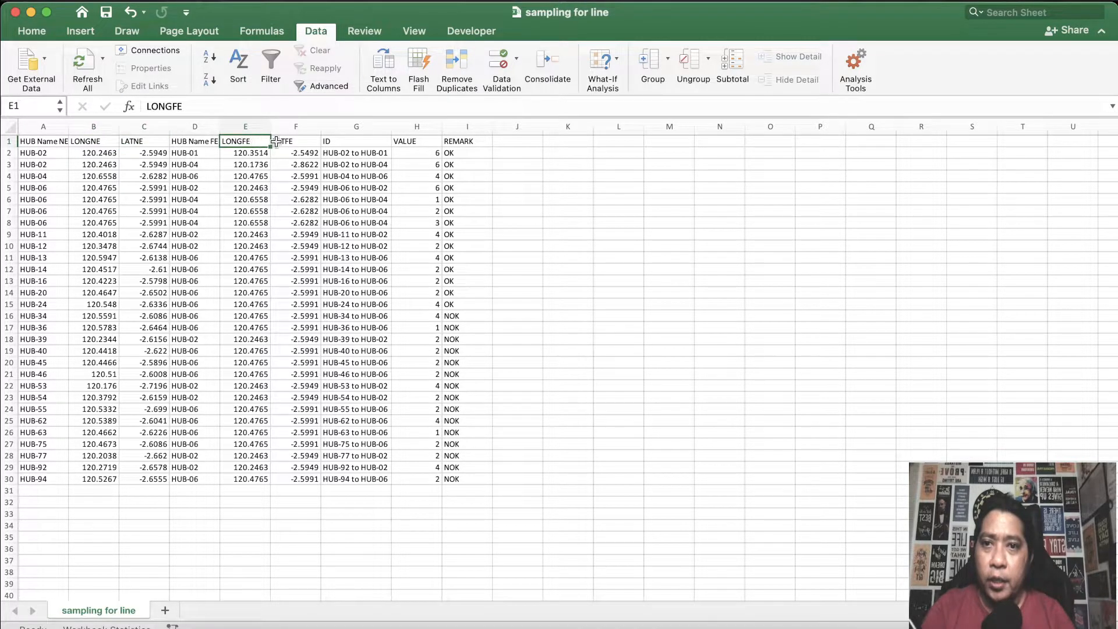
drag(253, 140, 291, 141)
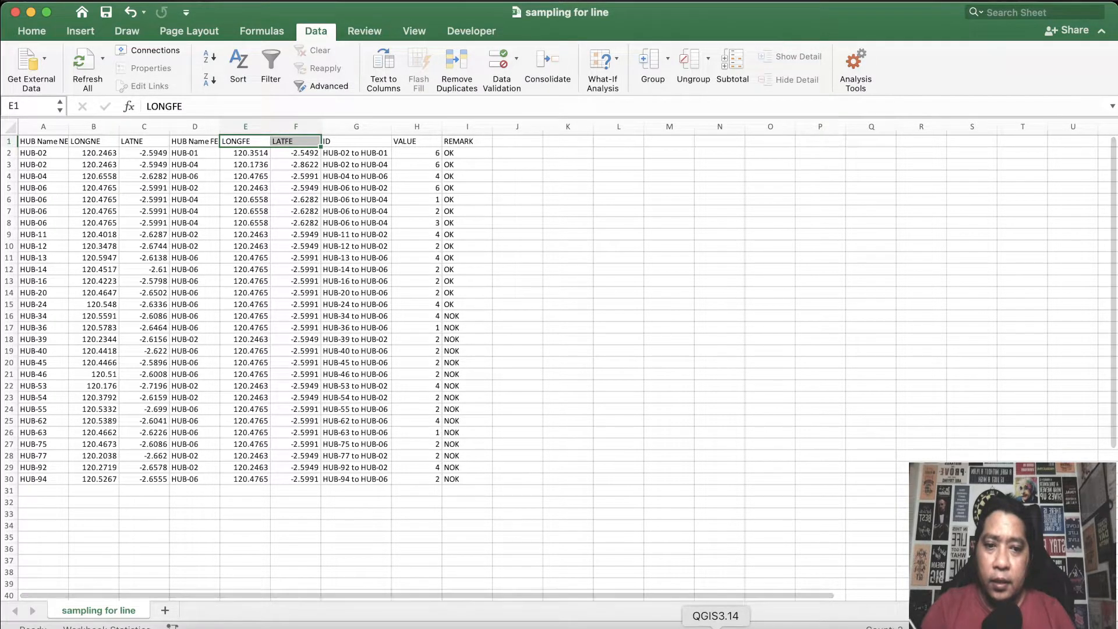
click(715, 624)
right_click(746, 627)
click(763, 607)
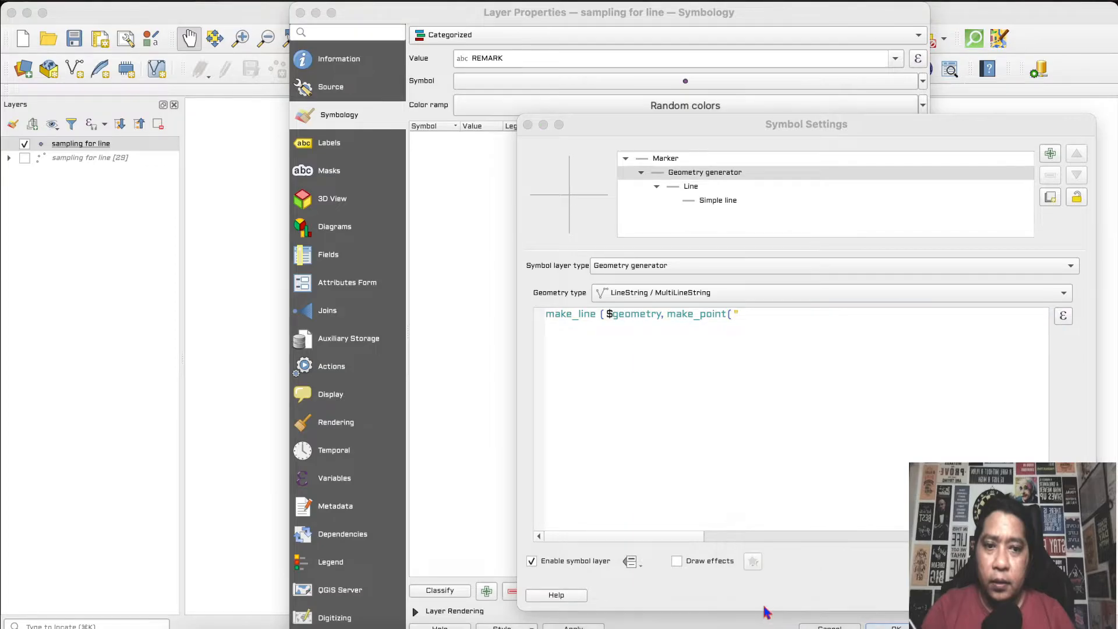
right_click(747, 626)
click(760, 607)
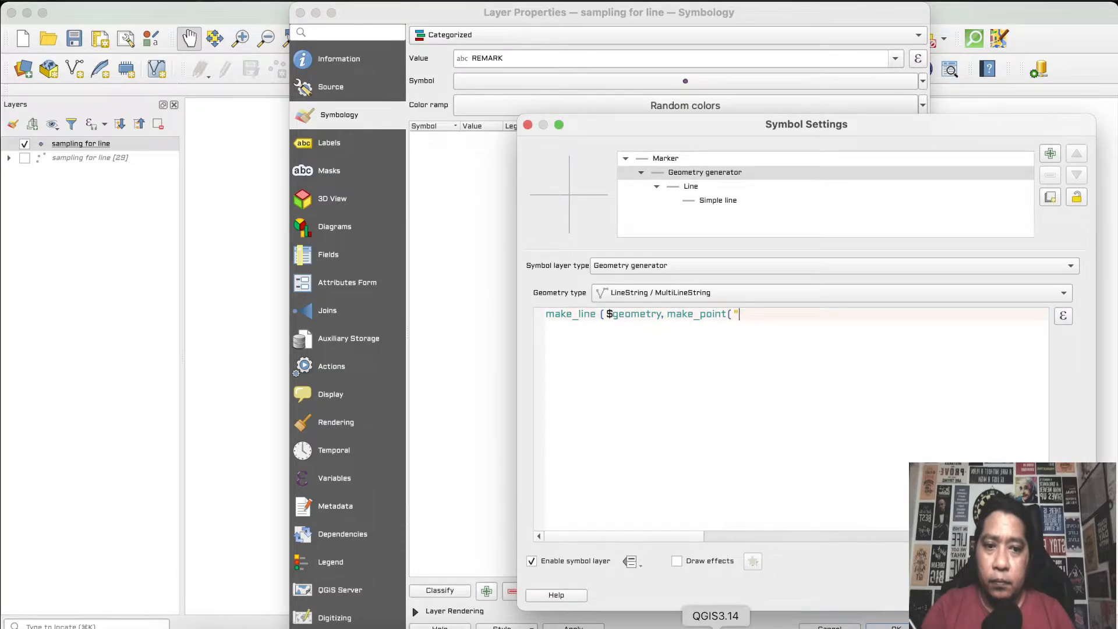
Step: Complete the make_point part of the expression with the fields "LONGFE", "LATFE" and close both parentheses
key(BackSpace)
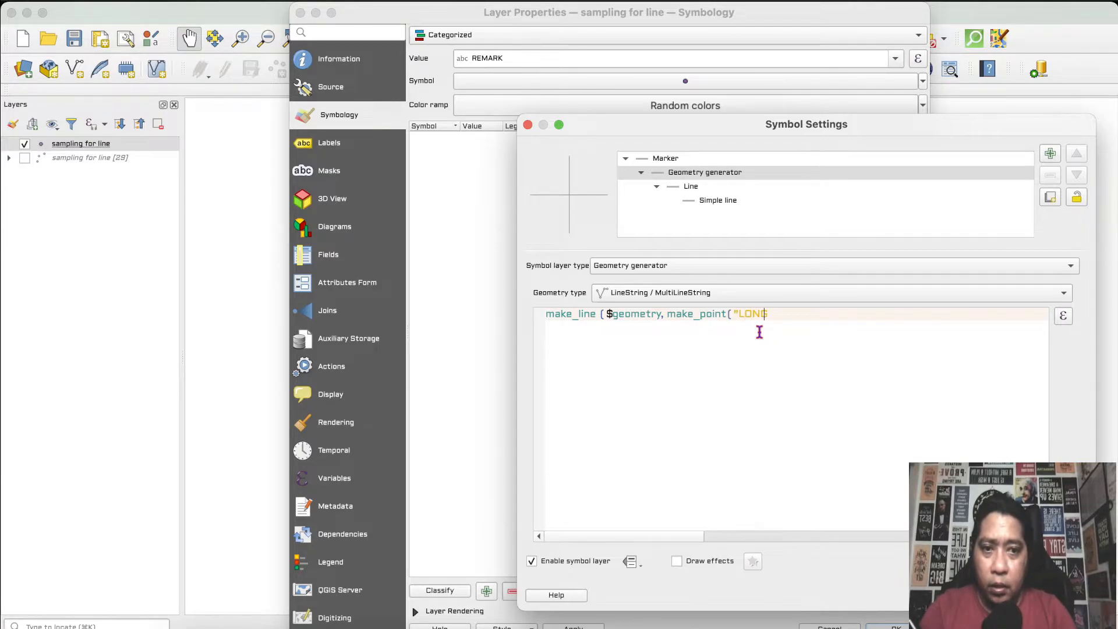
key(BackSpace)
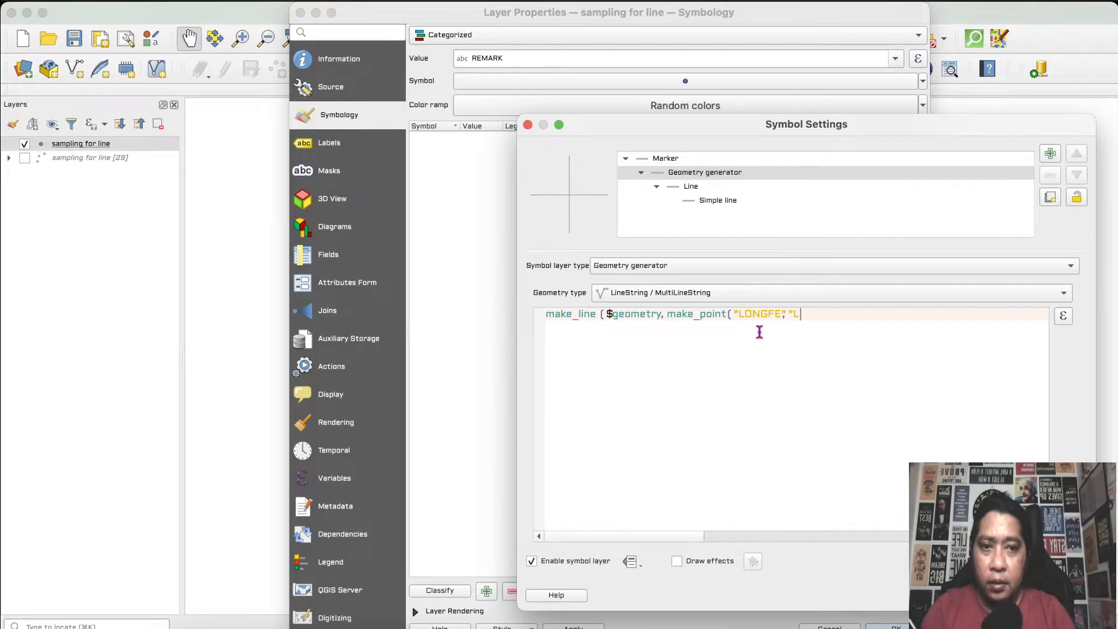
text(G)
key(BackSpace)
key(BackSpace)
key(BackSpace)
text(AR)
key(BackSpace)
text(TFE)
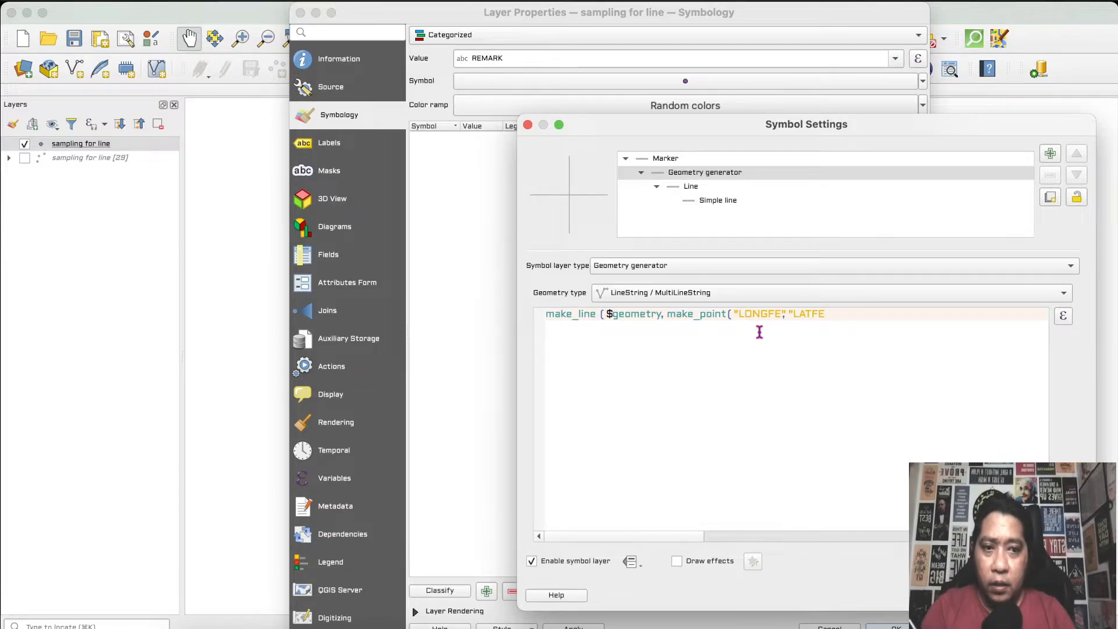
text("))
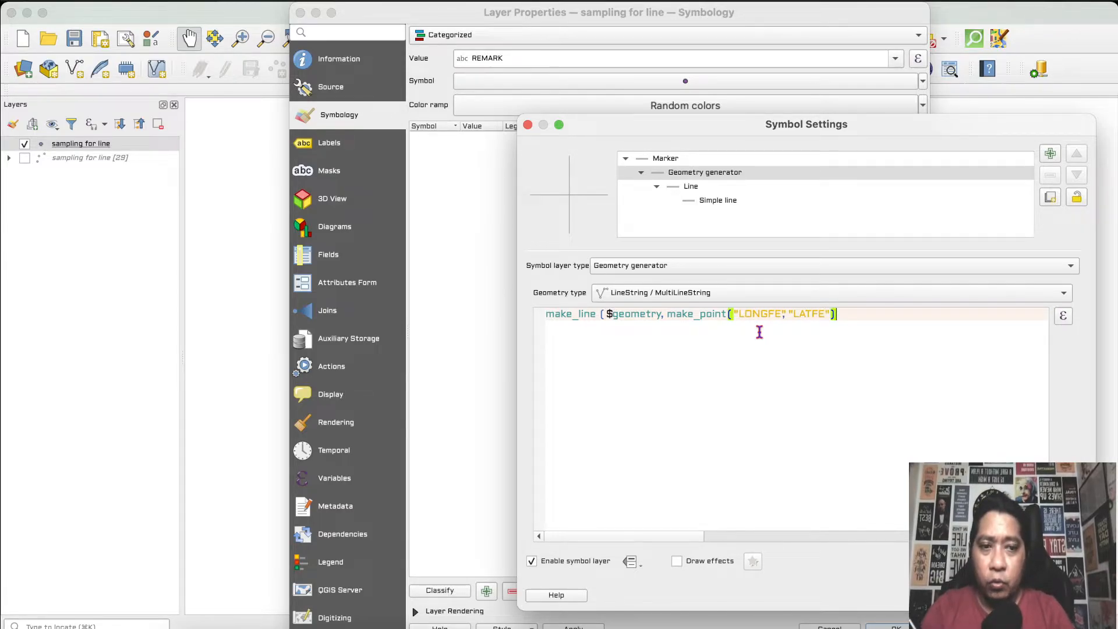
text())
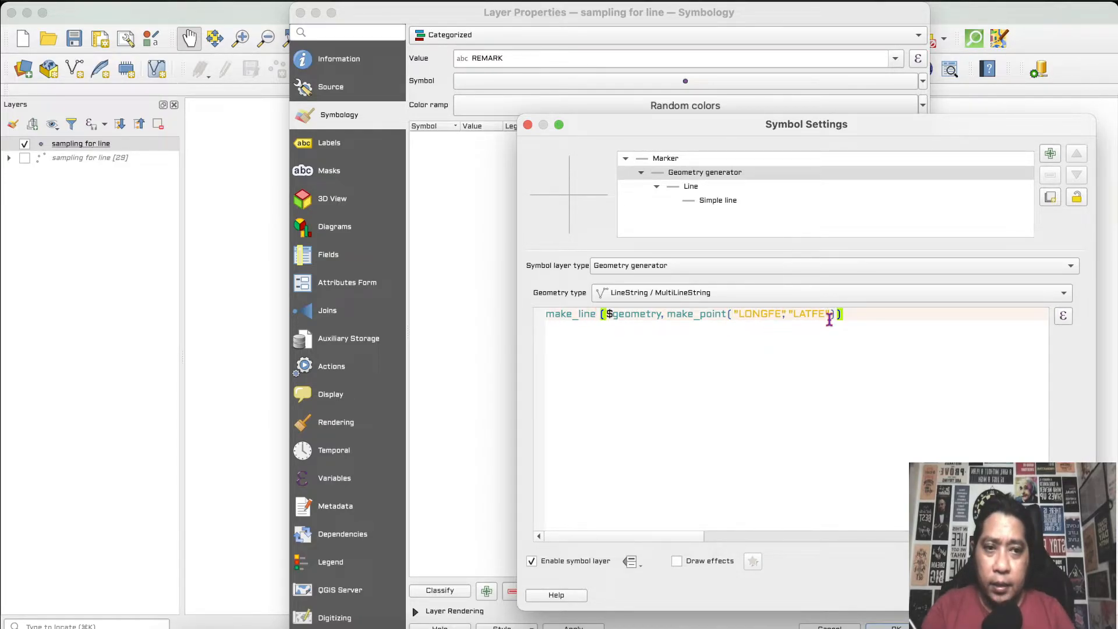
Step: Review the generated line's symbol levels and the geometry generator expression, and accept the symbol settings
click(706, 207)
click(691, 185)
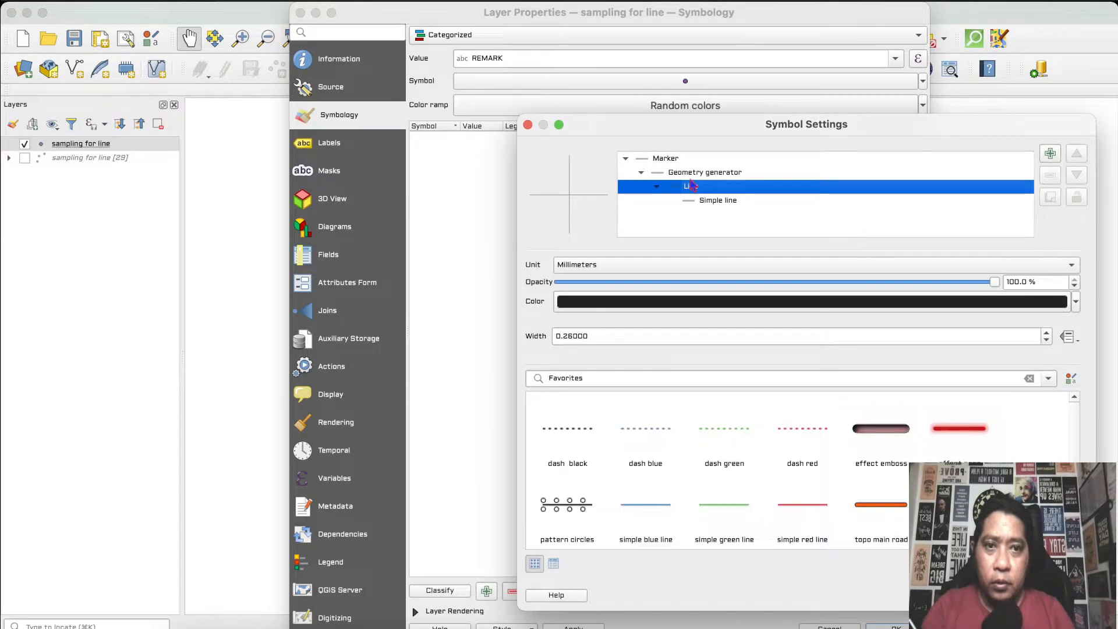
click(703, 172)
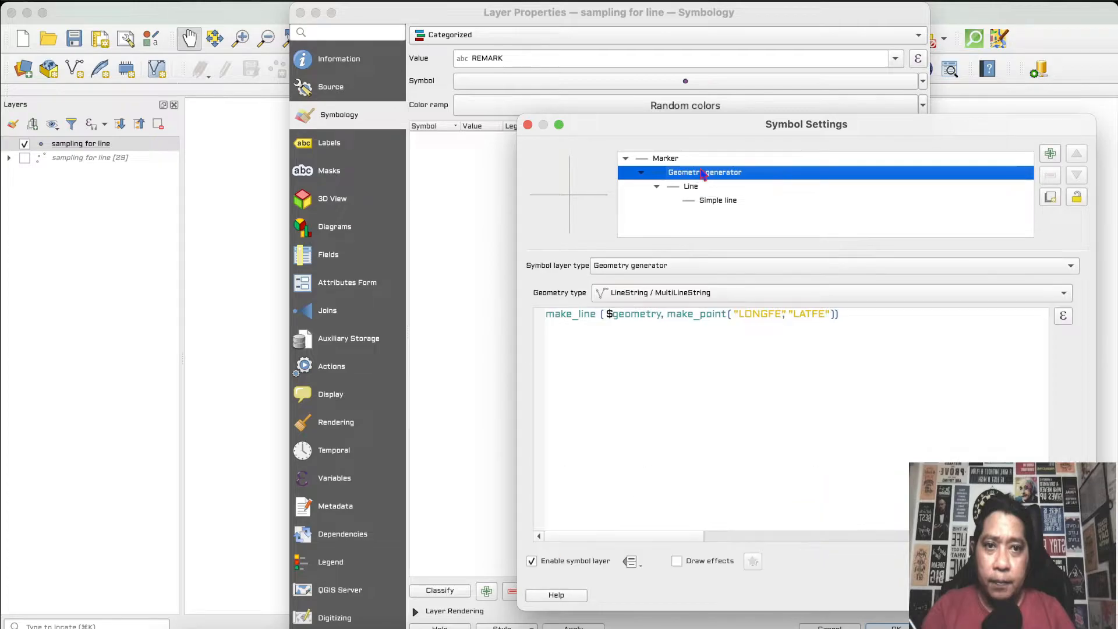
click(1056, 595)
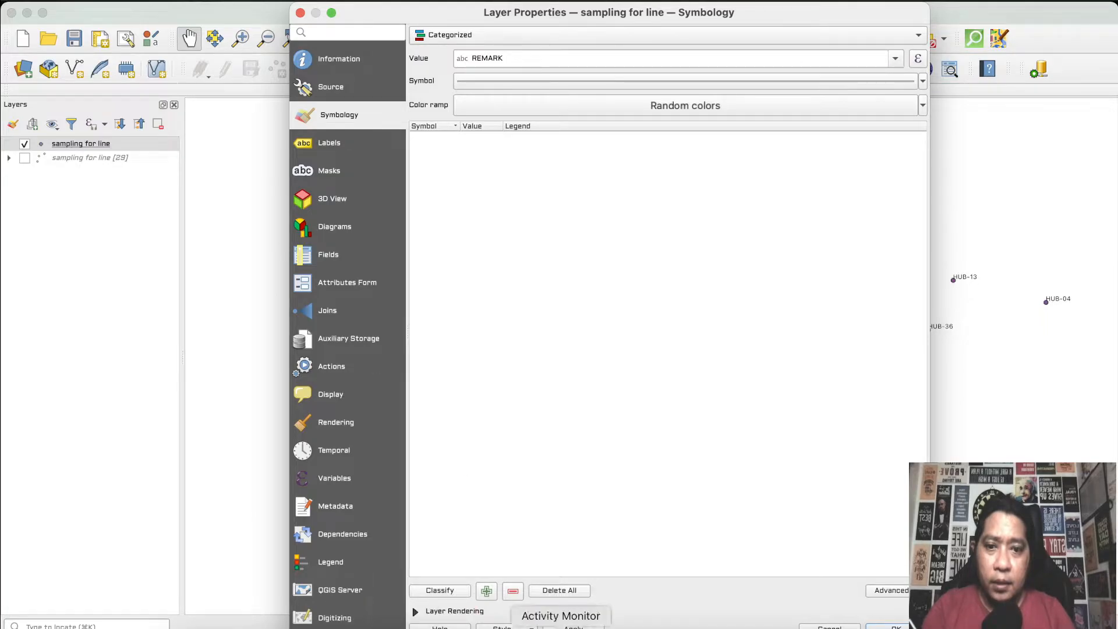
Step: Switch to Excel to examine the OK entries in the REMARK column, and return to the QGIS layer properties
click(622, 627)
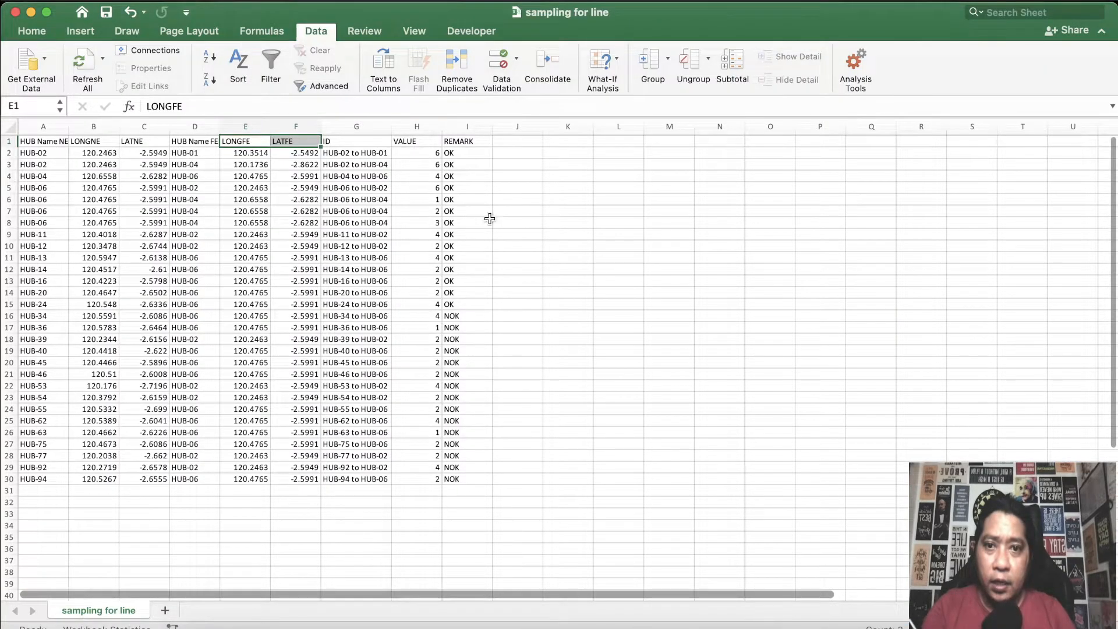
drag(451, 305, 465, 164)
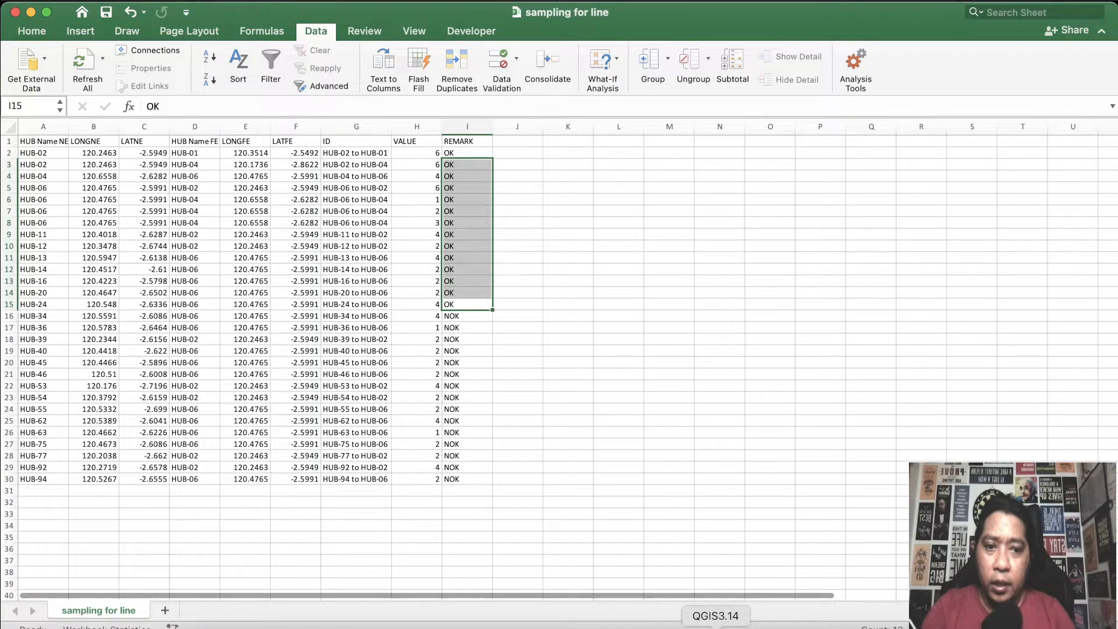
click(715, 627)
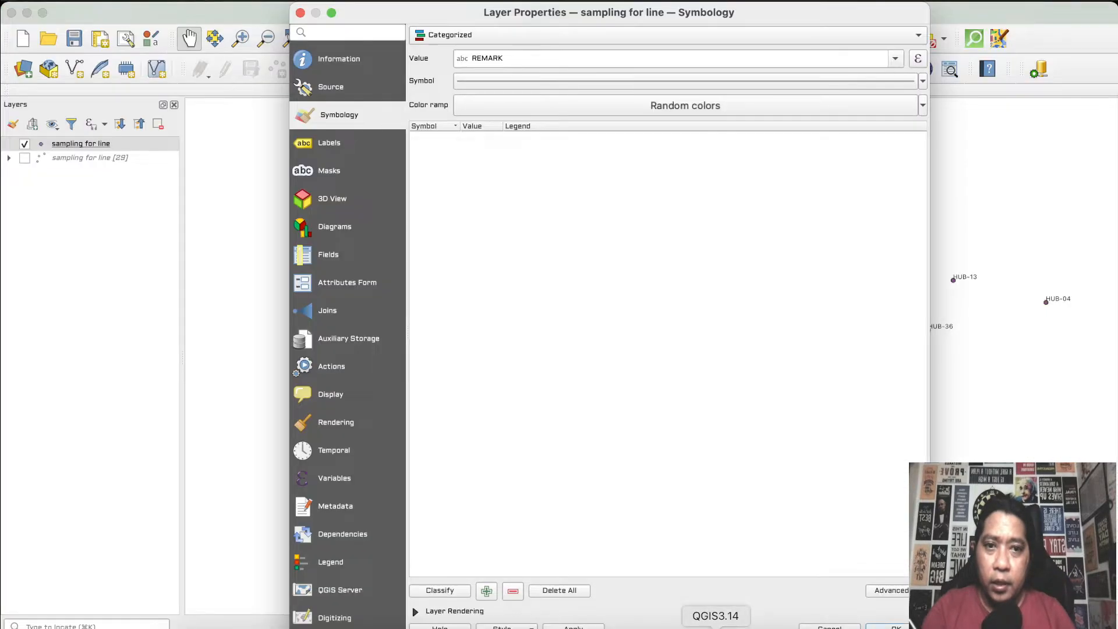
Step: Classify the REMARK categories, remove the category for all other values, and accept the layer properties
click(439, 590)
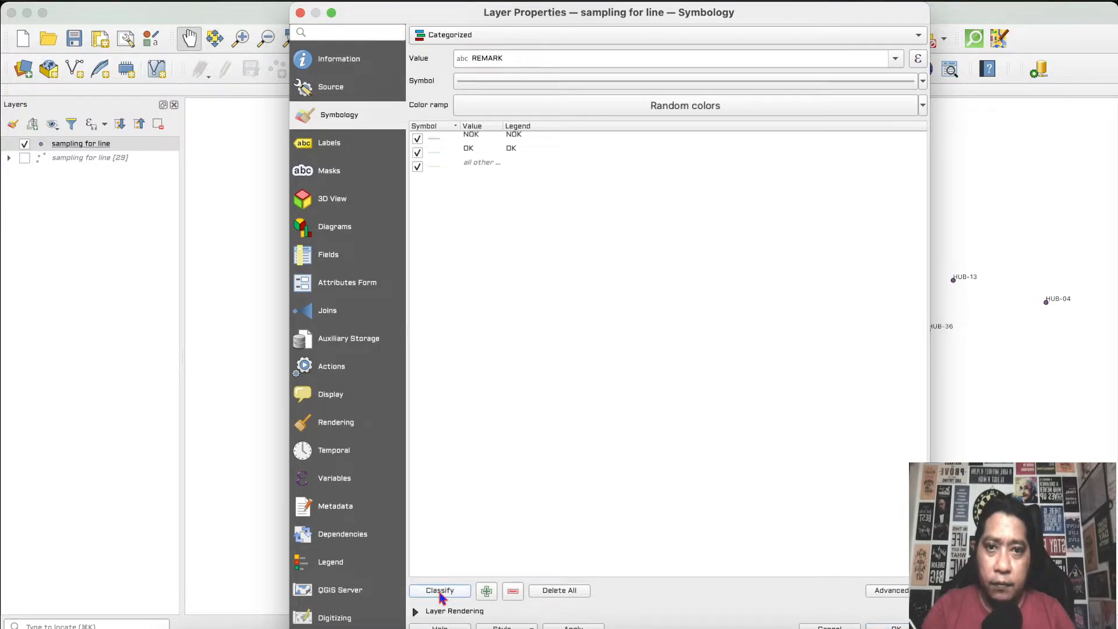
click(471, 164)
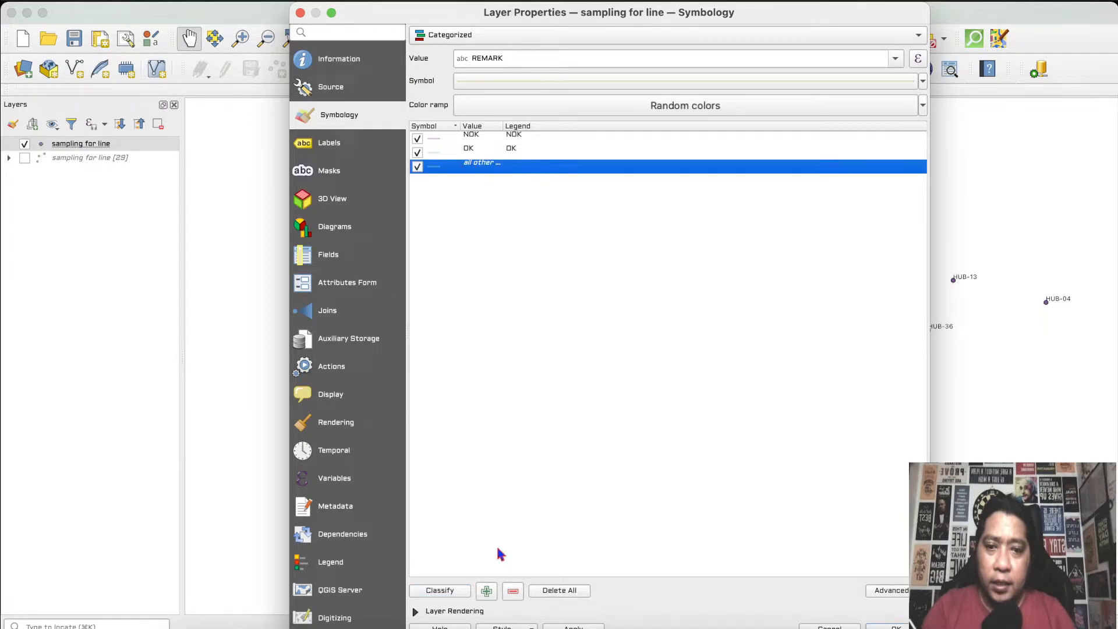
click(513, 592)
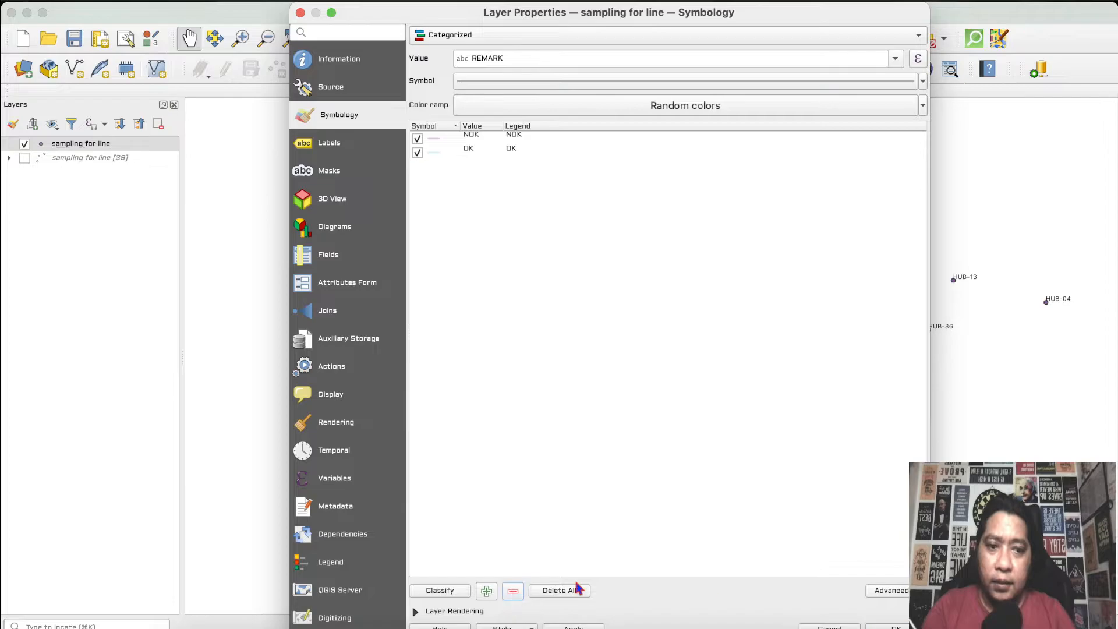
click(897, 626)
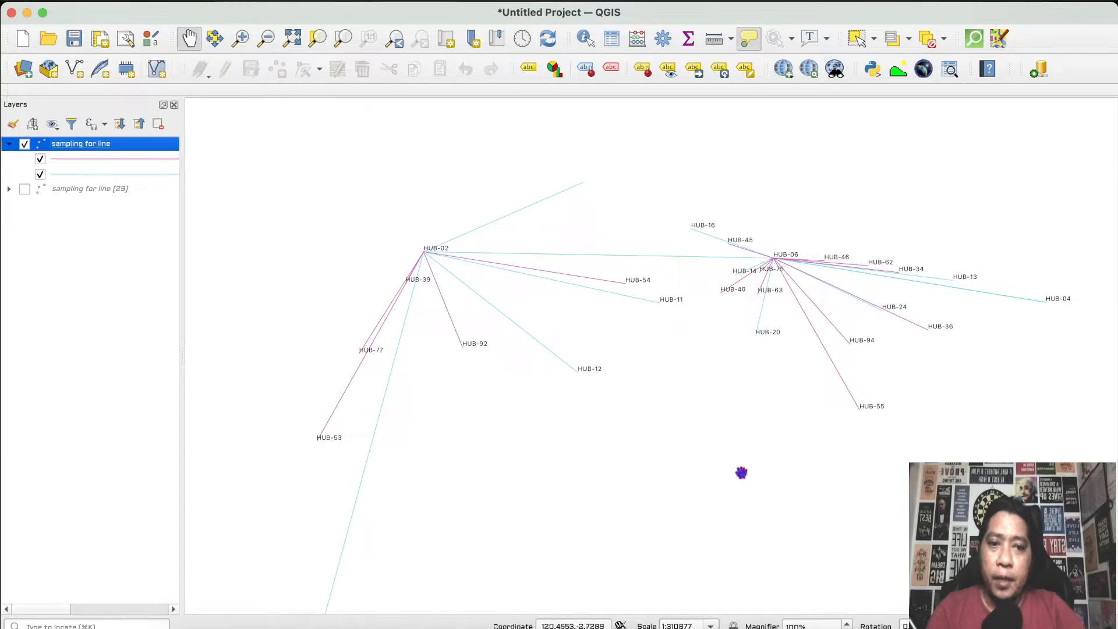
Step: Switch to Excel to examine the hub link rows in sampling for line, and return to QGIS
click(622, 626)
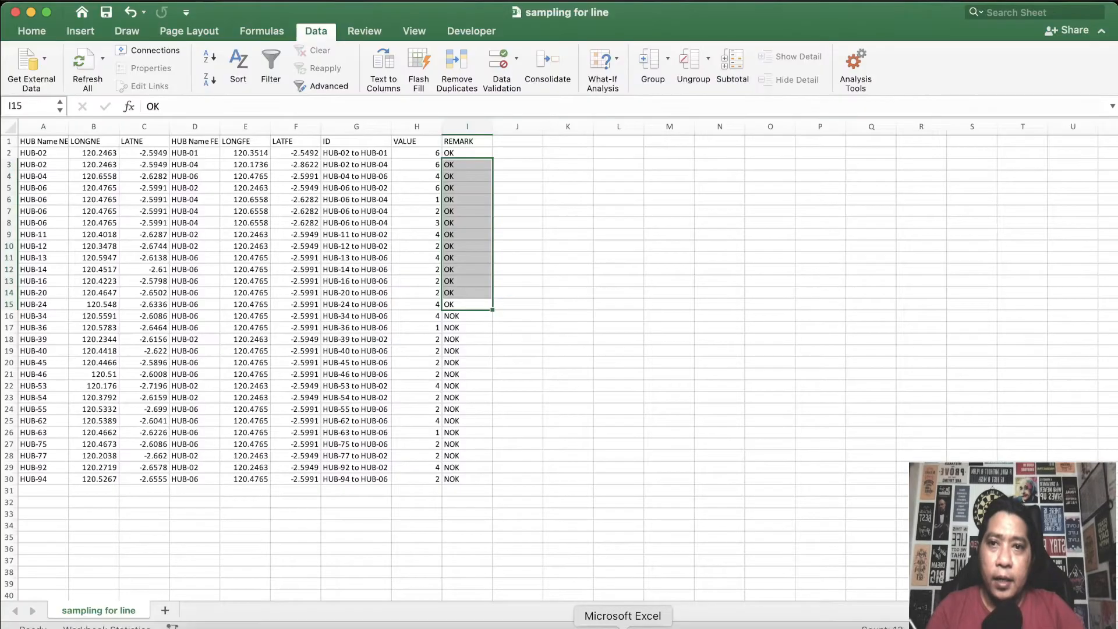
click(93, 280)
drag(44, 212, 452, 481)
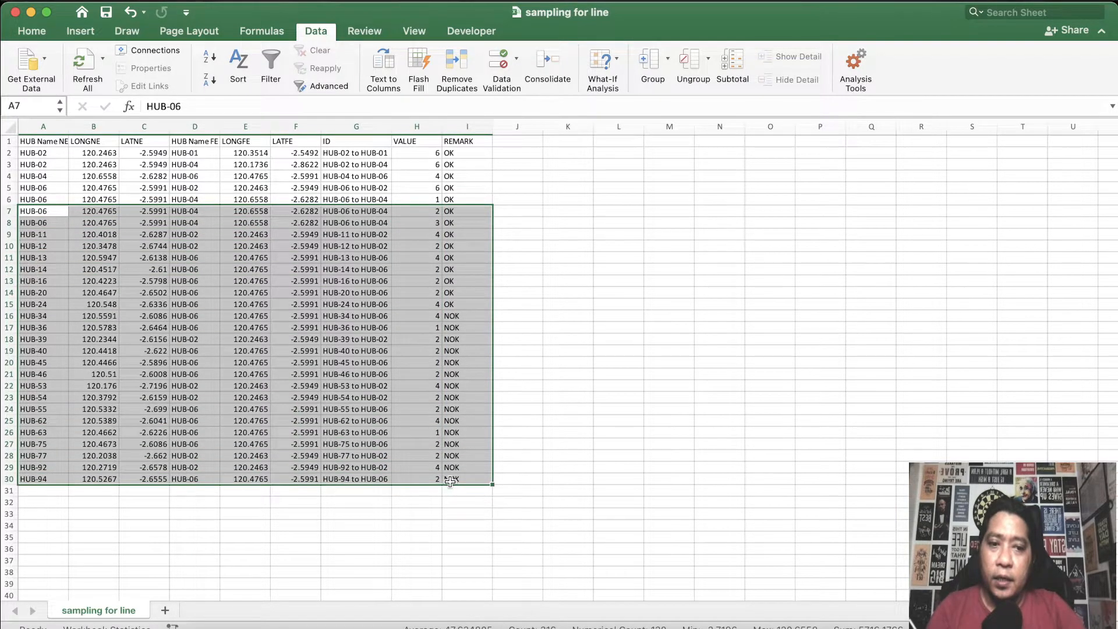
scroll(582, 524, down, 1)
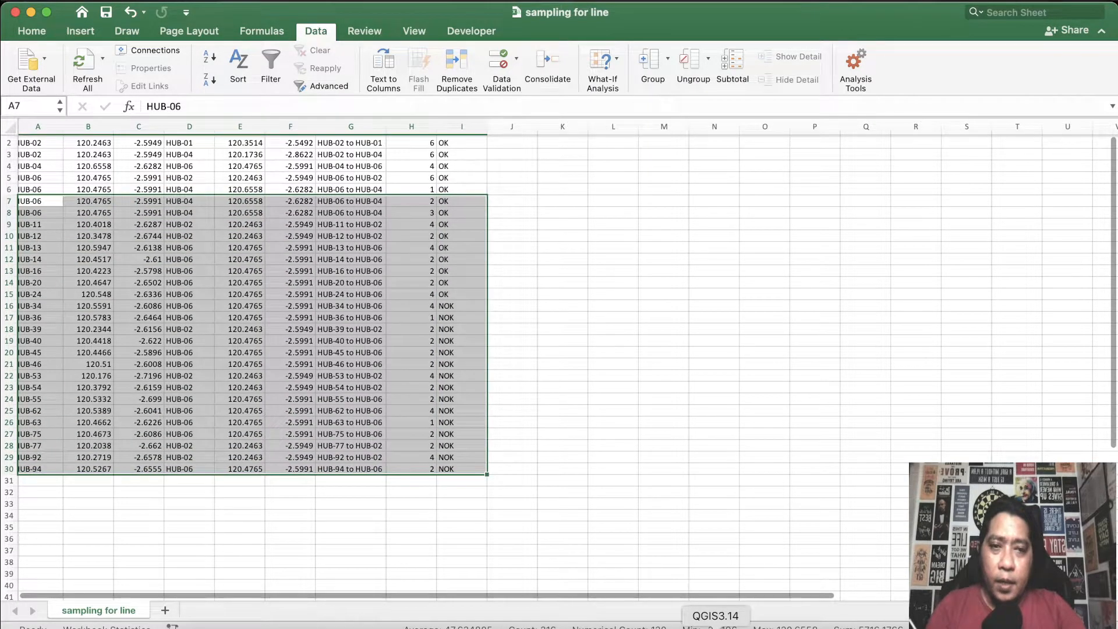
click(715, 626)
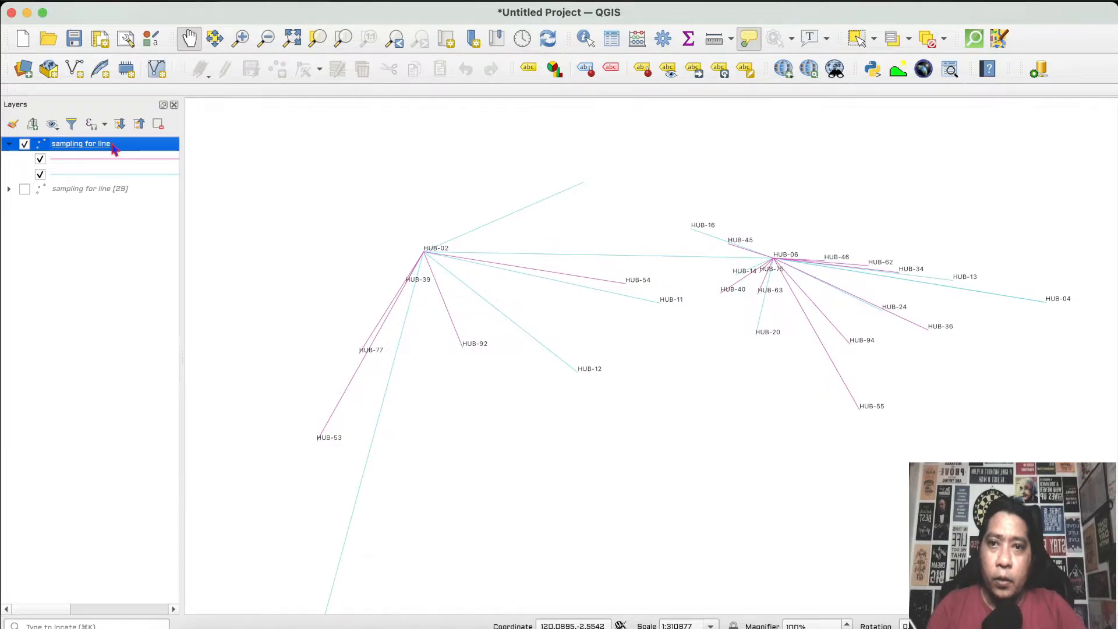
Step: Enable the geometry generator for the sampling for line layer's label placement, with geometry type LineString / MultiLineString
double_click(82, 143)
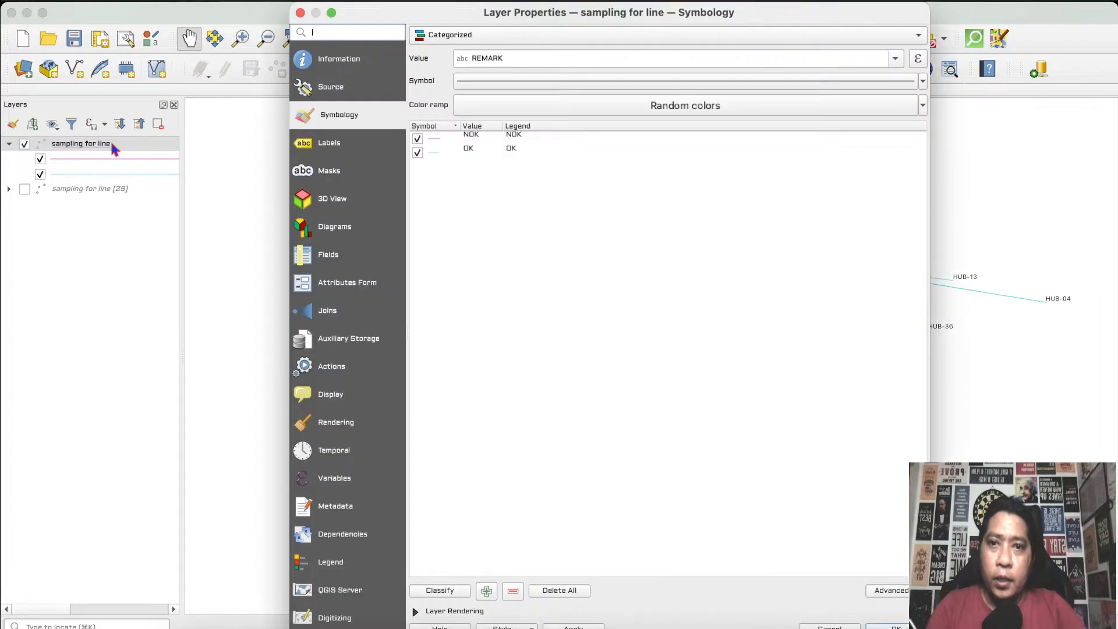
click(354, 150)
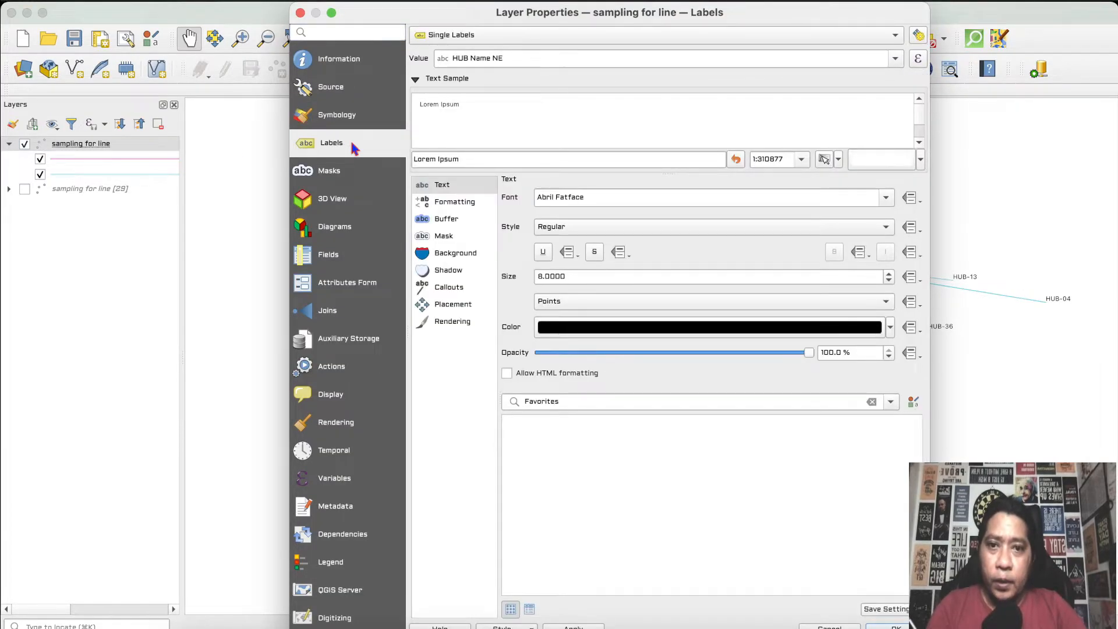
click(453, 308)
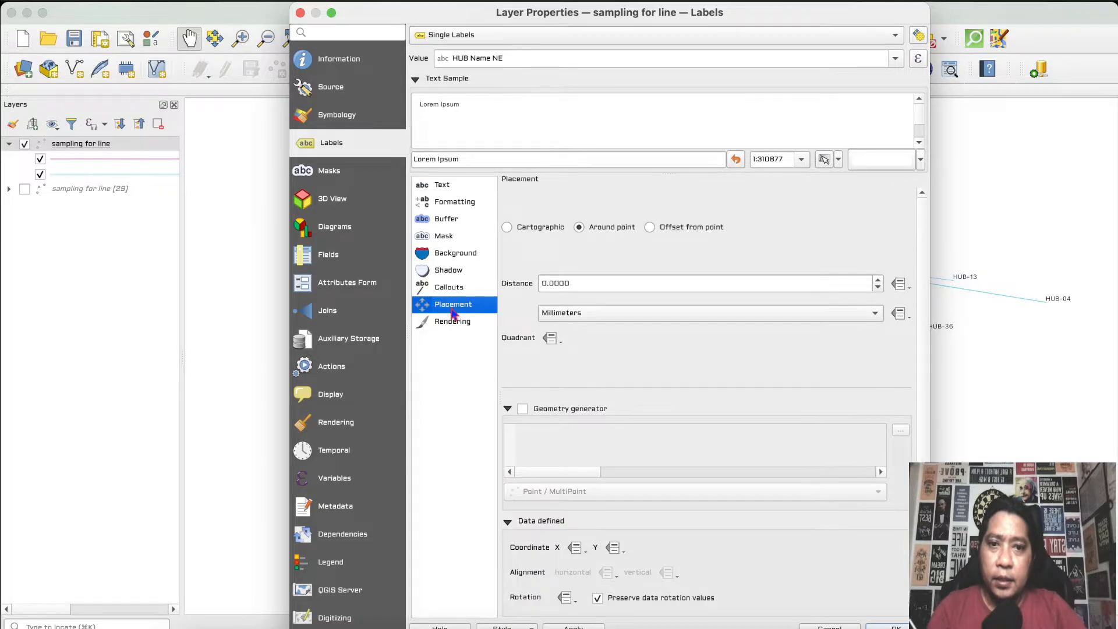
click(523, 409)
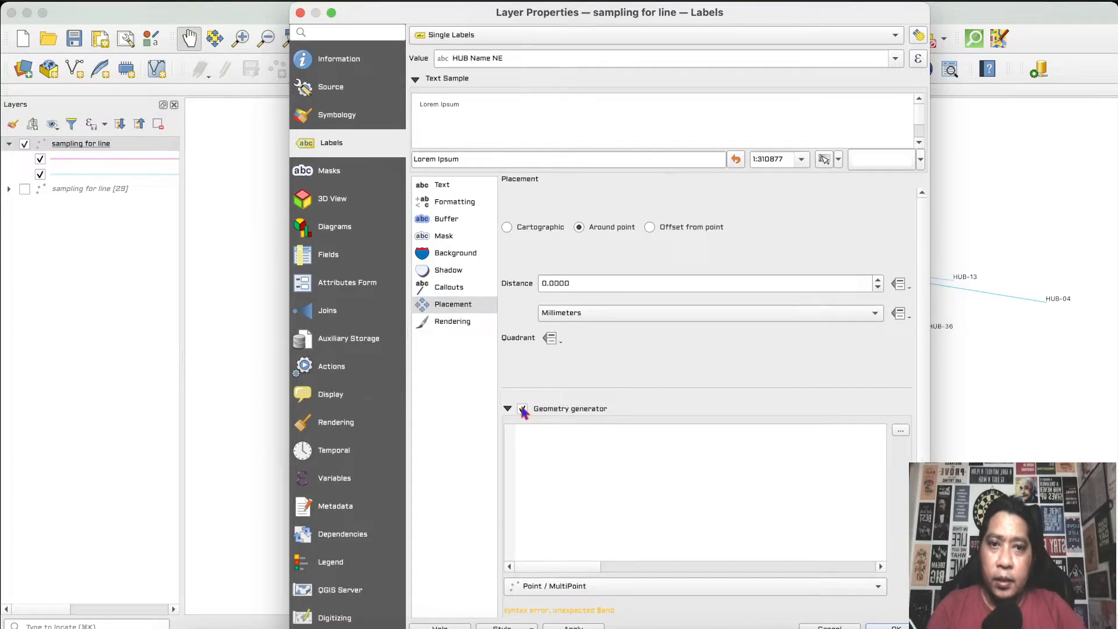
scroll(546, 370, down, 3)
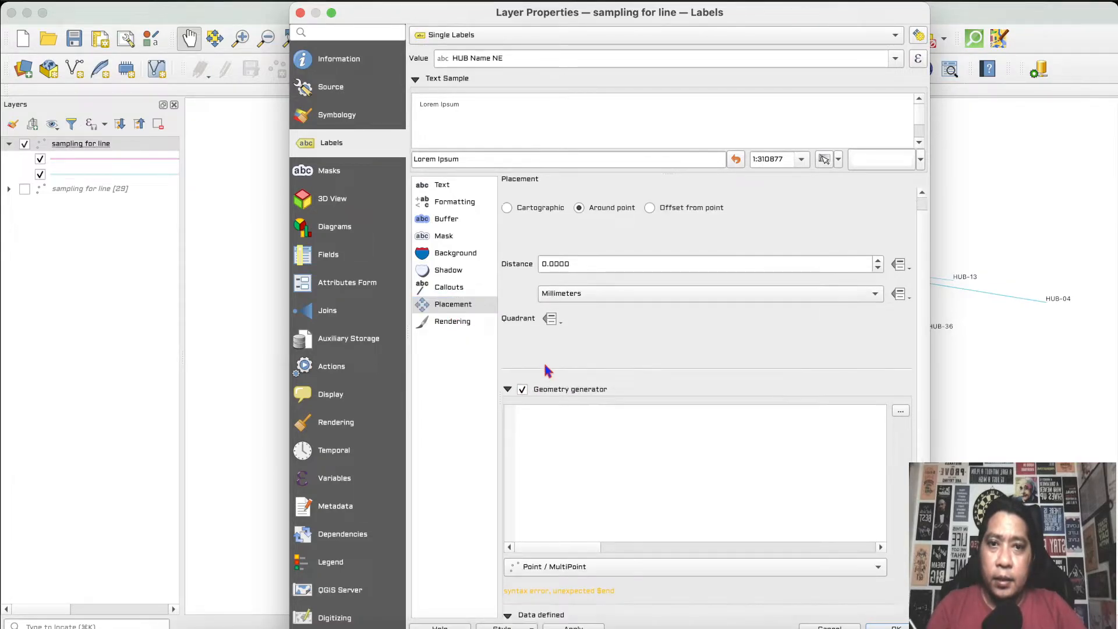
scroll(546, 370, down, 1)
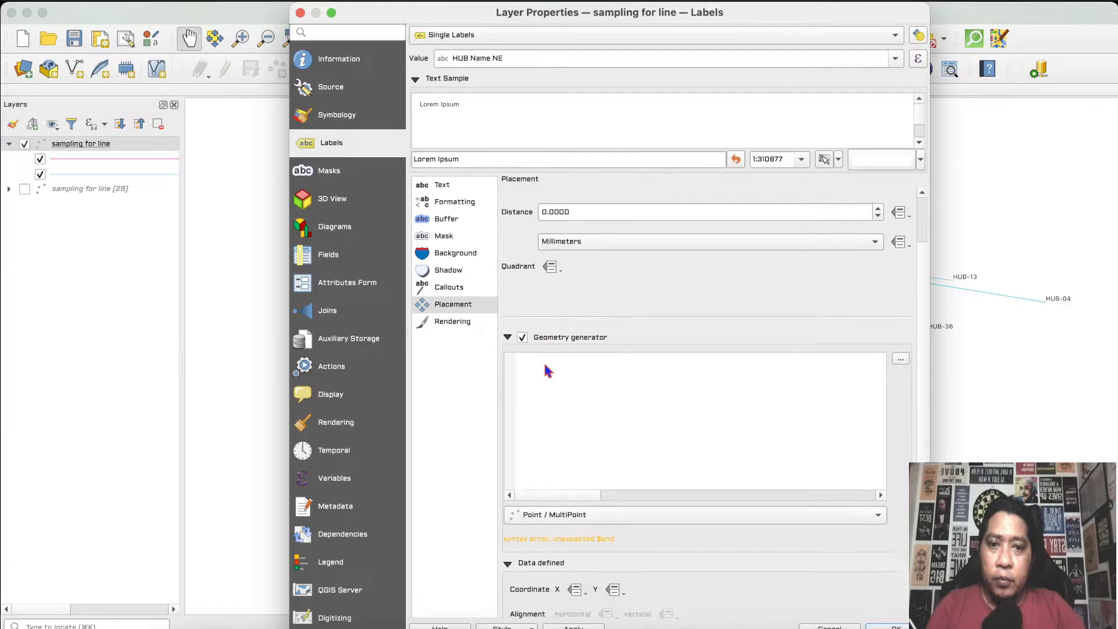
click(626, 510)
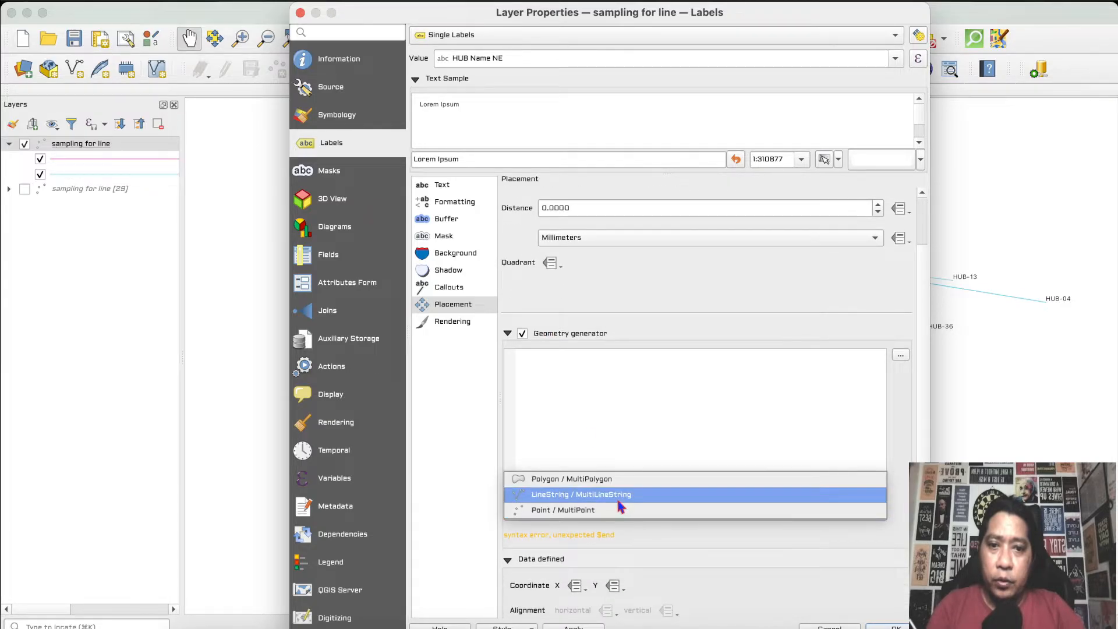
click(619, 499)
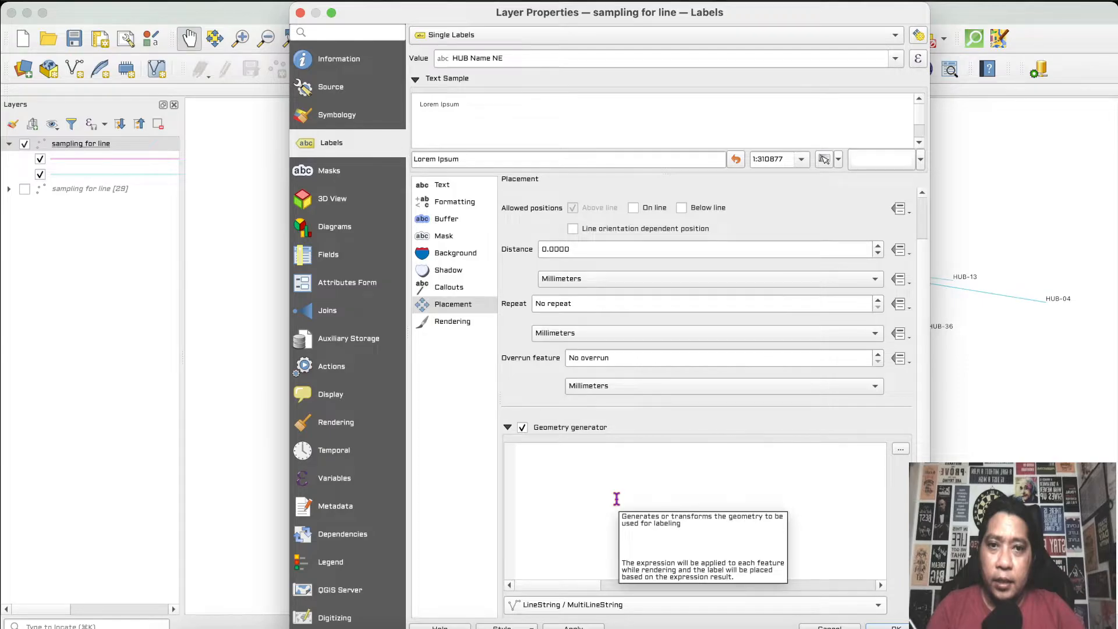
Step: Allow labels on the line in addition to above it, and accept the layer properties
click(632, 208)
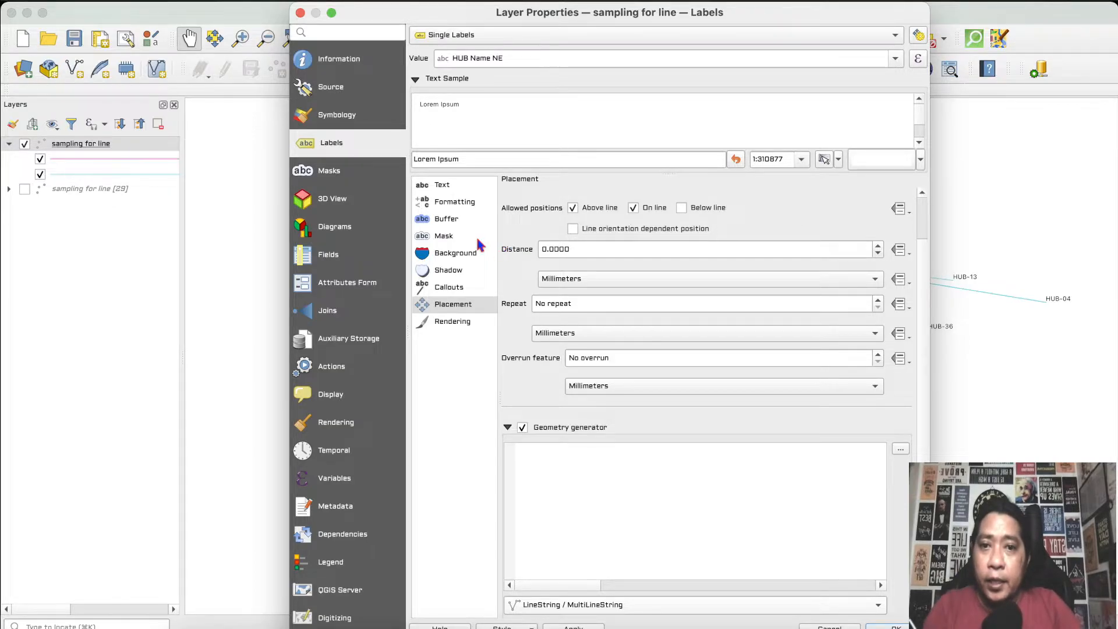
click(552, 450)
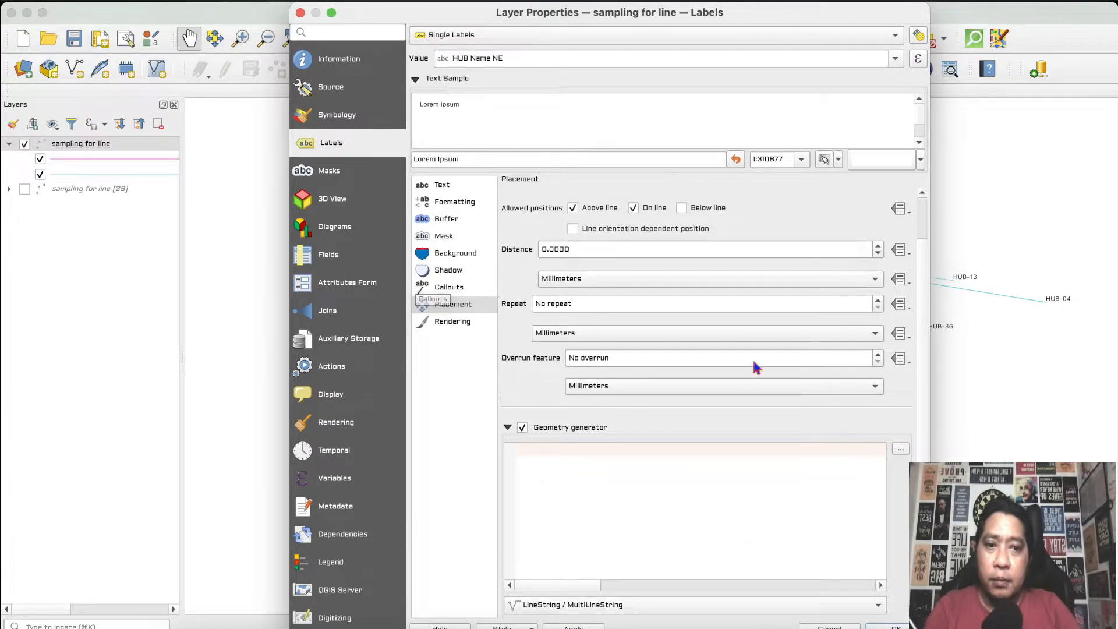
click(897, 625)
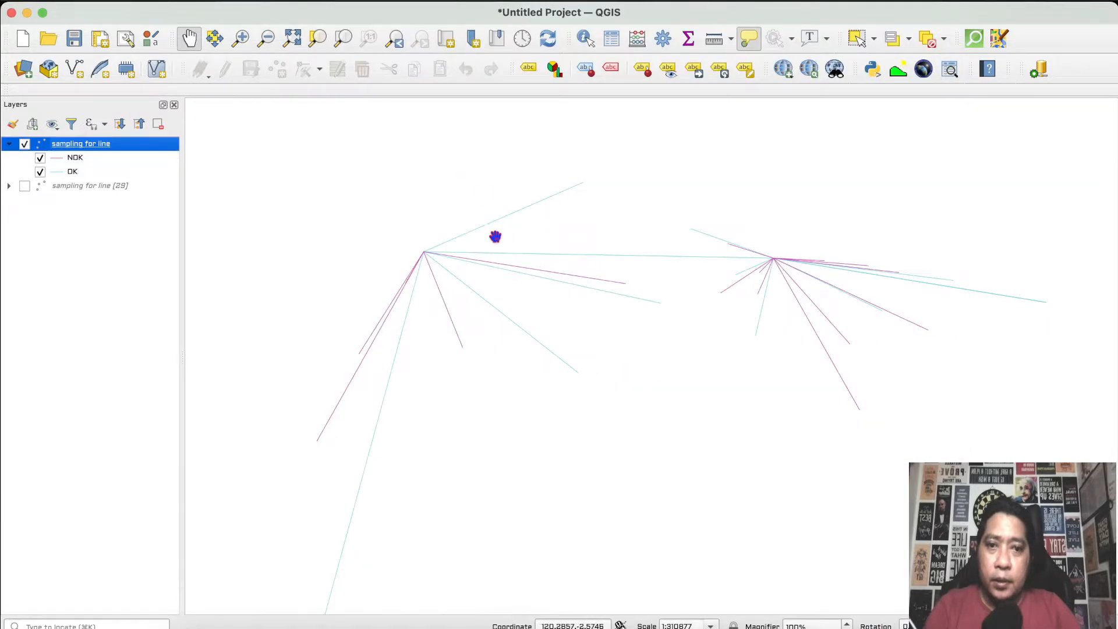
Step: Copy the whole make_line expression from the category symbol's geometry generator and accept the symbol settings
double_click(115, 146)
click(348, 129)
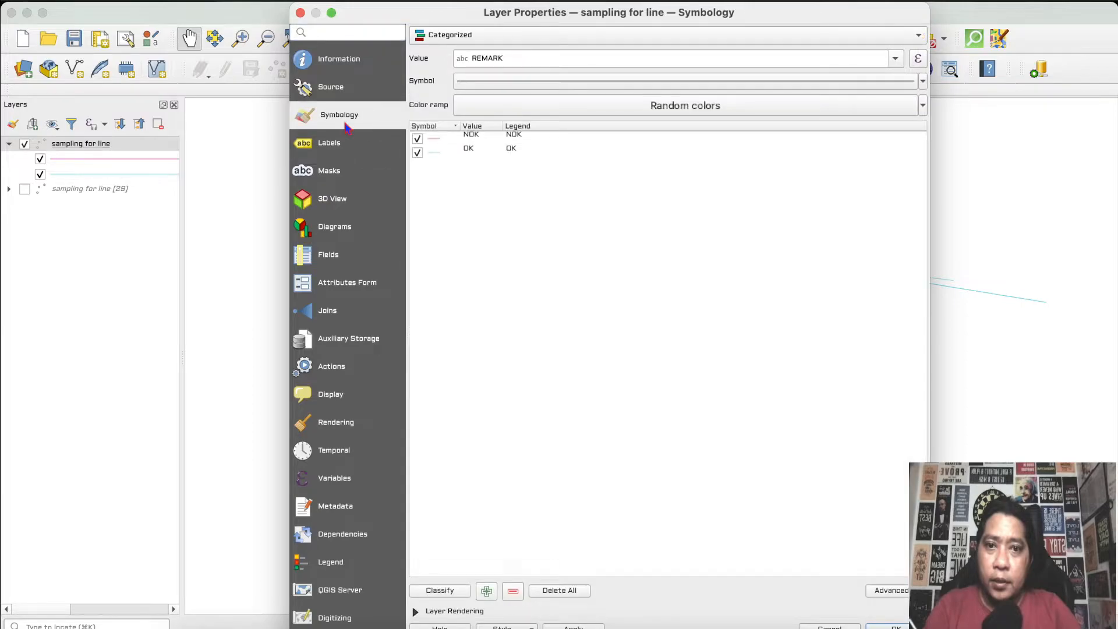
click(515, 87)
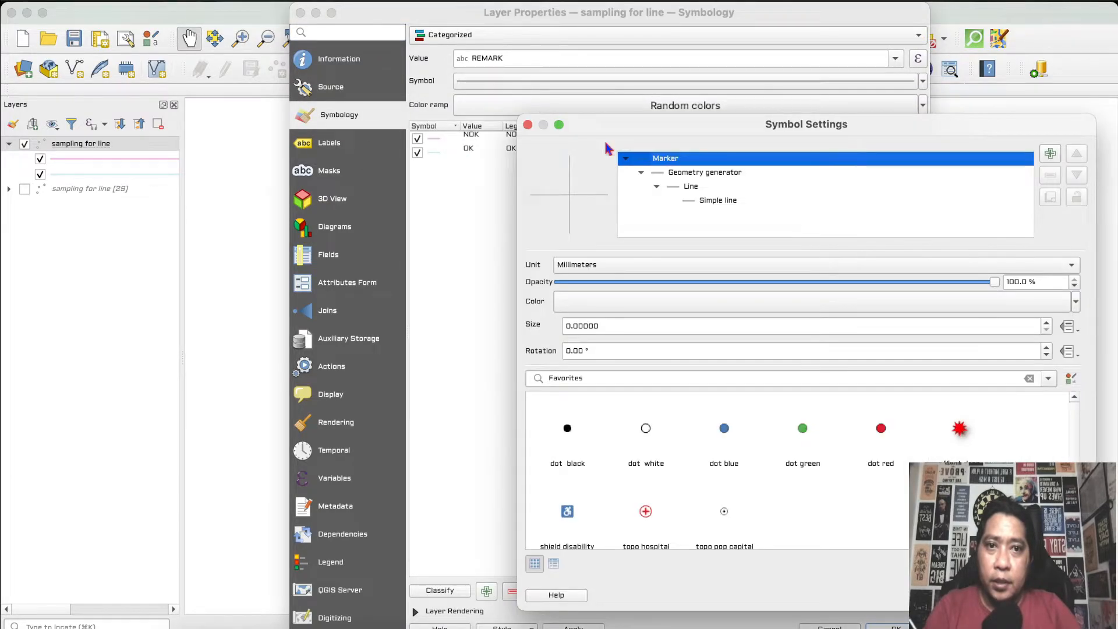
click(720, 173)
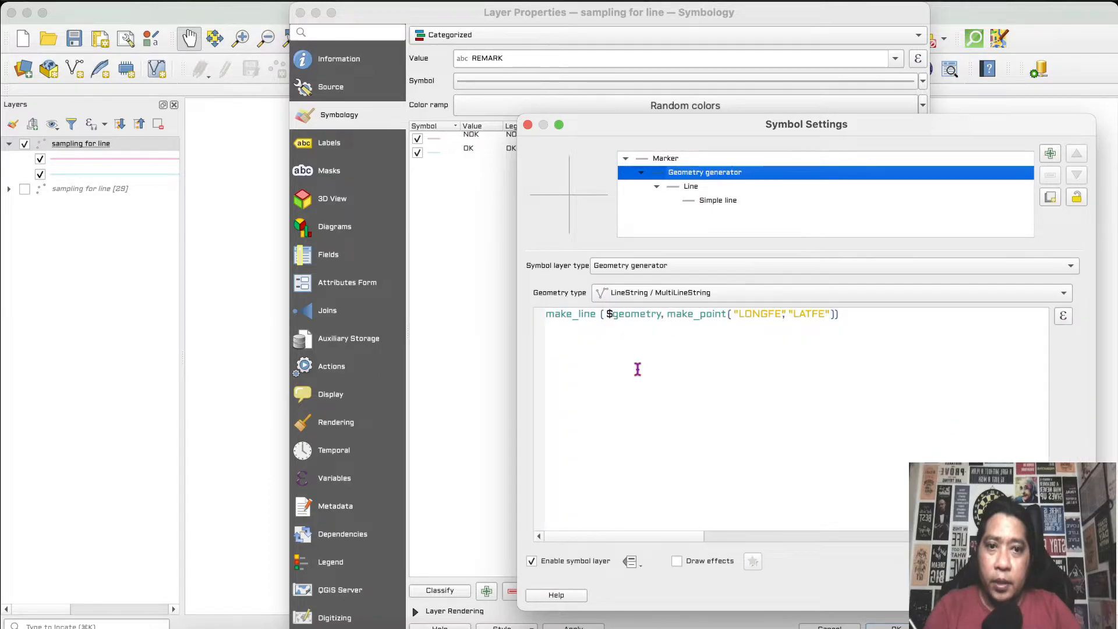
drag(547, 314, 865, 315)
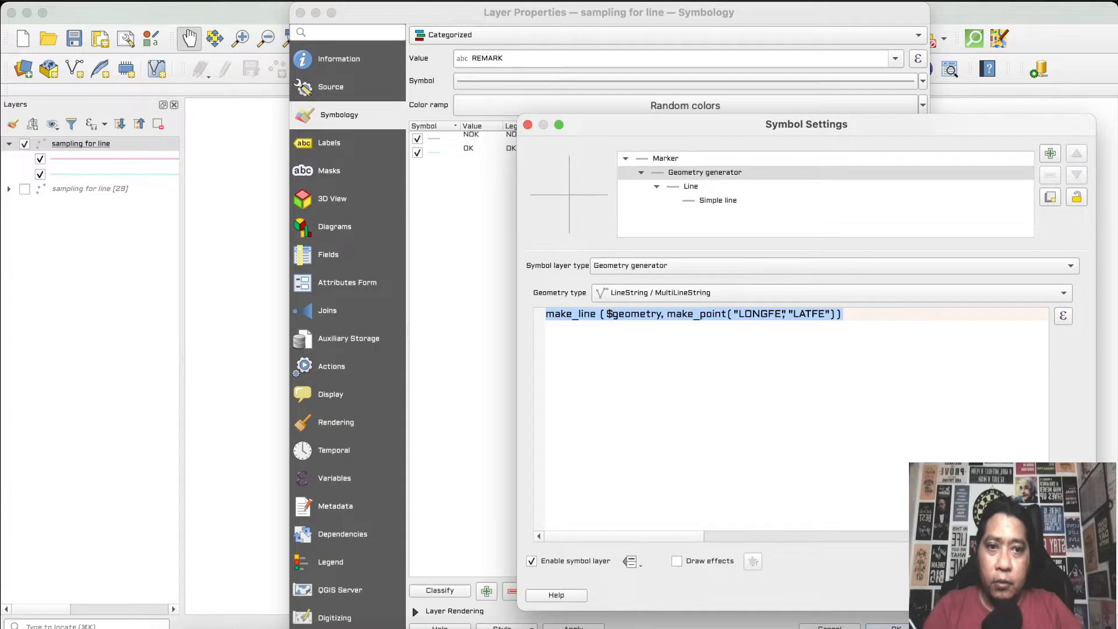
click(1056, 594)
Step: Paste make_line ($geometry, make_point("LONGFE","LATFE")) as the label placement's geometry generator expression, review the placement options, and accept the layer properties
click(319, 148)
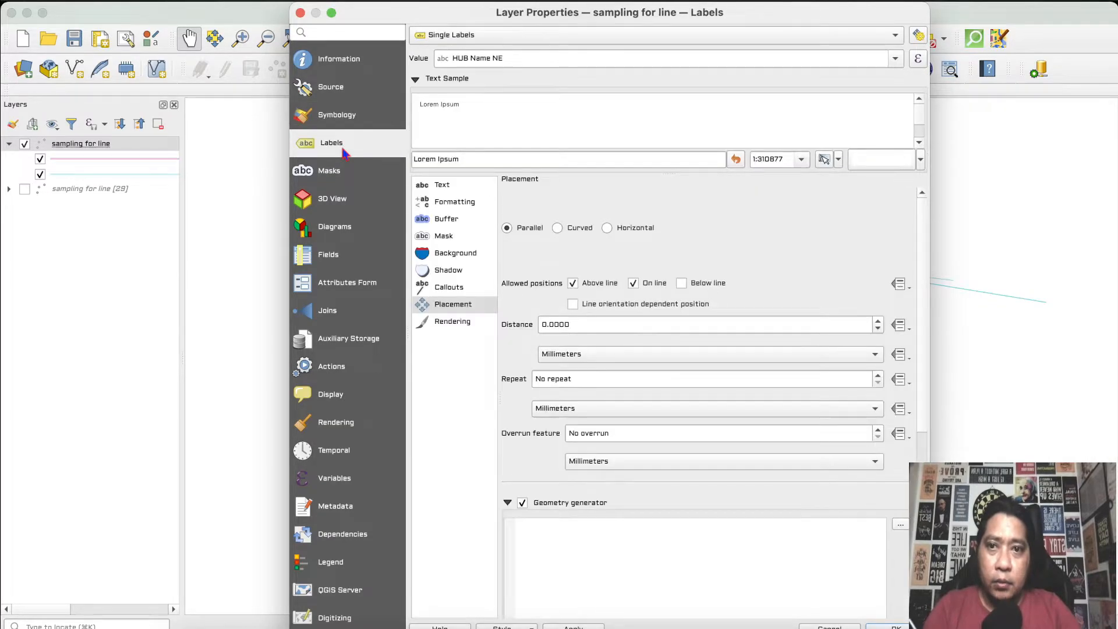
click(560, 530)
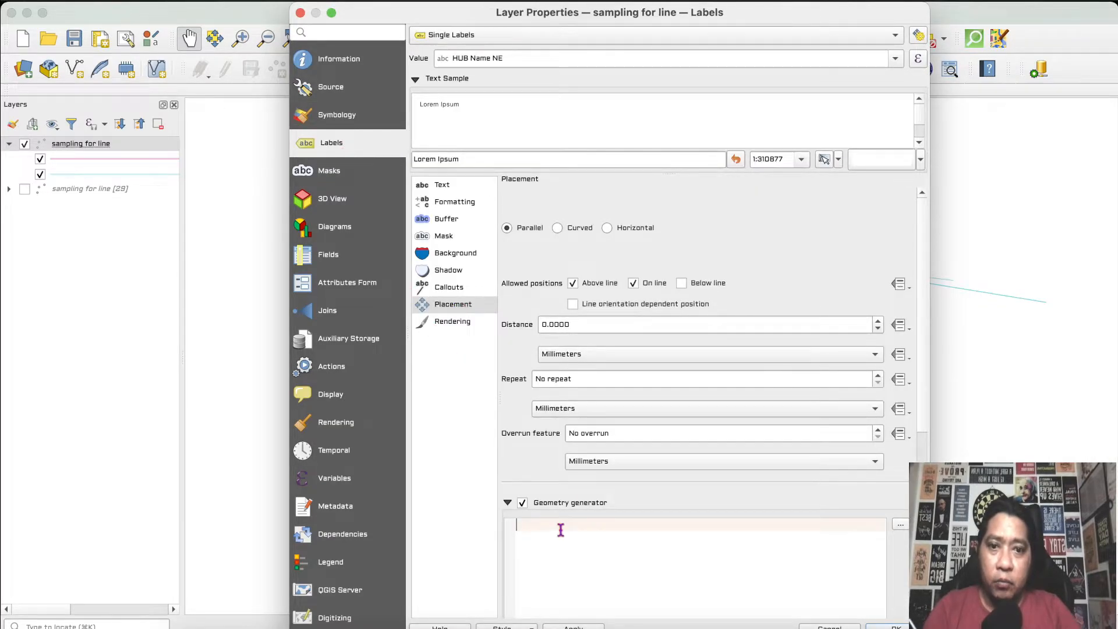
text(make_line ($geometry, make_point("LONGFE","LATFE")))
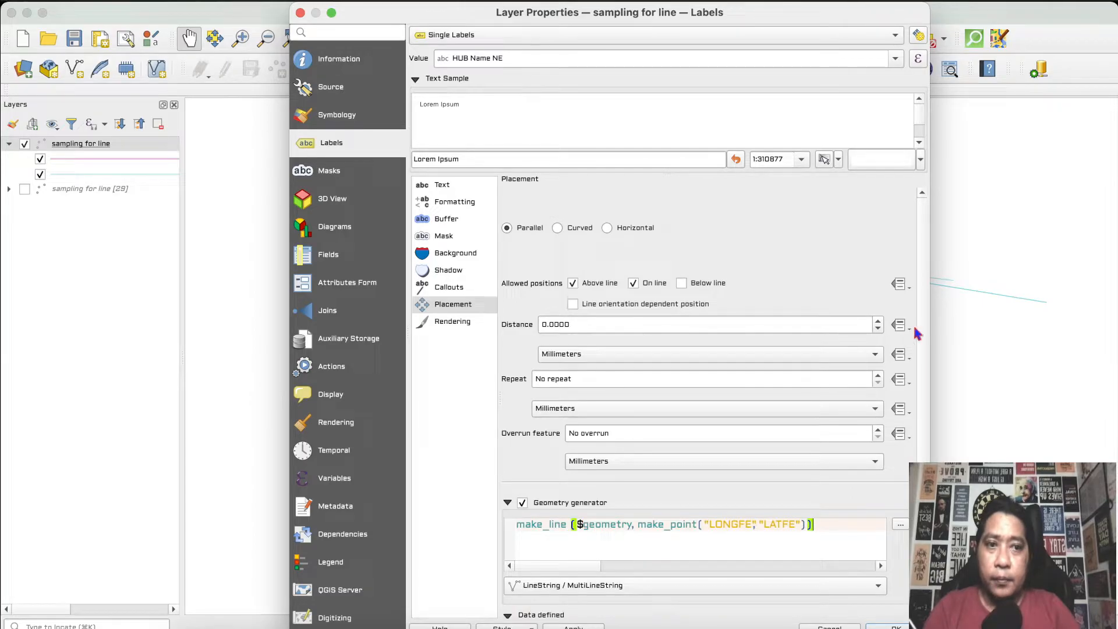
scroll(917, 343, down, 5)
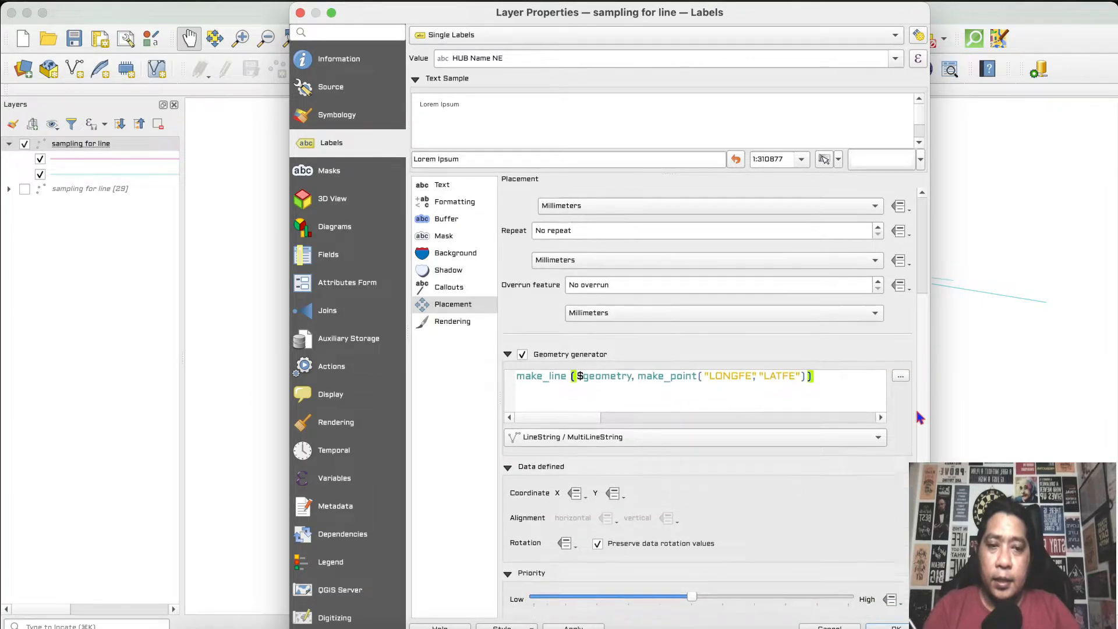
scroll(919, 408, up, 2)
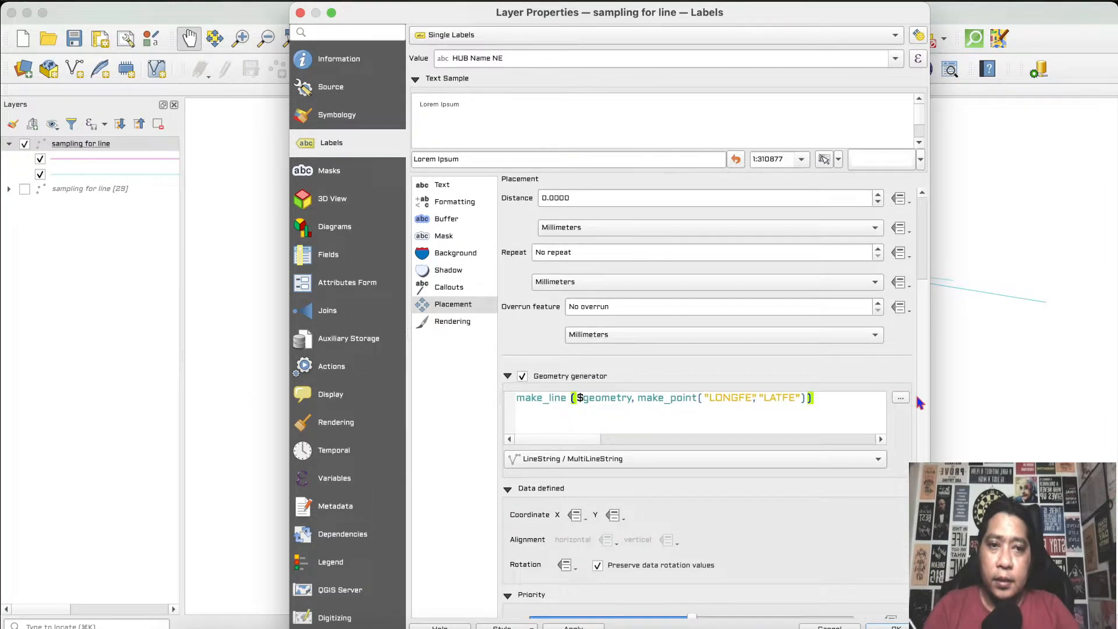
scroll(912, 373, up, 4)
scroll(903, 396, down, 7)
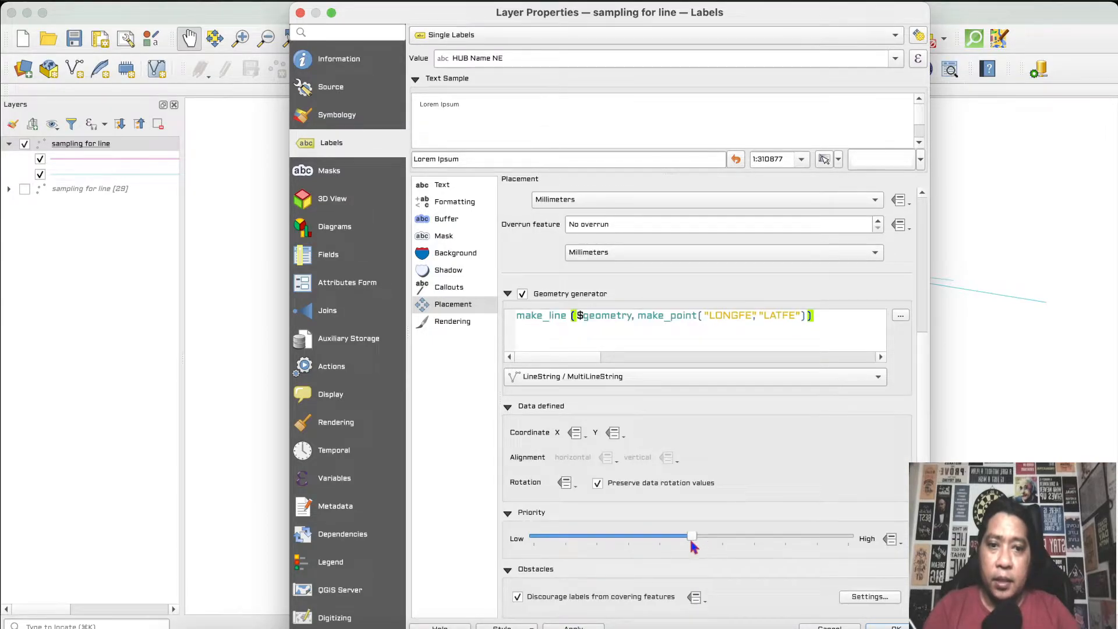
scroll(918, 402, up, 6)
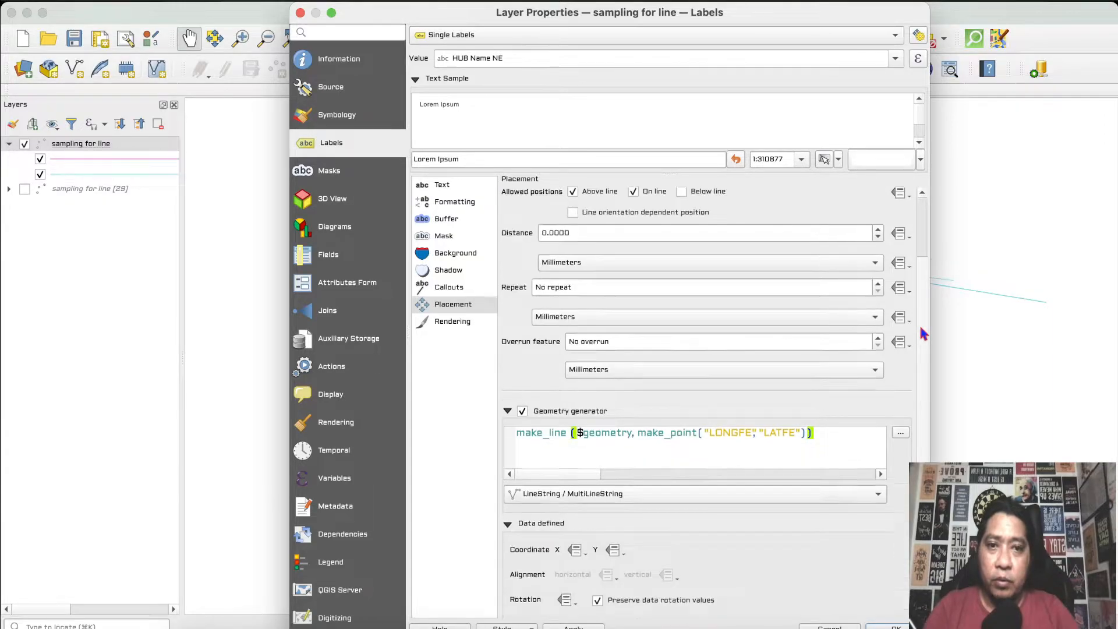
scroll(917, 285, down, 3)
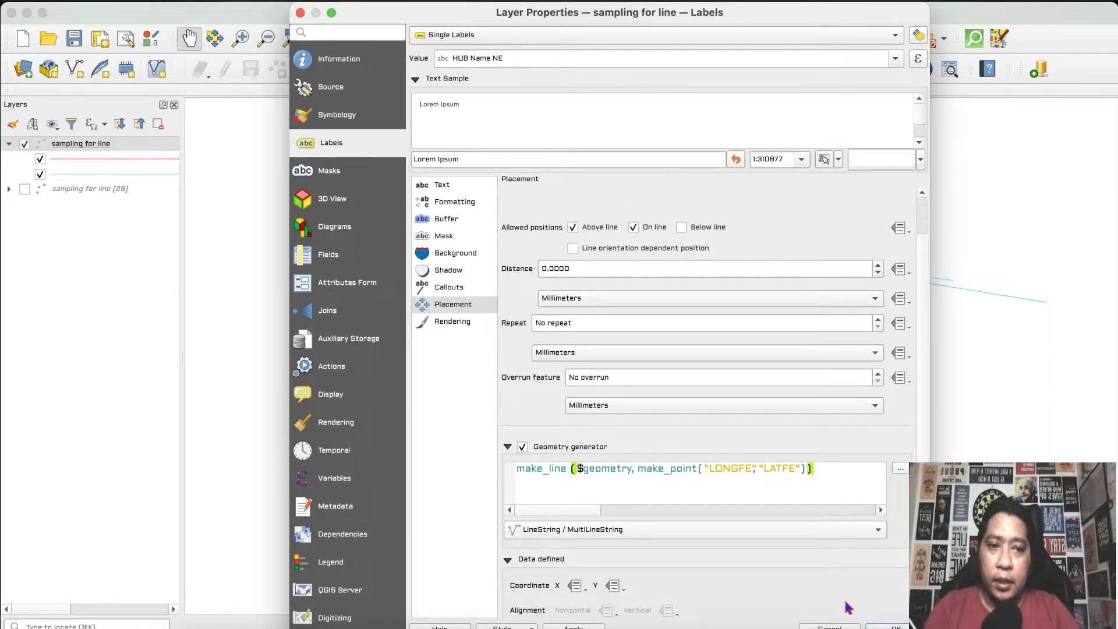
click(888, 625)
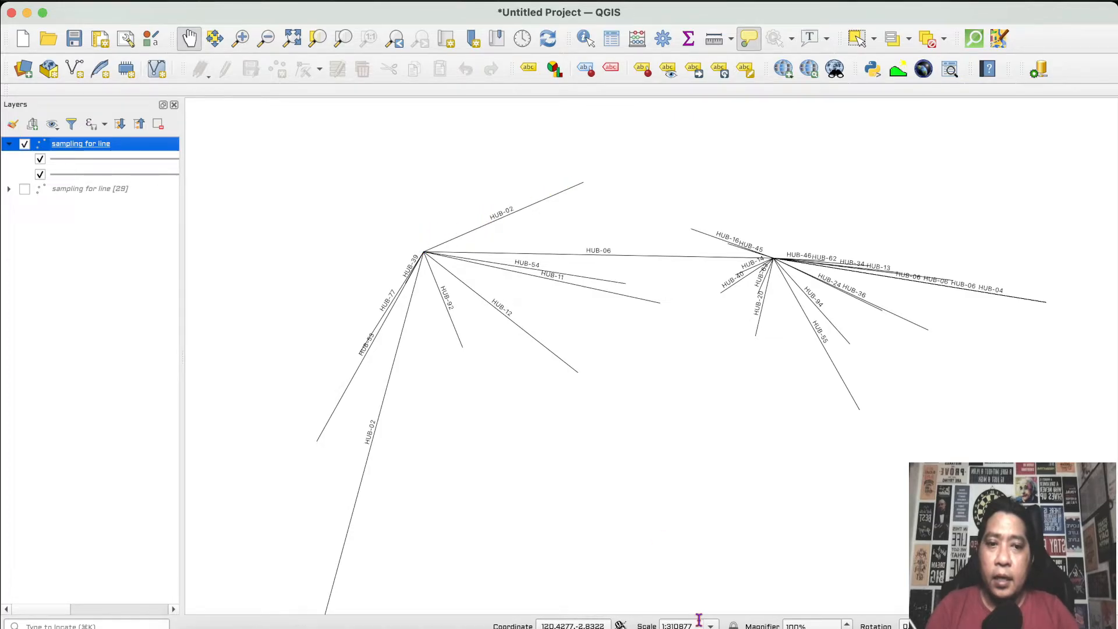
Step: Switch to Excel to check the ID and VALUE columns in sampling for line, and return to QGIS
click(618, 626)
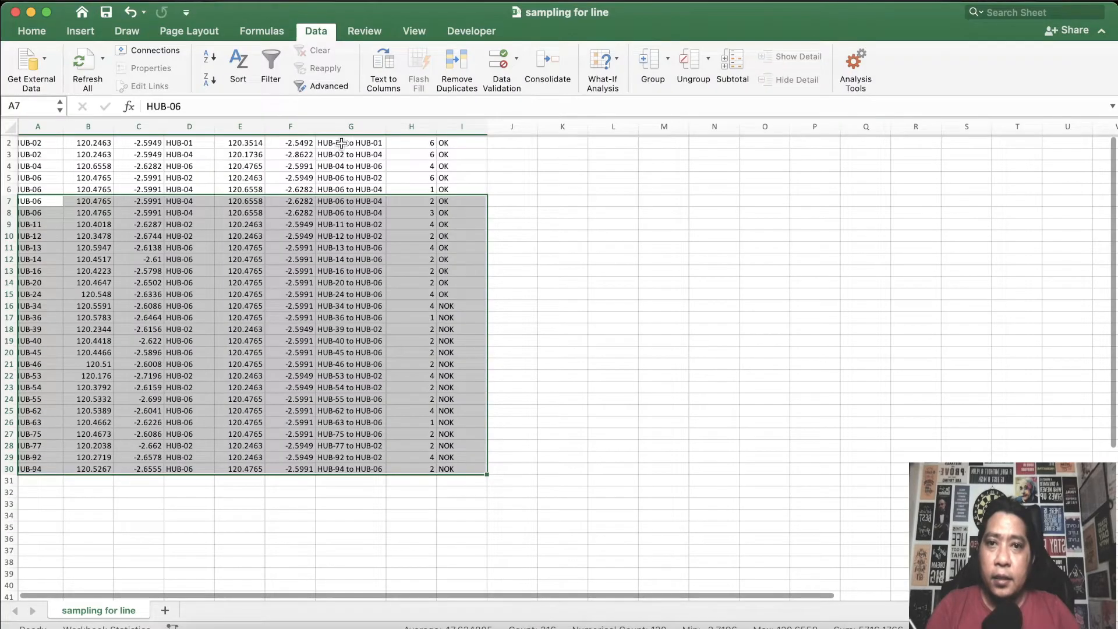
scroll(344, 166, up, 1)
drag(350, 165, 398, 153)
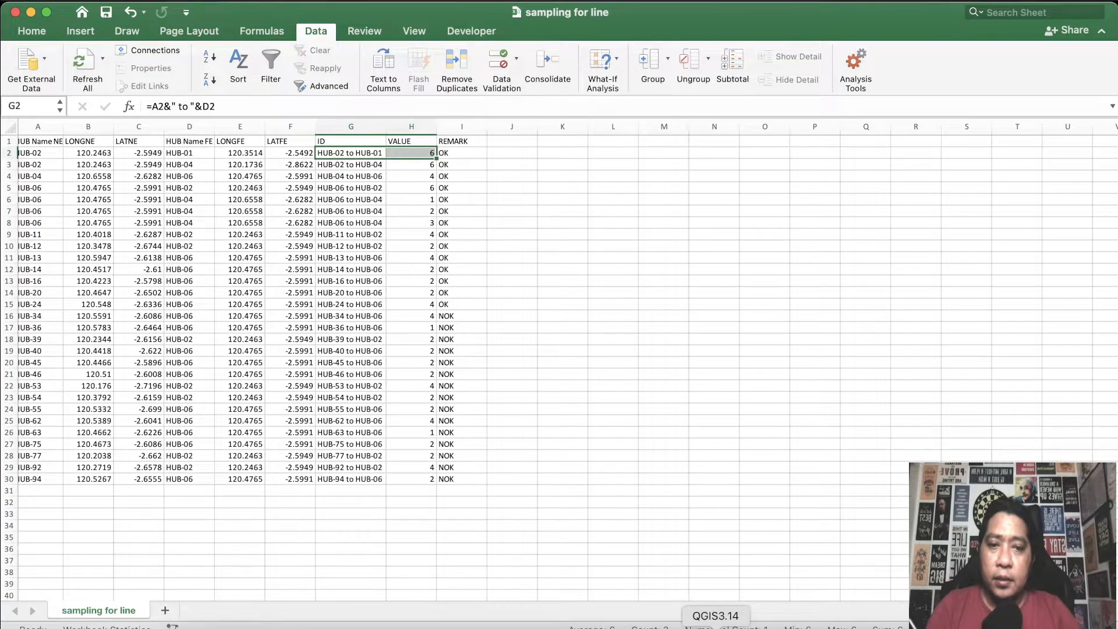
click(724, 626)
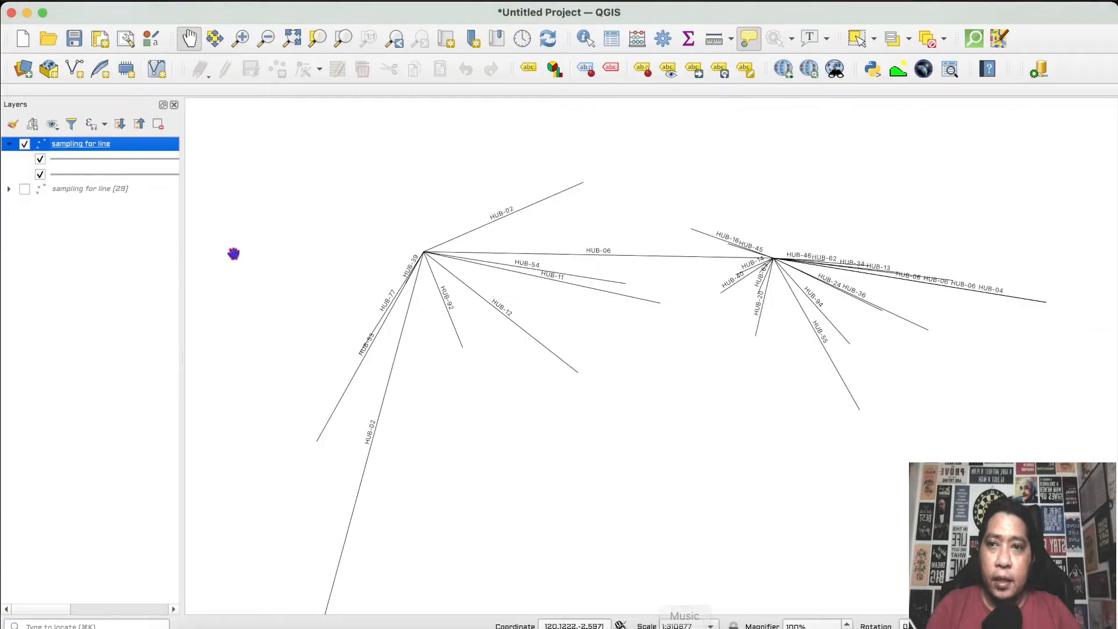
Step: Replace the label value expression of the sampling for line layer with the "ID" field
double_click(100, 146)
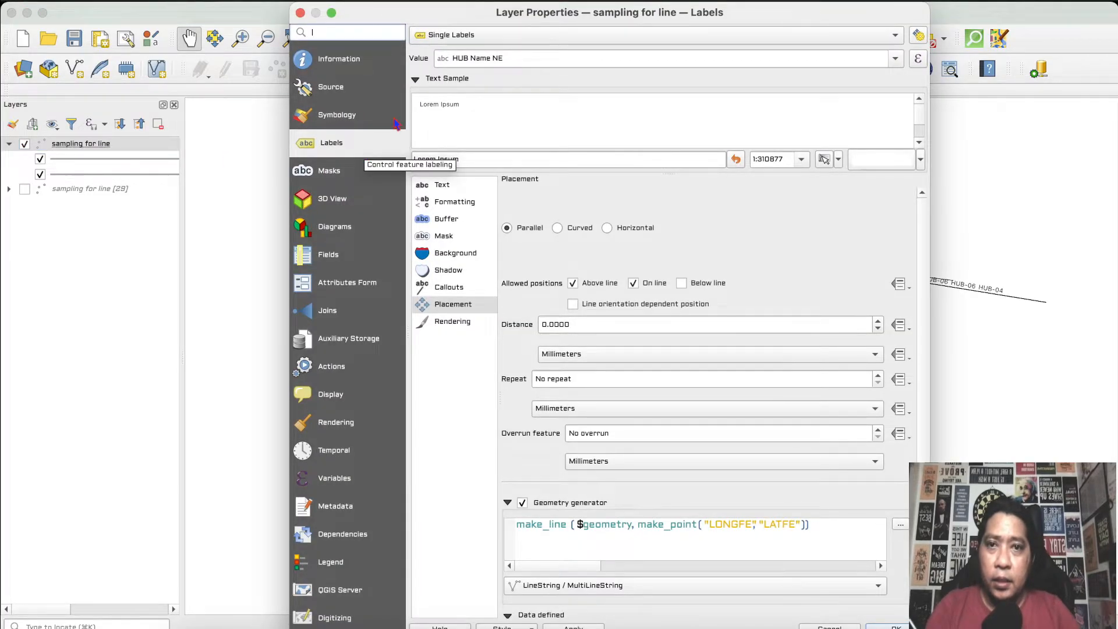
click(517, 58)
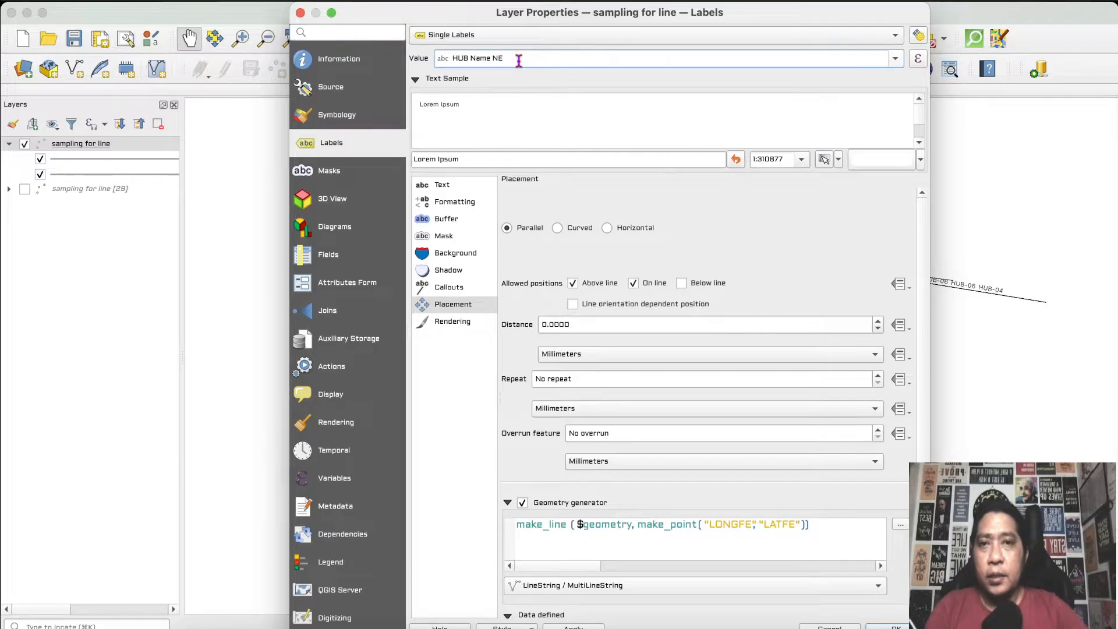
click(895, 61)
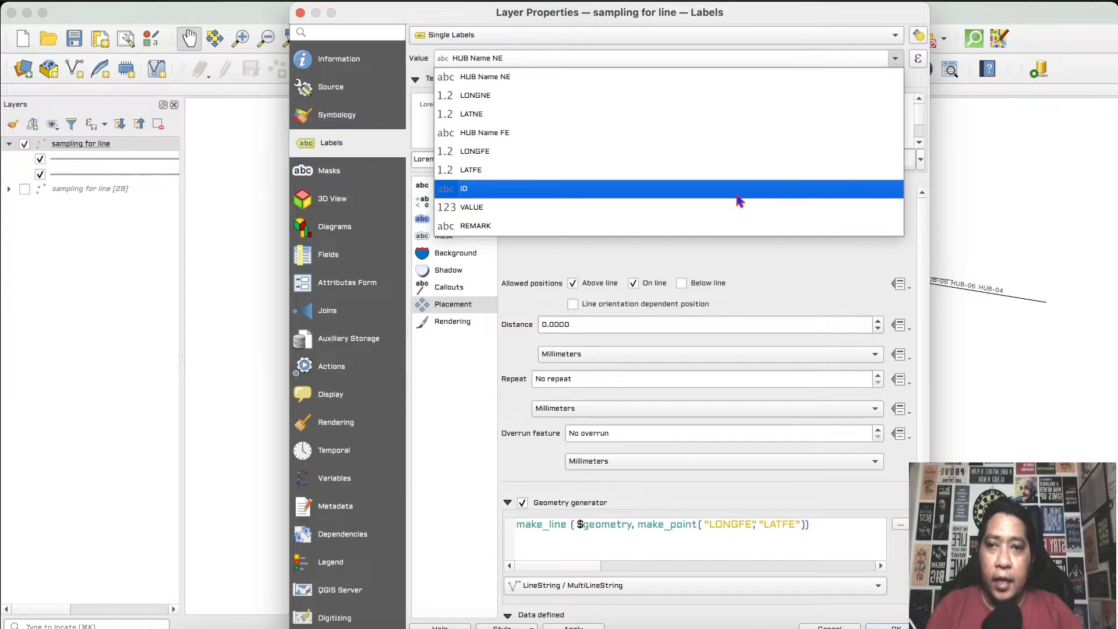
click(918, 60)
click(918, 60)
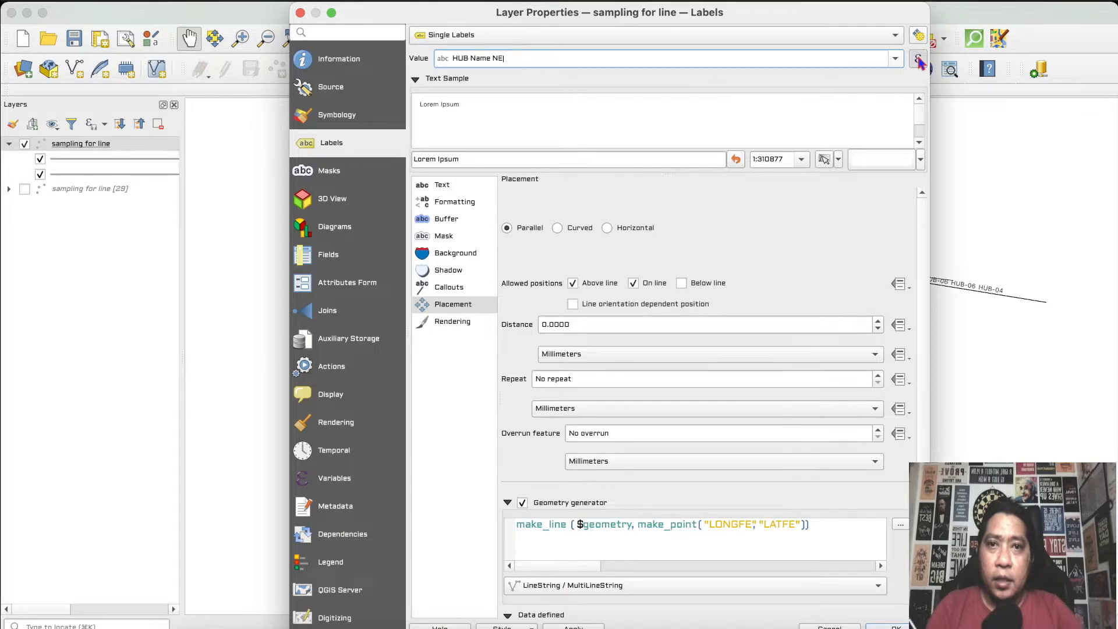
drag(573, 221, 445, 214)
key(BackSpace)
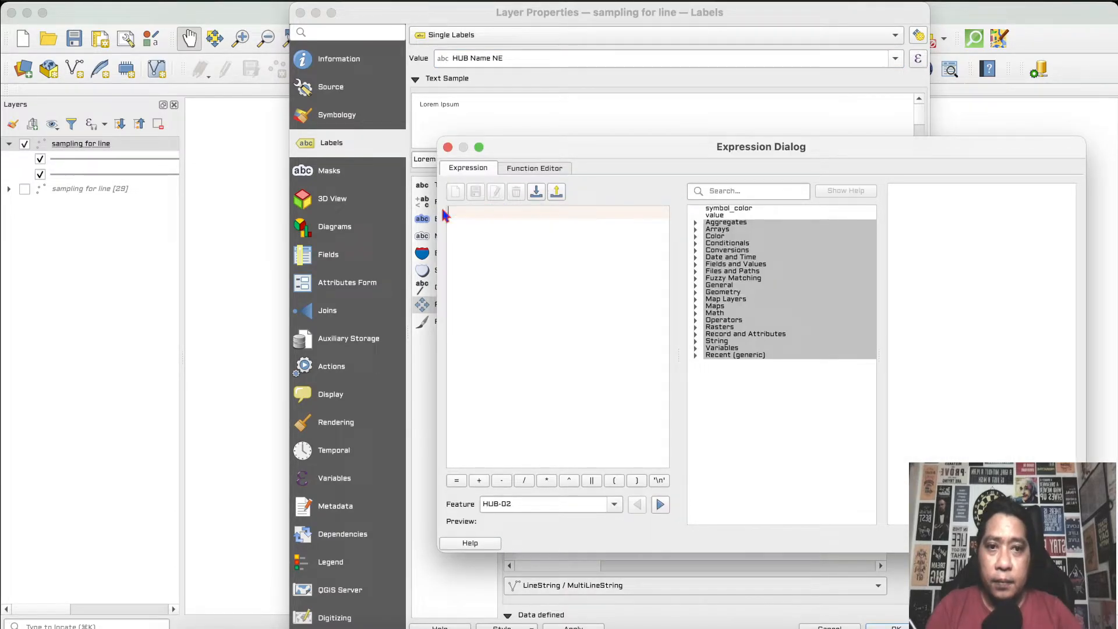
click(696, 266)
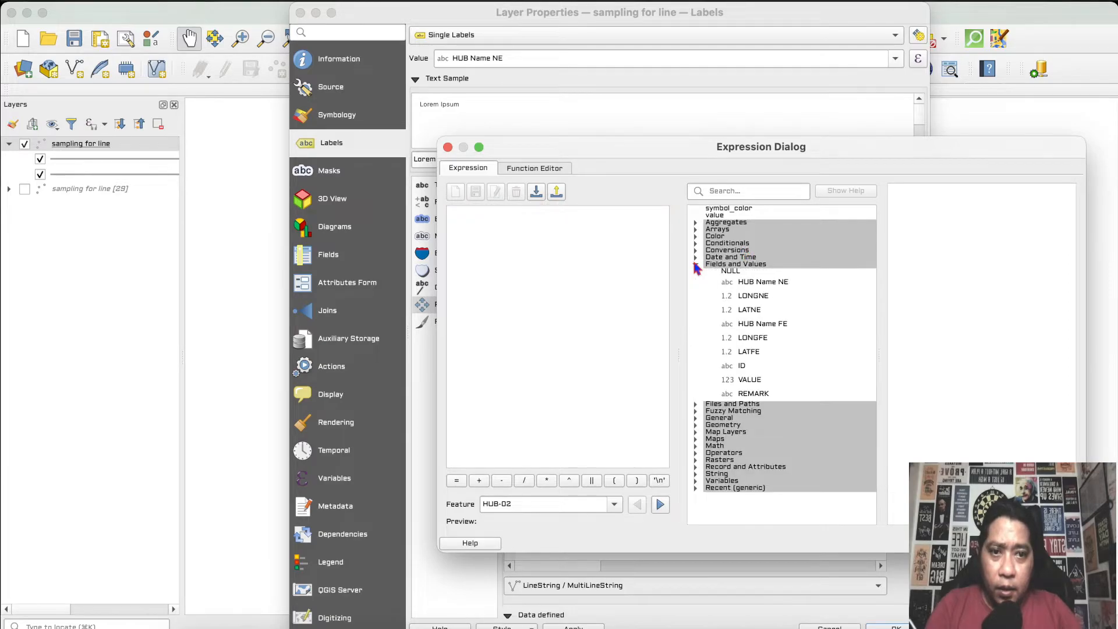
double_click(742, 366)
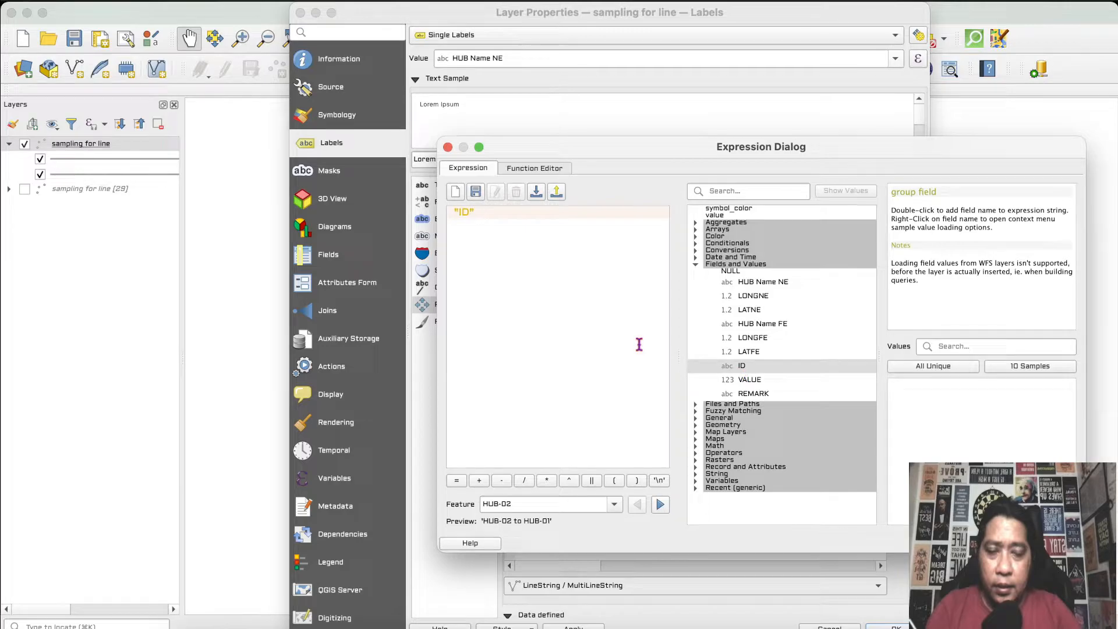
Step: Append the concatenated separator || ' = ' after "ID" in the label expression
click(592, 481)
click(591, 481)
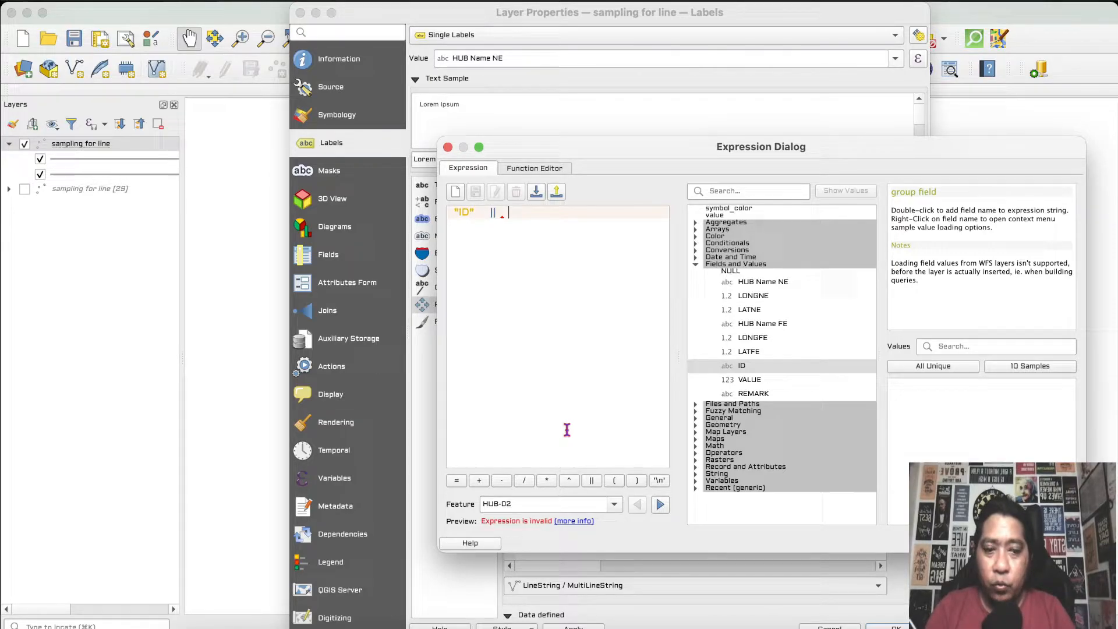
text(")
key(BackSpace)
key(BackSpace)
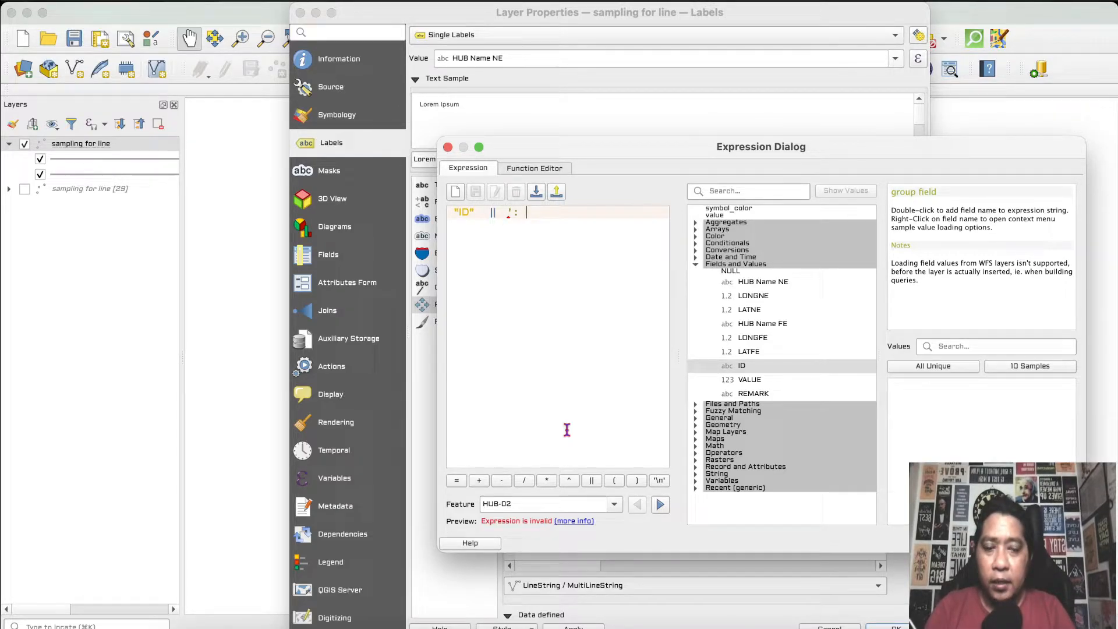
text(' :)
key(BackSpace)
key(BackSpace)
text(= )
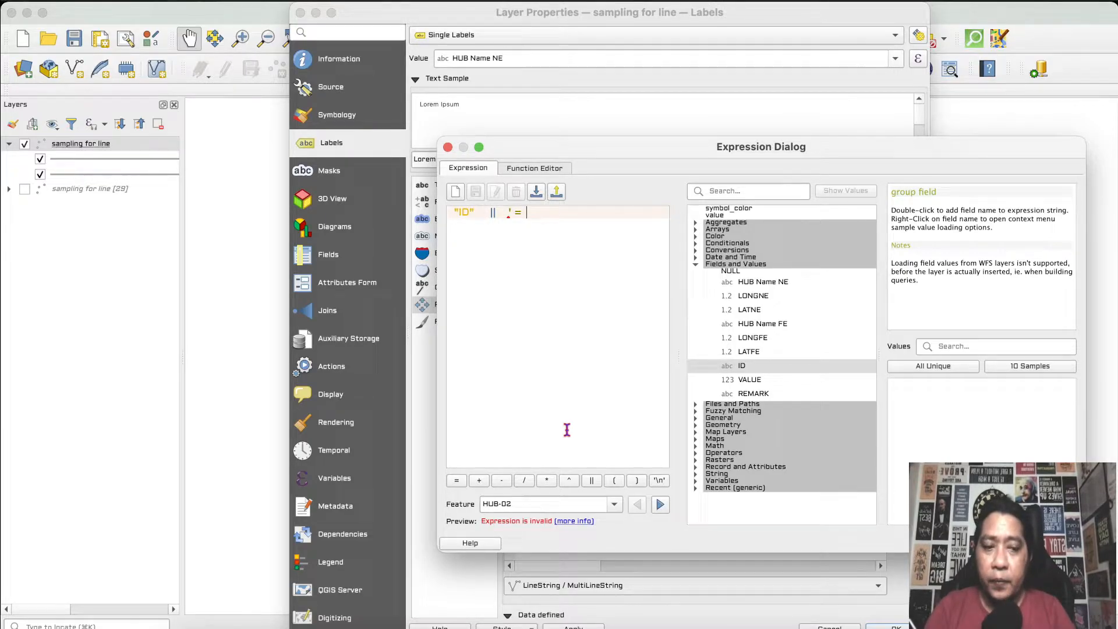
text(' )
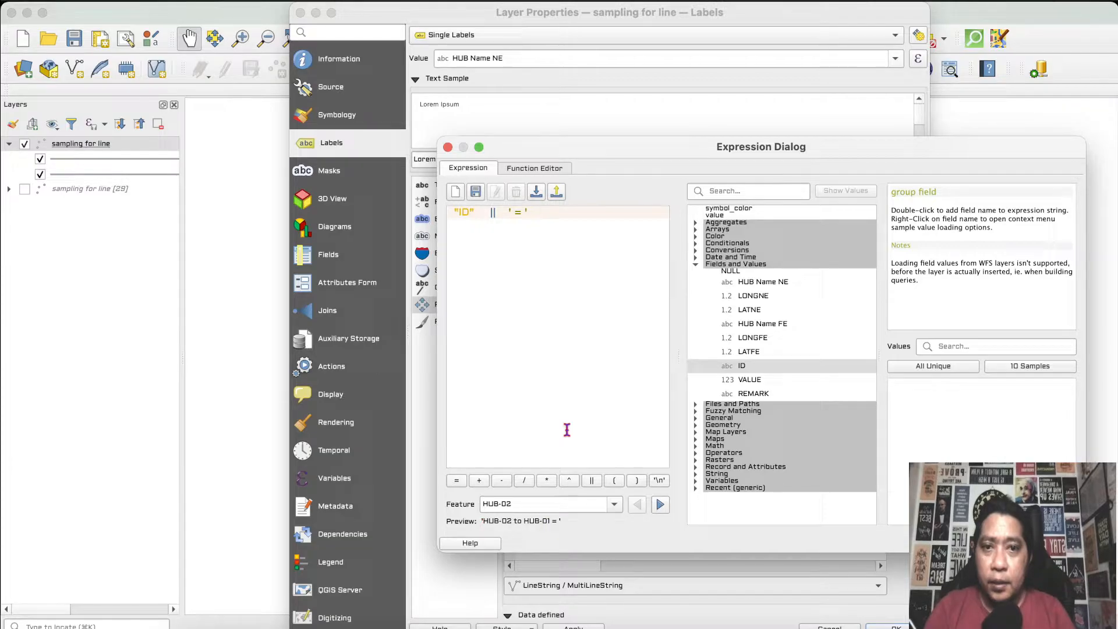
Step: Complete the label expression with || "VALUE", and accept the expression and the layer properties
text(||)
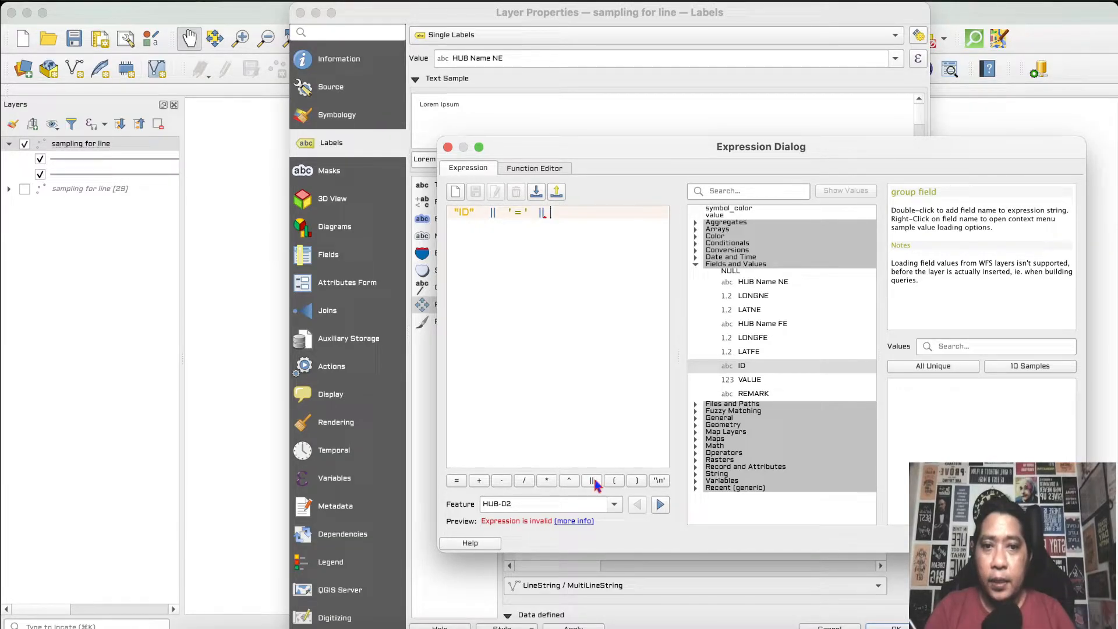
double_click(748, 379)
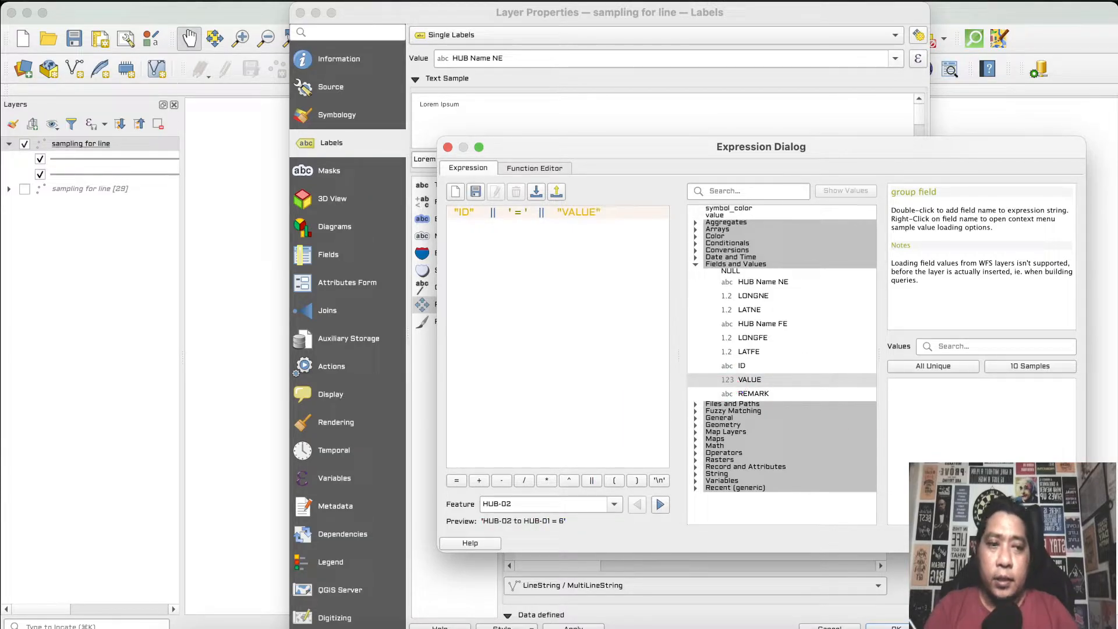
click(1052, 543)
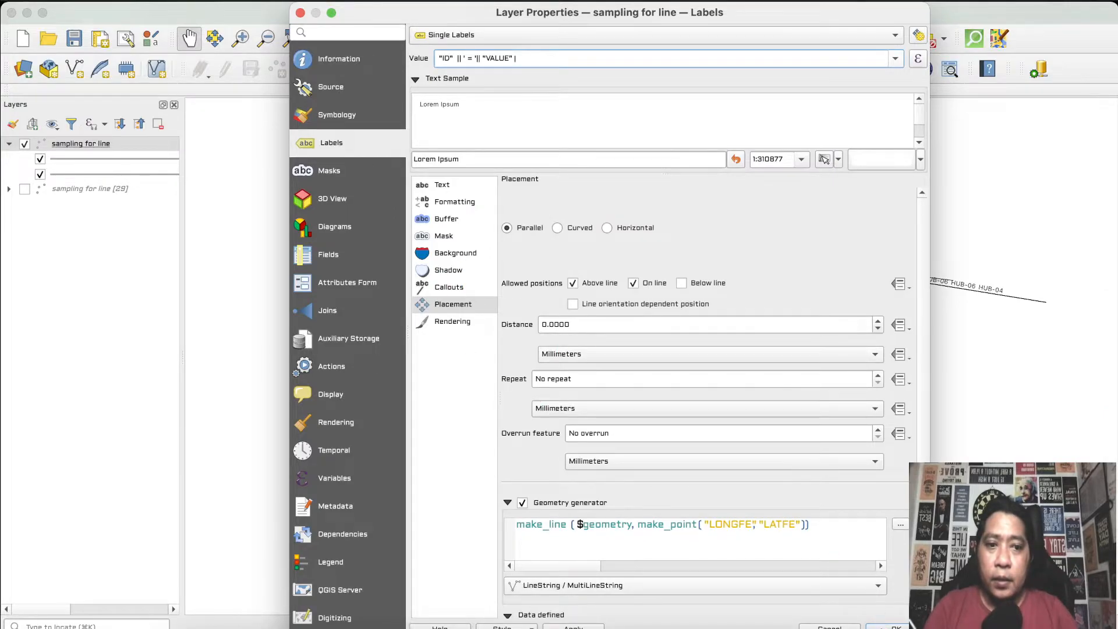
click(887, 626)
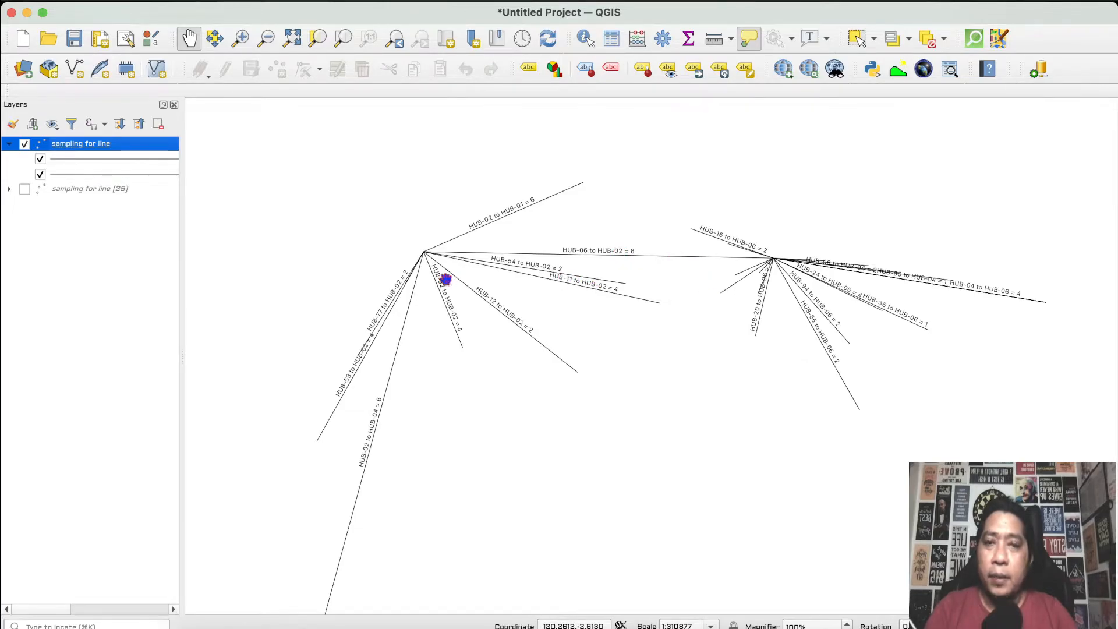
double_click(116, 145)
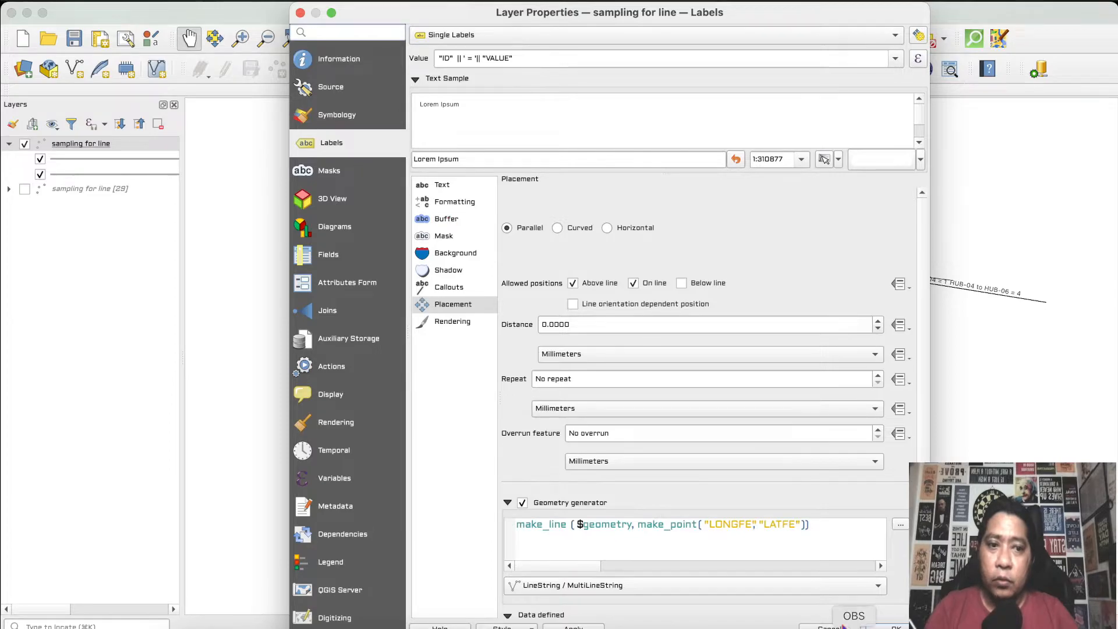
click(888, 626)
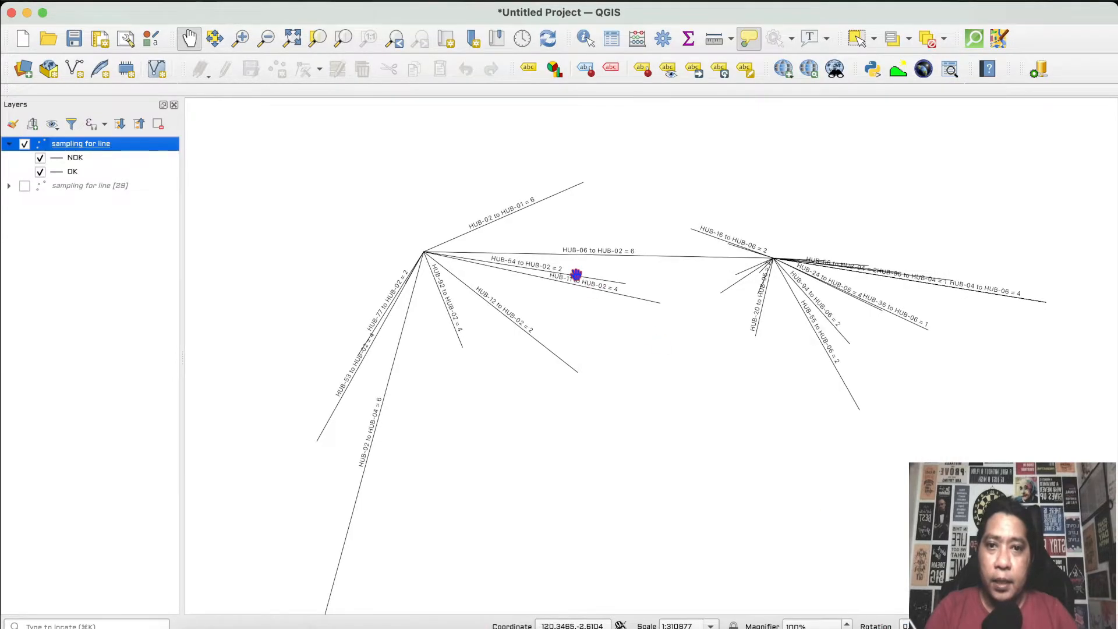
scroll(576, 274, up, 2)
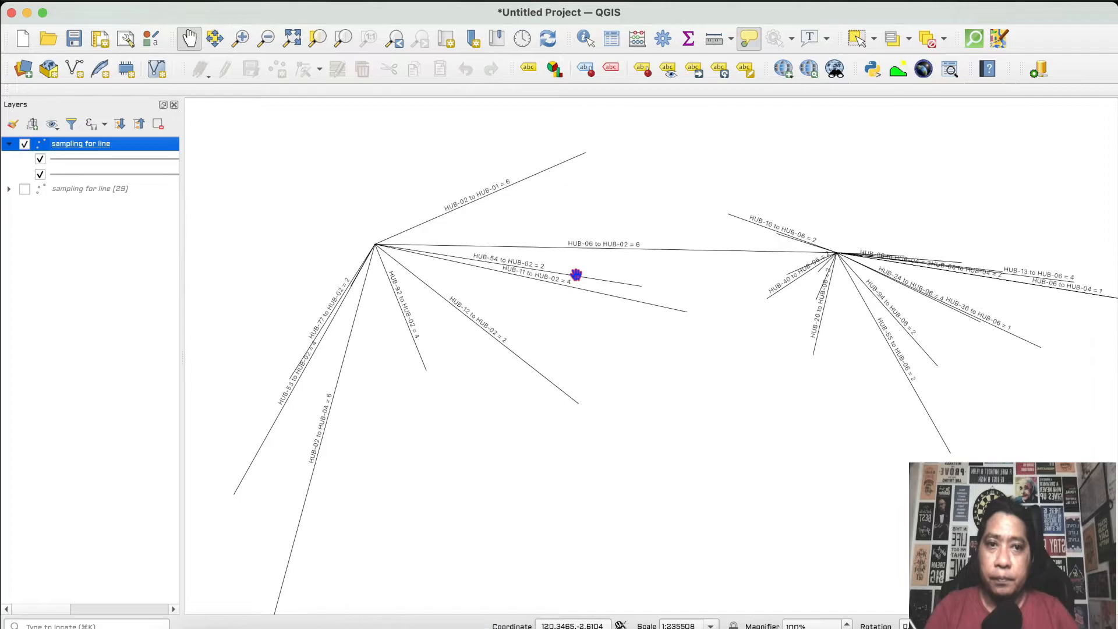
scroll(576, 274, down, 3)
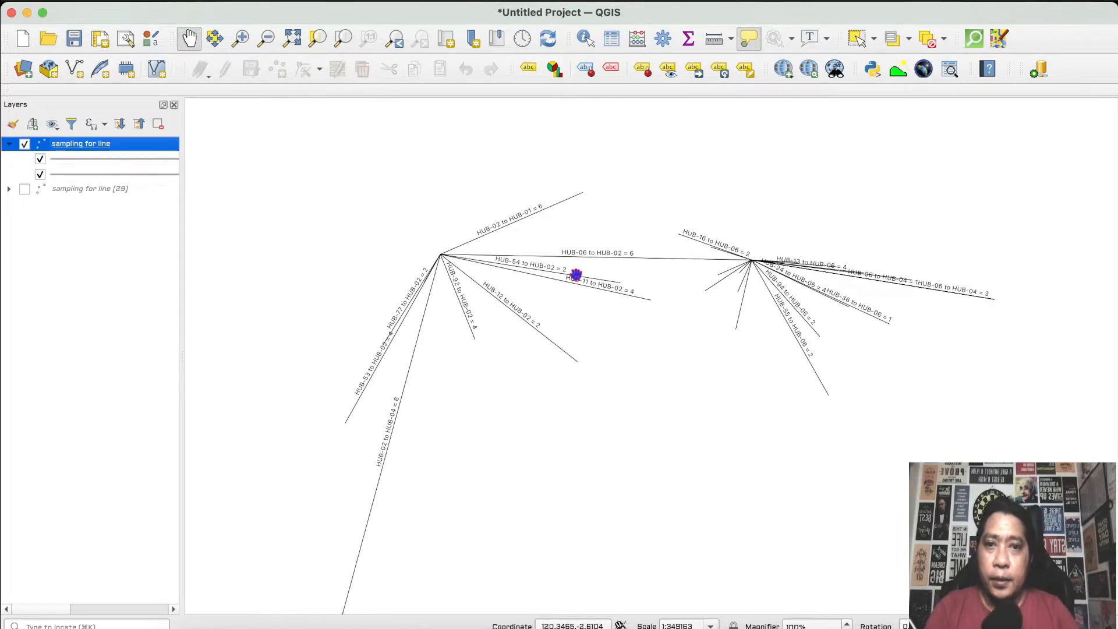
Step: Color the simple line inside the OK category's geometry generator symbol green and accept the symbol settings
double_click(113, 146)
click(344, 117)
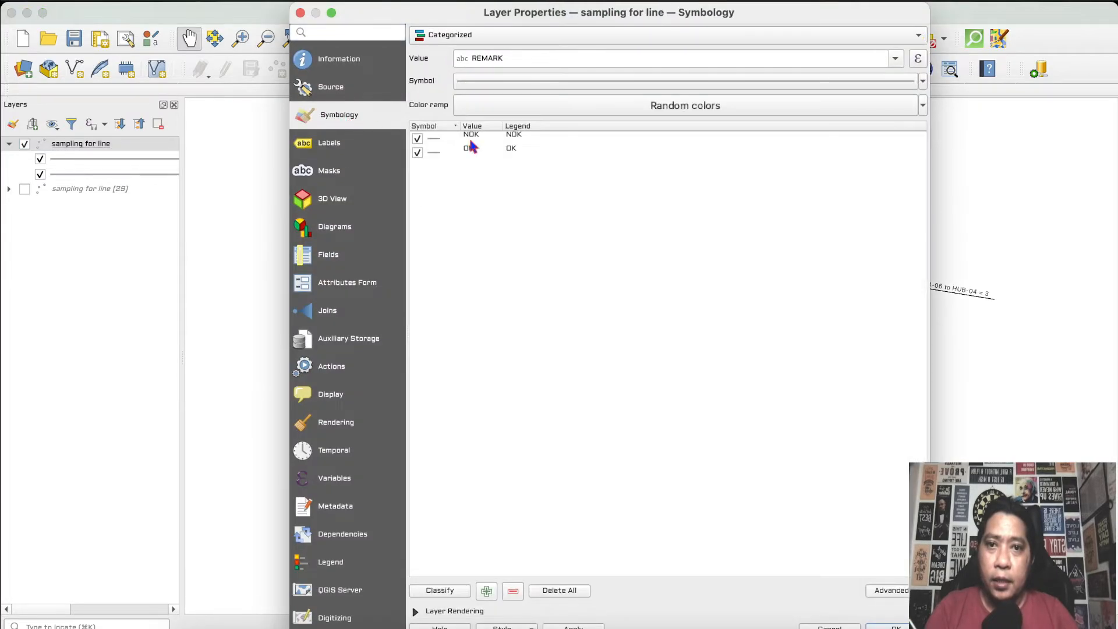
double_click(444, 149)
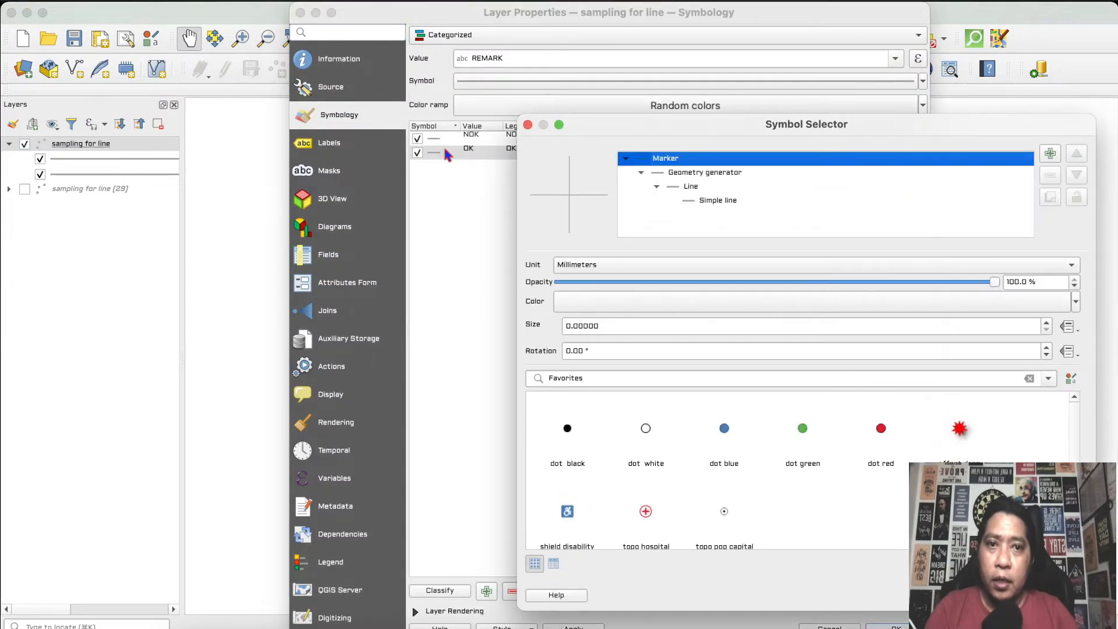
click(716, 200)
click(1040, 294)
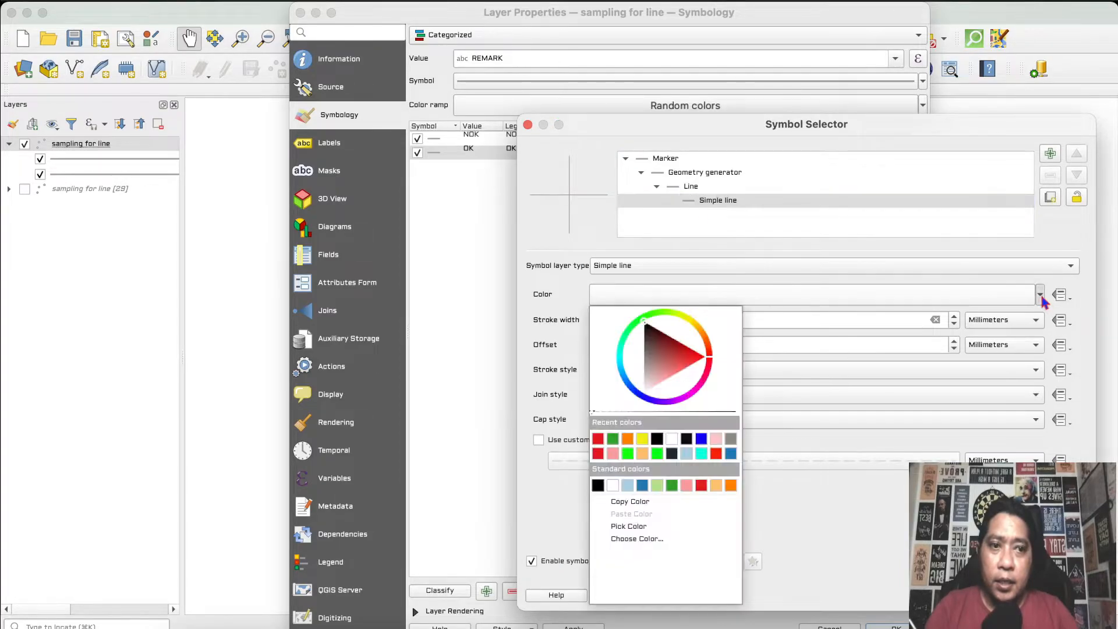
click(612, 439)
click(1048, 595)
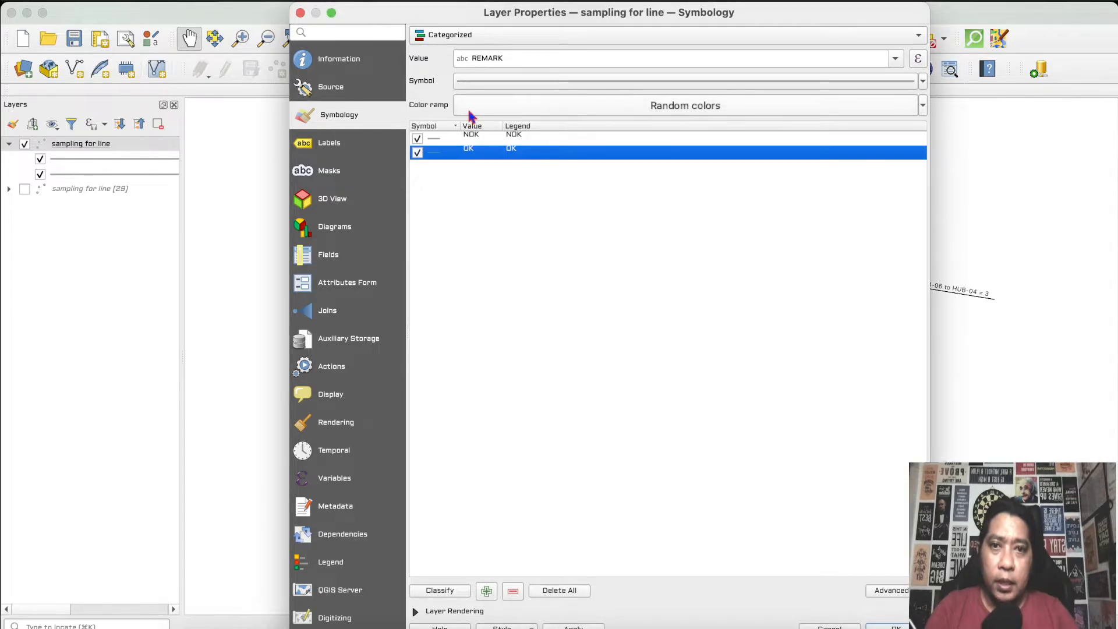
Step: Color the simple line of the NOK category's symbol red, and accept the symbol settings and the layer properties
double_click(456, 135)
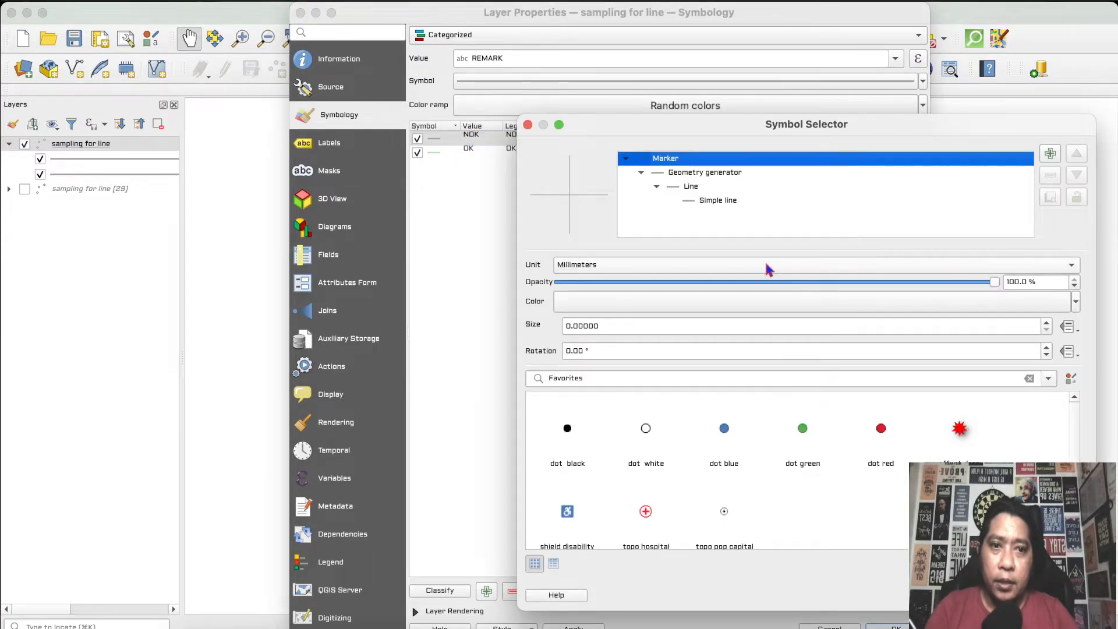
click(715, 201)
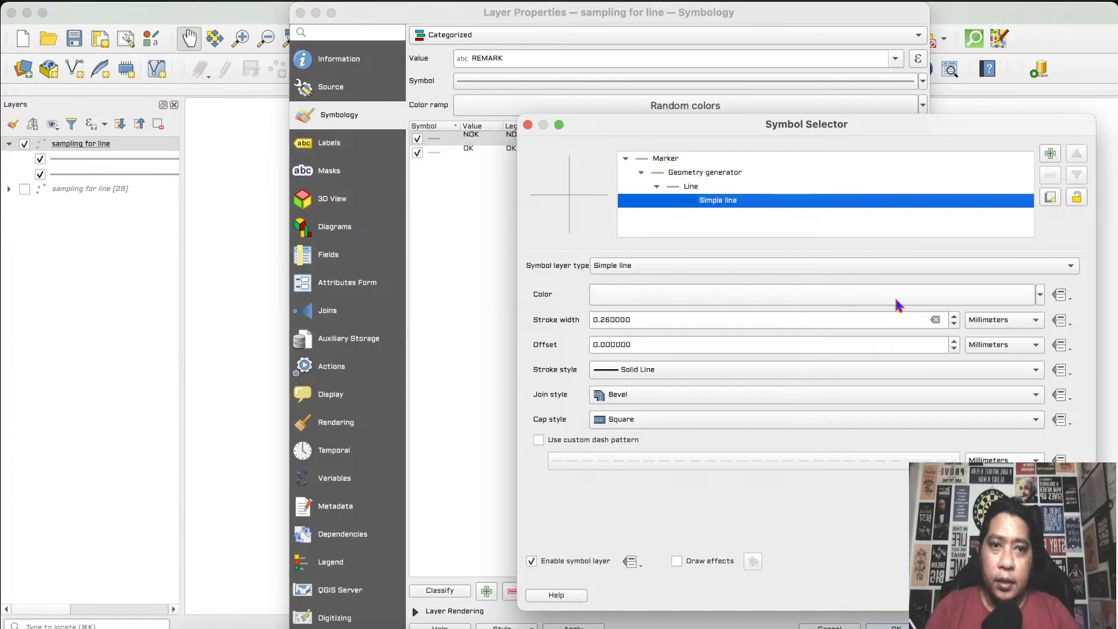
click(1040, 295)
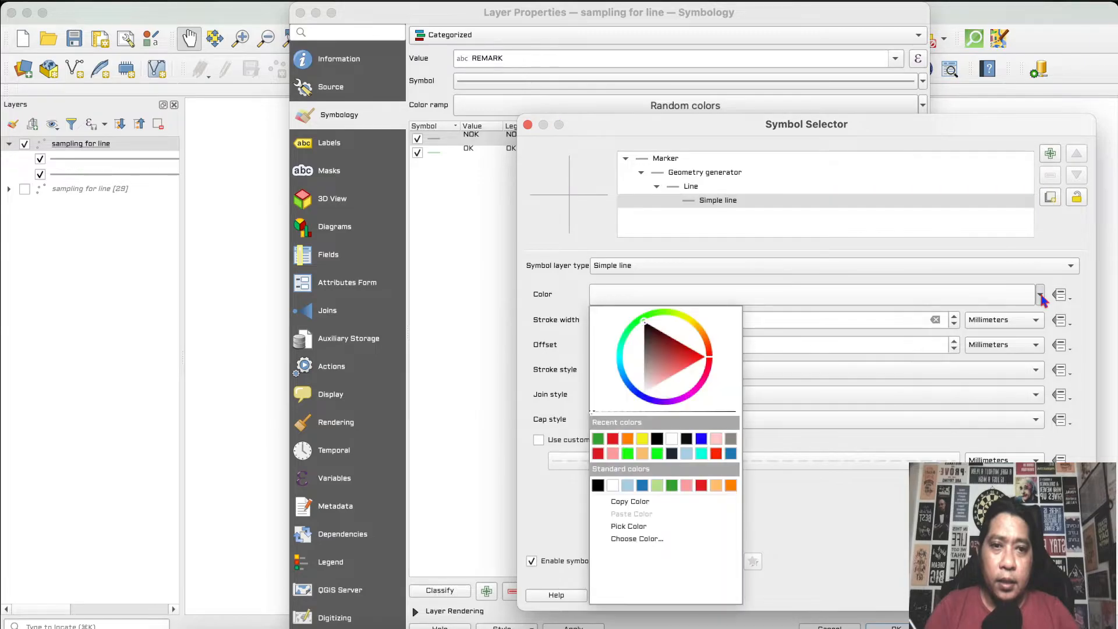
click(613, 438)
click(1056, 595)
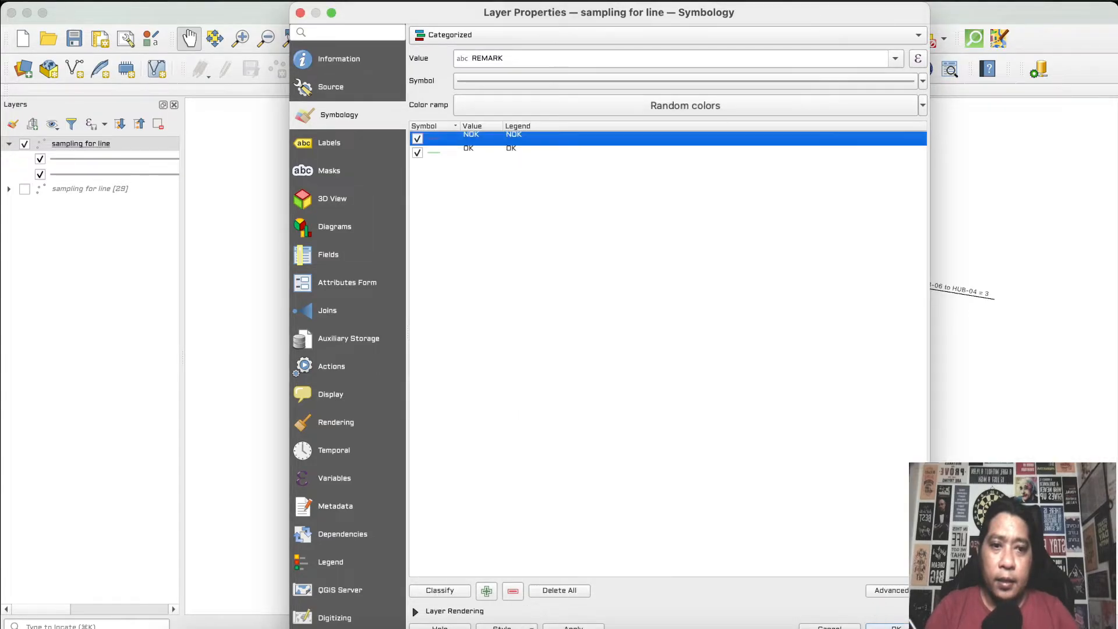
click(884, 627)
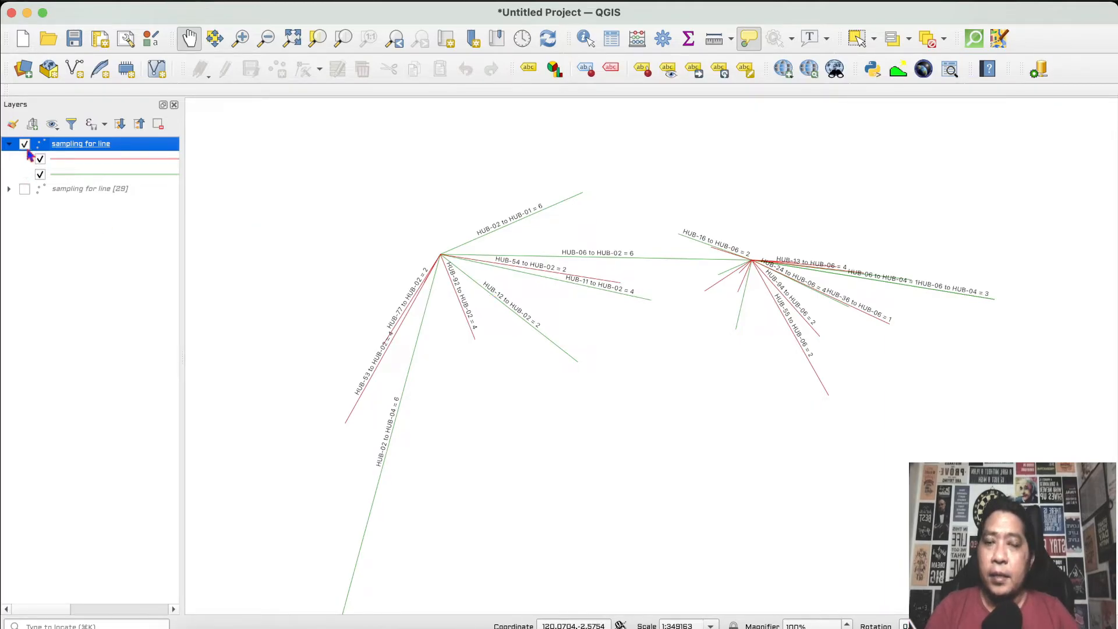
drag(180, 187, 159, 187)
drag(394, 248, 369, 225)
scroll(443, 277, up, 2)
scroll(443, 277, down, 6)
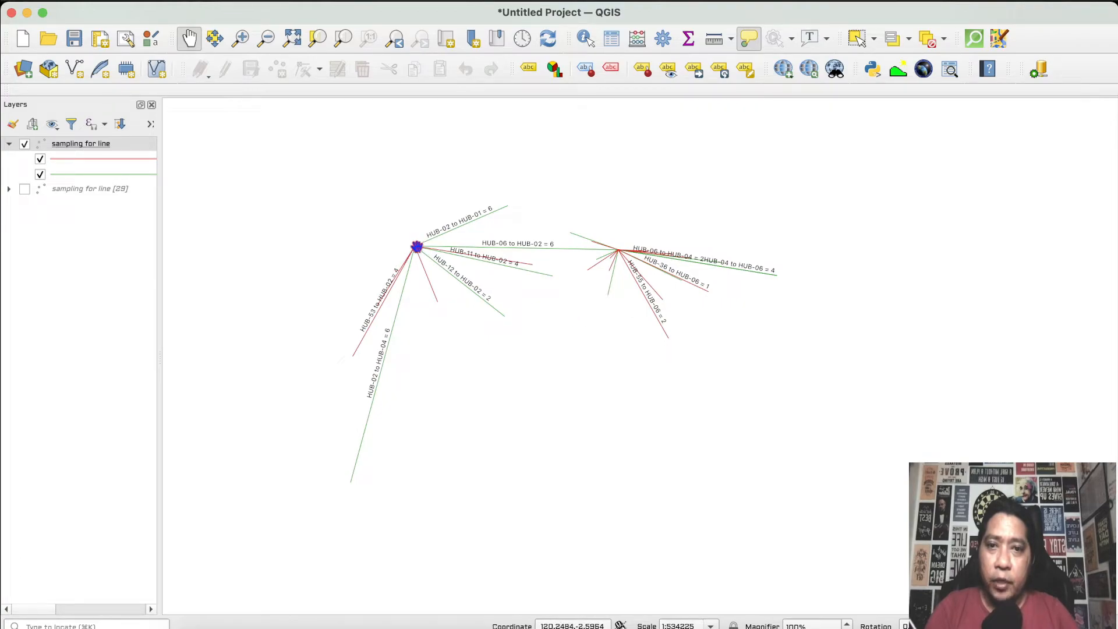
Step: Switch the sampling for line labels to Rule-based Labeling, review the existing unfiltered rule, and accept the layer properties
click(101, 146)
double_click(100, 147)
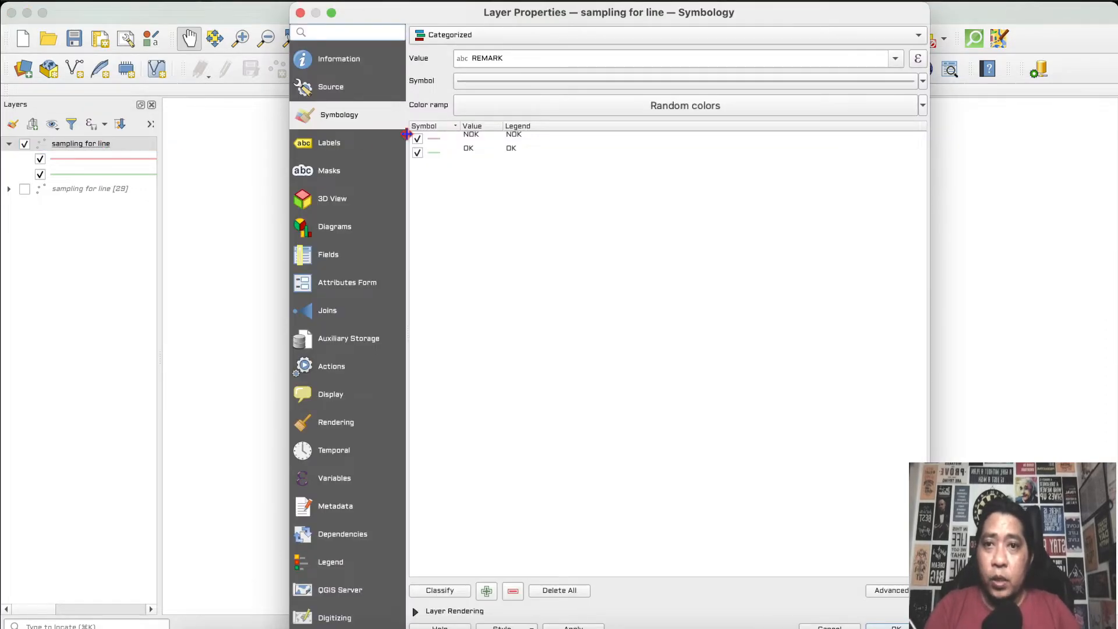
click(361, 140)
click(474, 35)
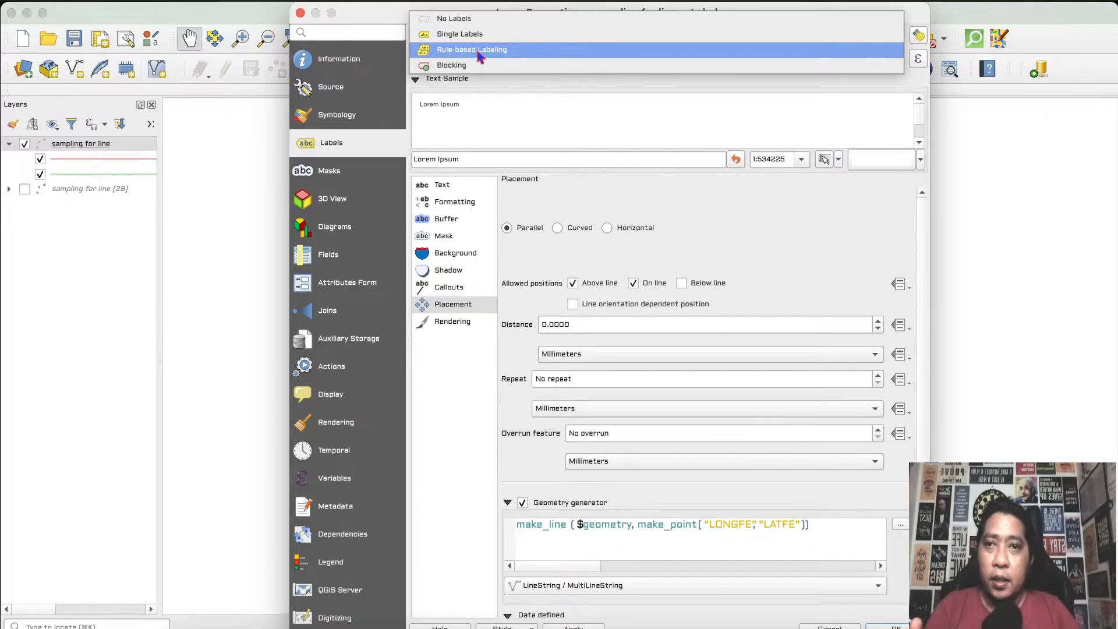
click(478, 51)
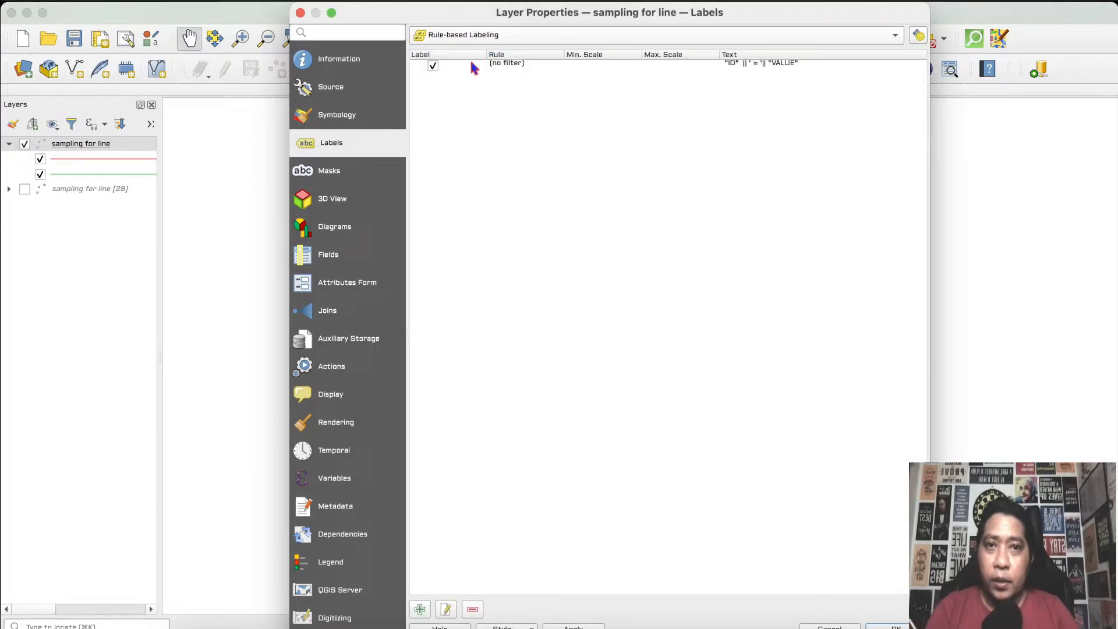
click(469, 65)
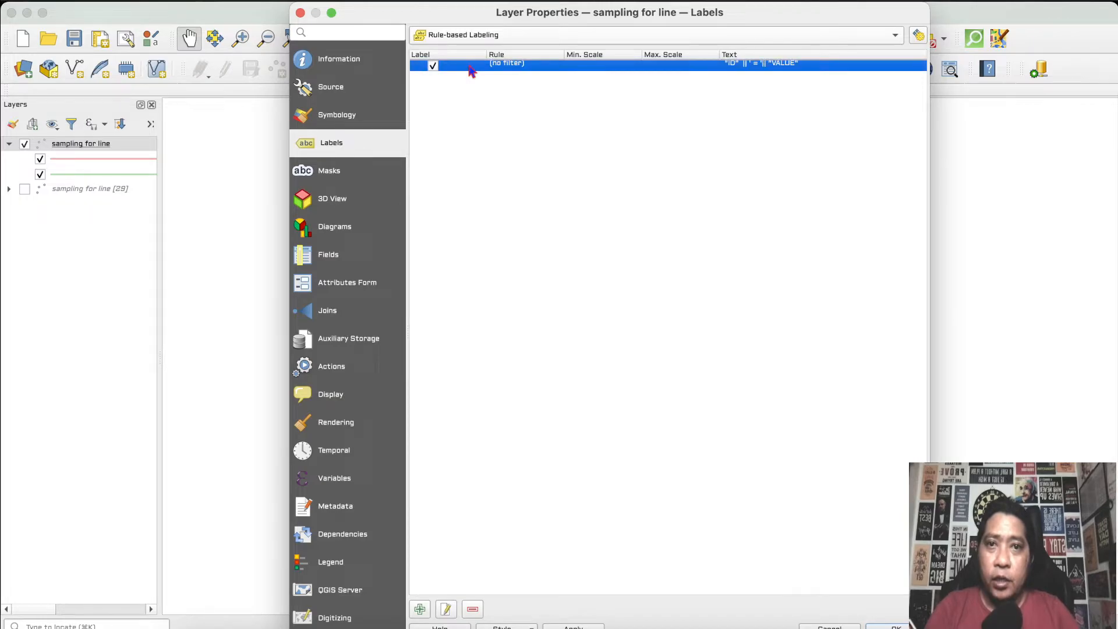
double_click(472, 66)
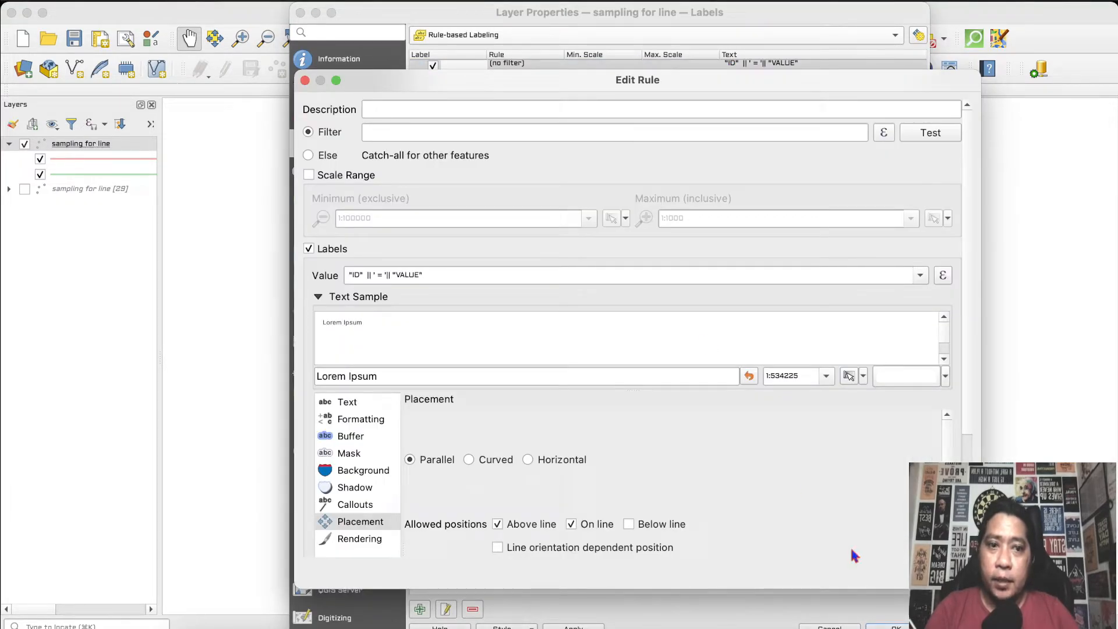
click(942, 573)
click(882, 626)
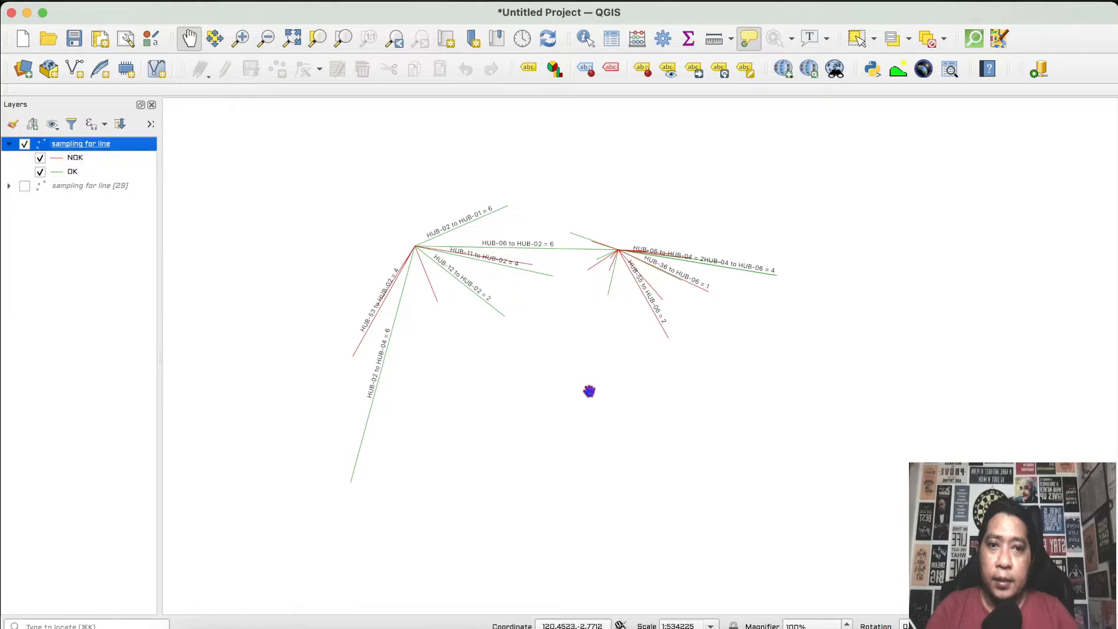
Step: Add a label rule described as hub ne to the sampling for line layer, with HUB Name NE as its value
double_click(71, 145)
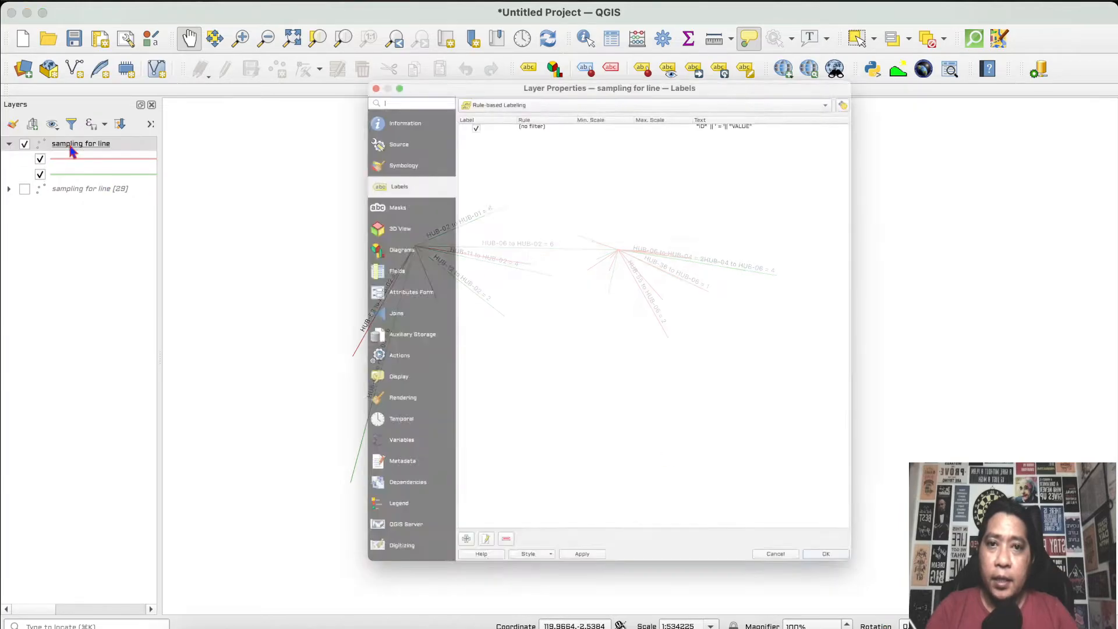
click(494, 68)
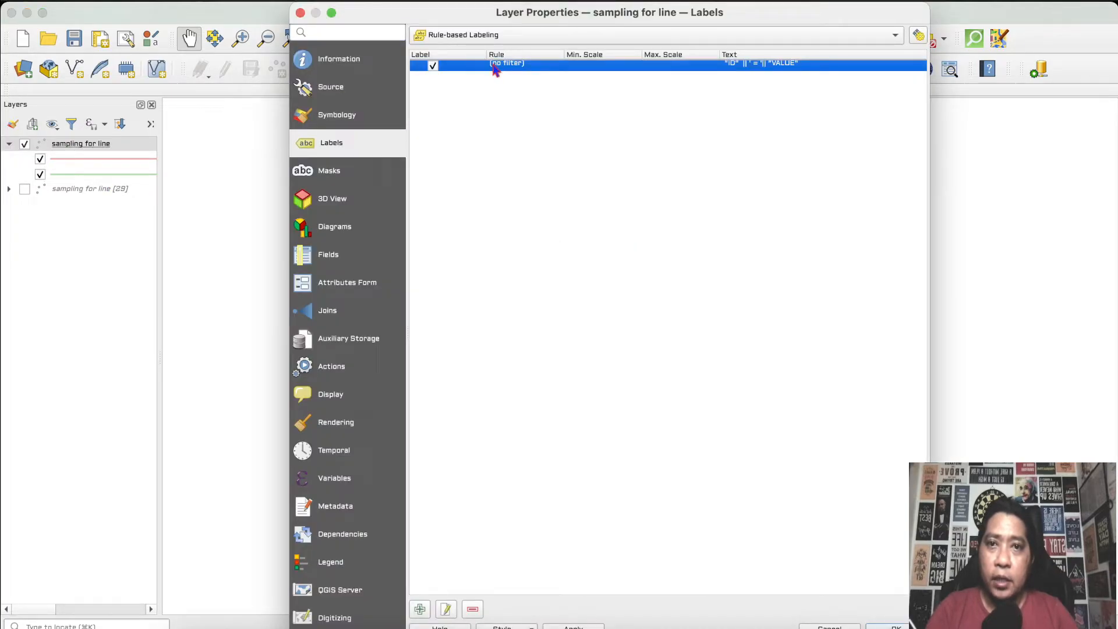
click(420, 609)
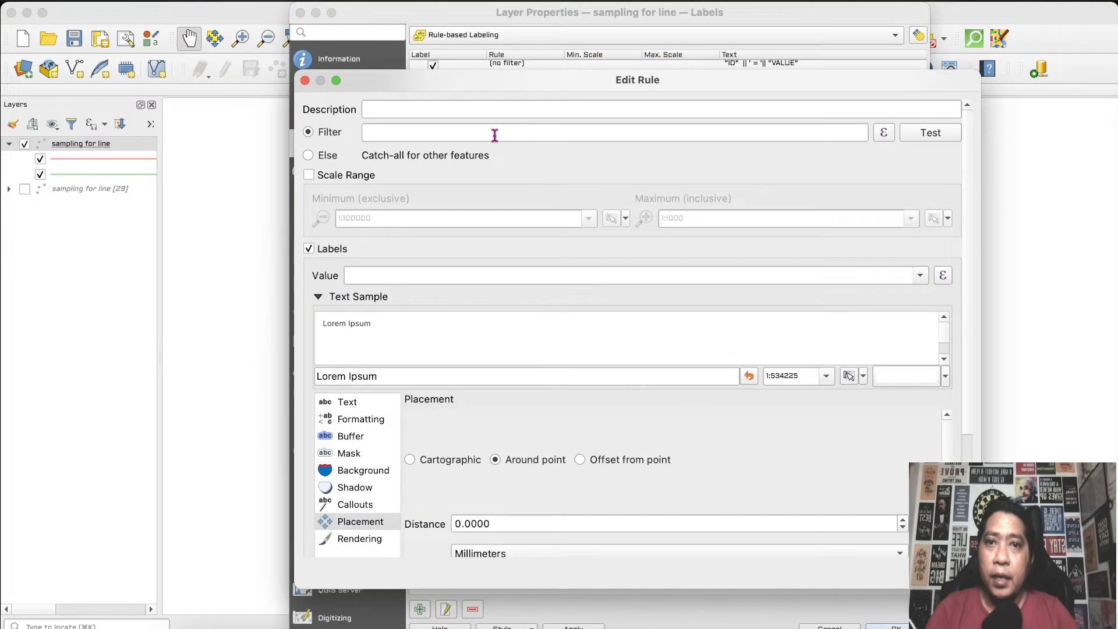
click(469, 112)
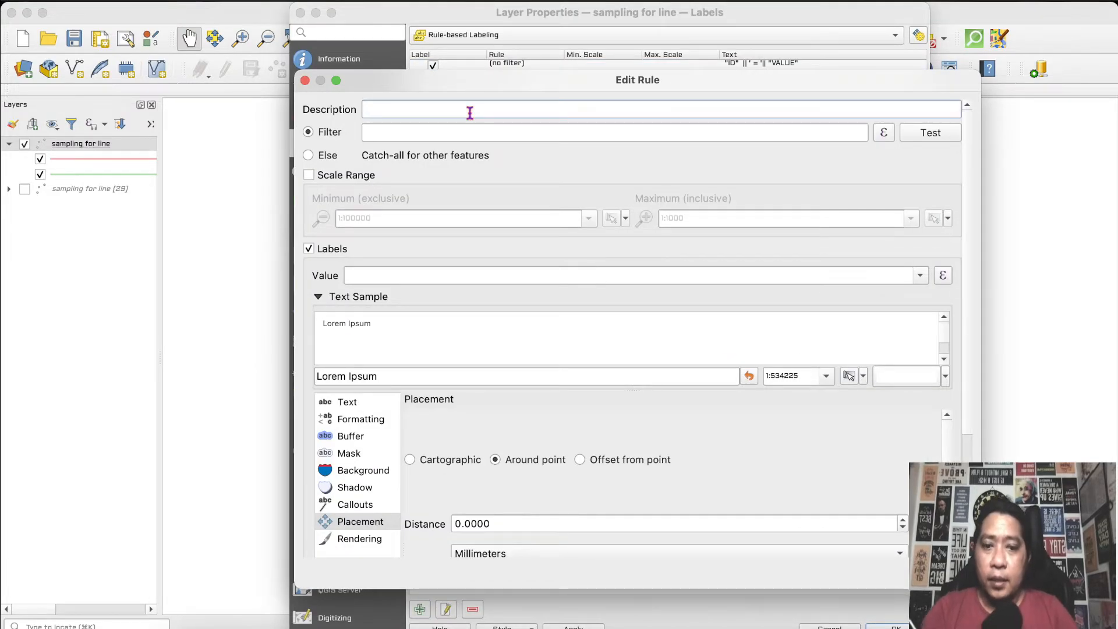
text(hub ne)
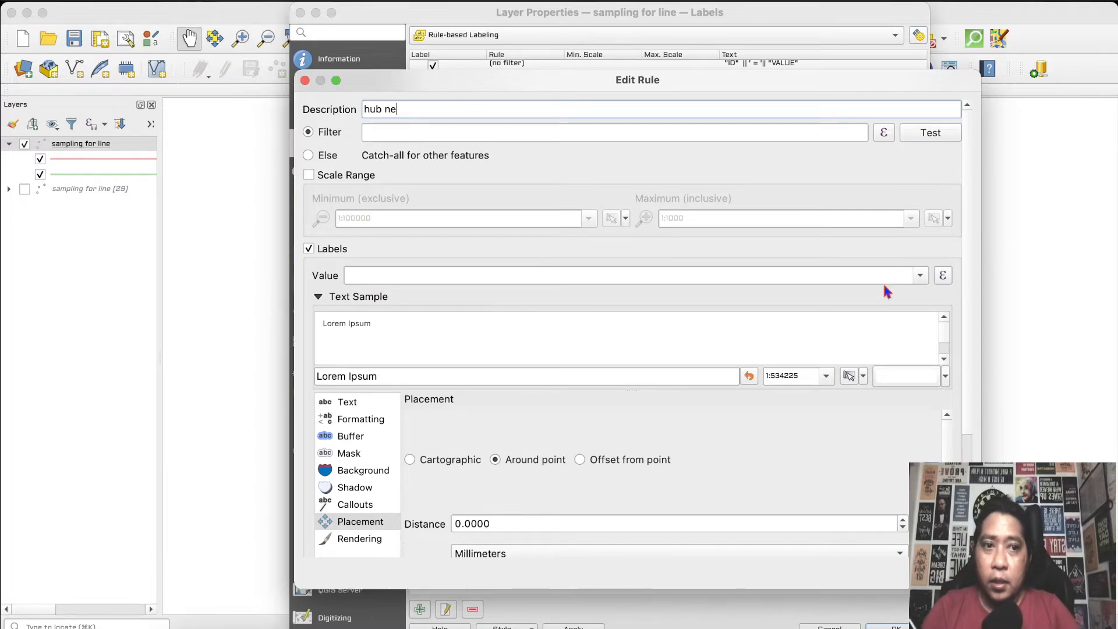
click(920, 275)
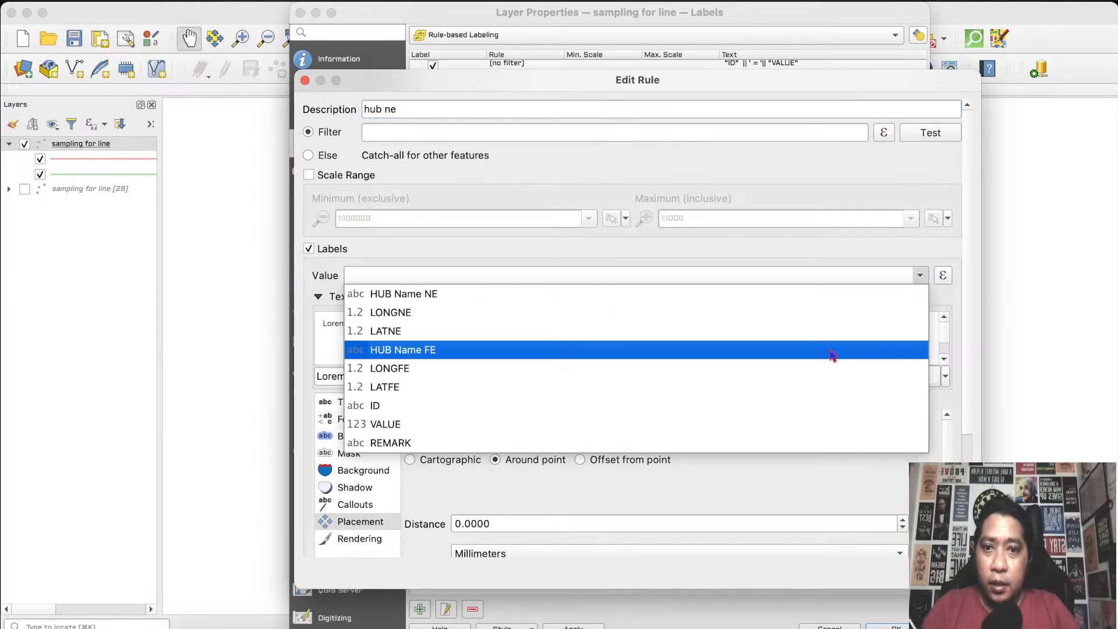
click(833, 300)
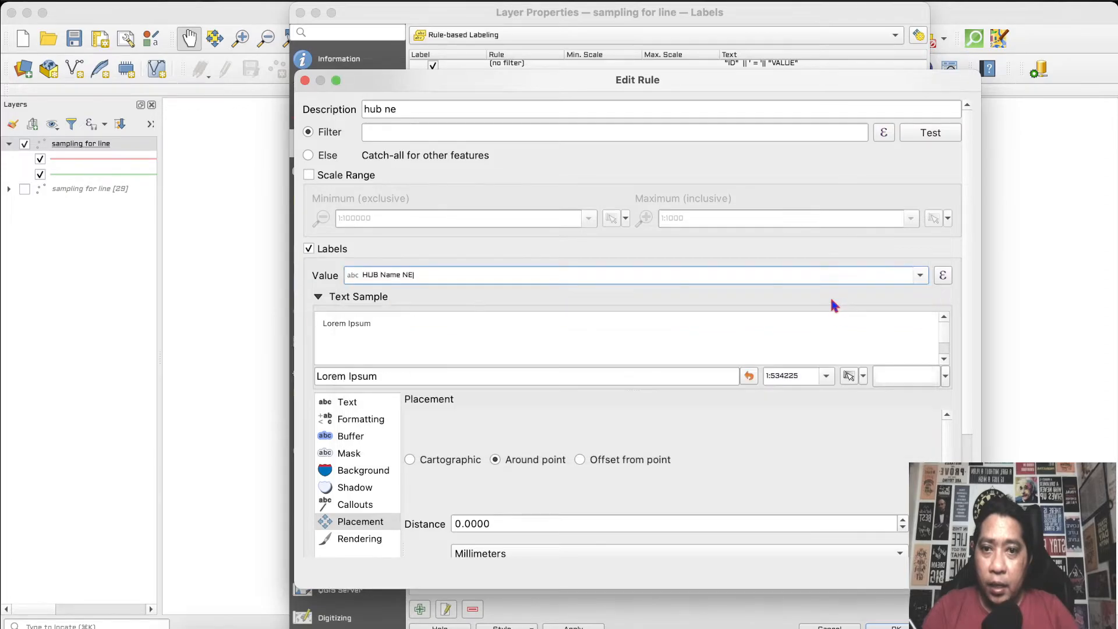
Step: Color the hub ne rule's label text red, and accept the rule and the layer properties
click(347, 403)
click(904, 550)
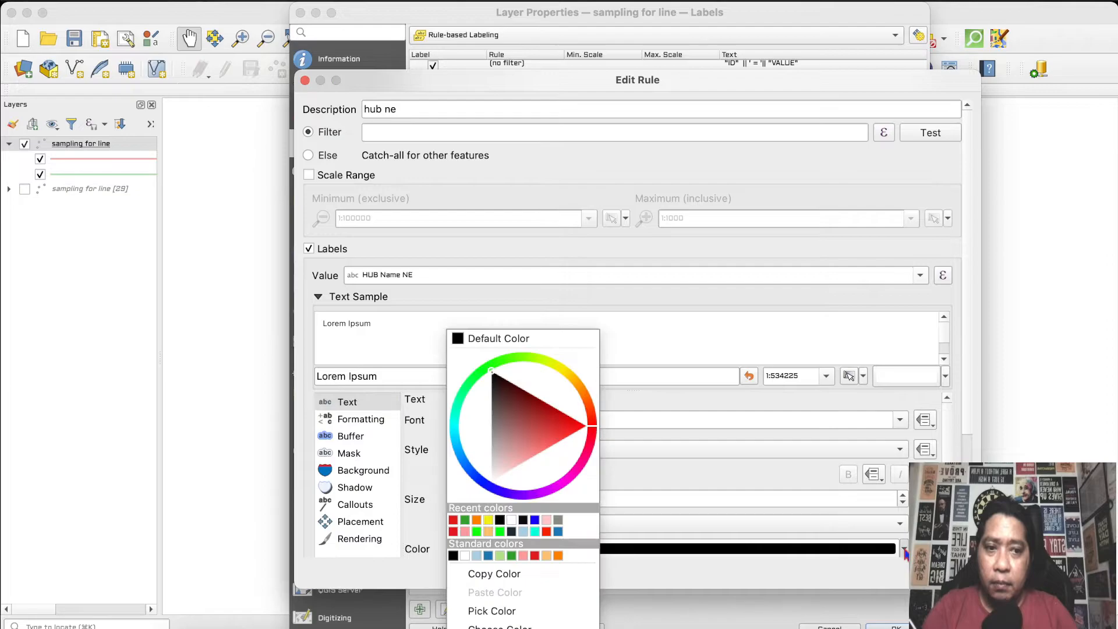
click(454, 520)
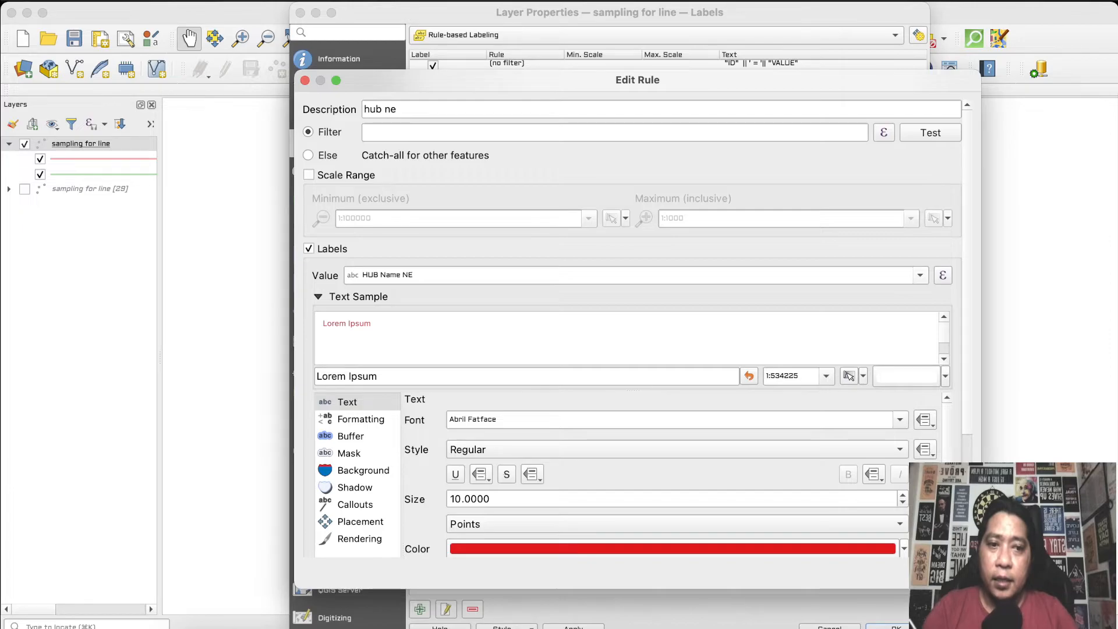
click(943, 573)
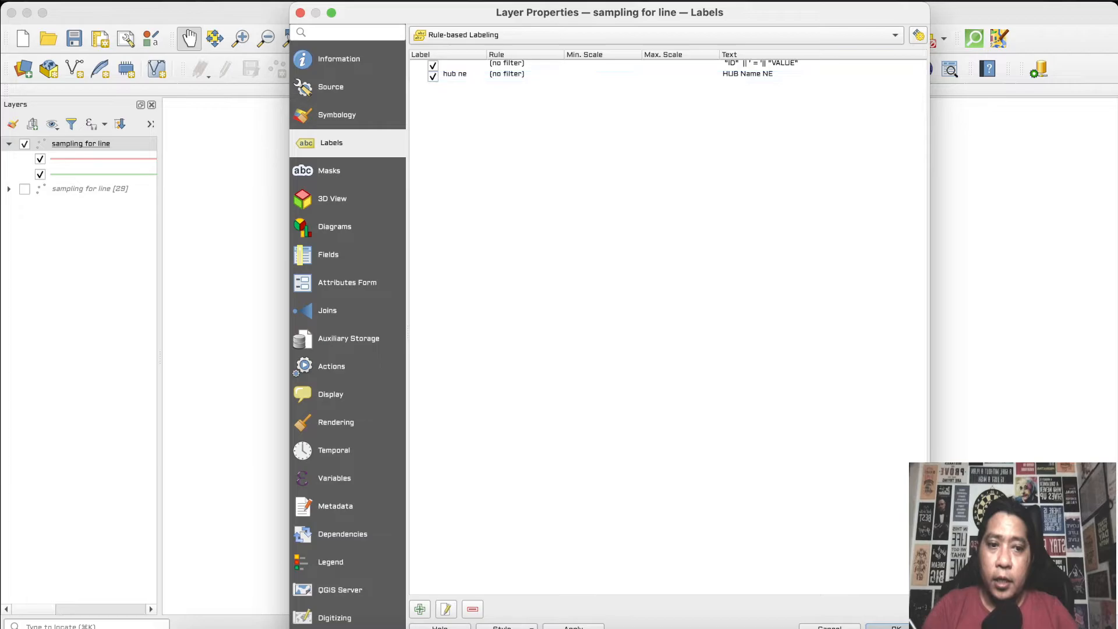
click(890, 626)
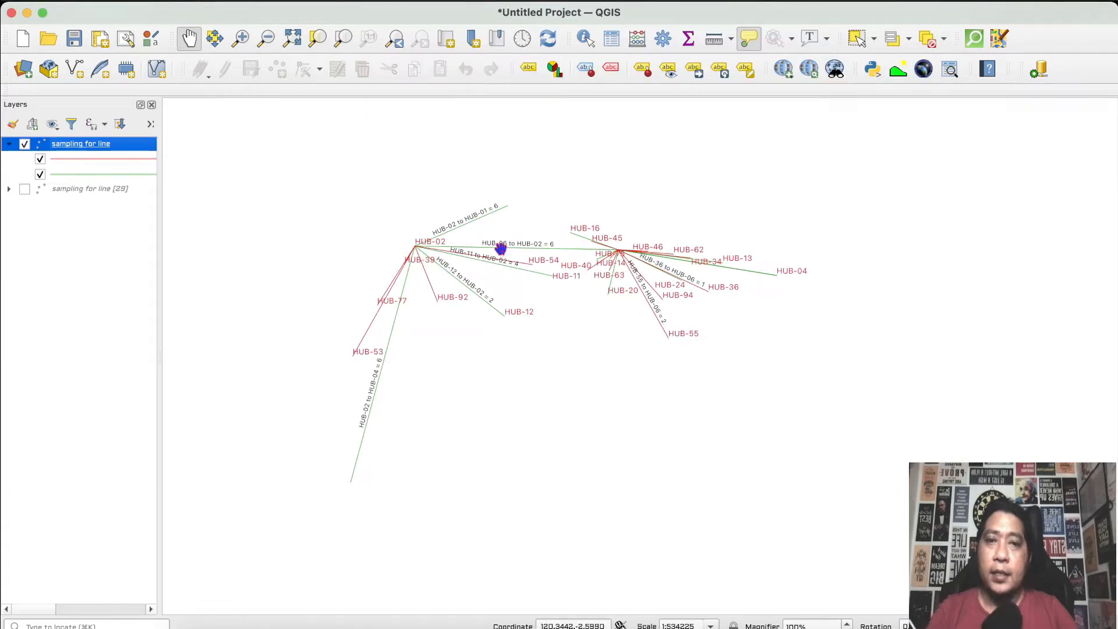
Step: Reopen the hub ne label rule and enable a text buffer with a size of 0.4 mm
double_click(114, 146)
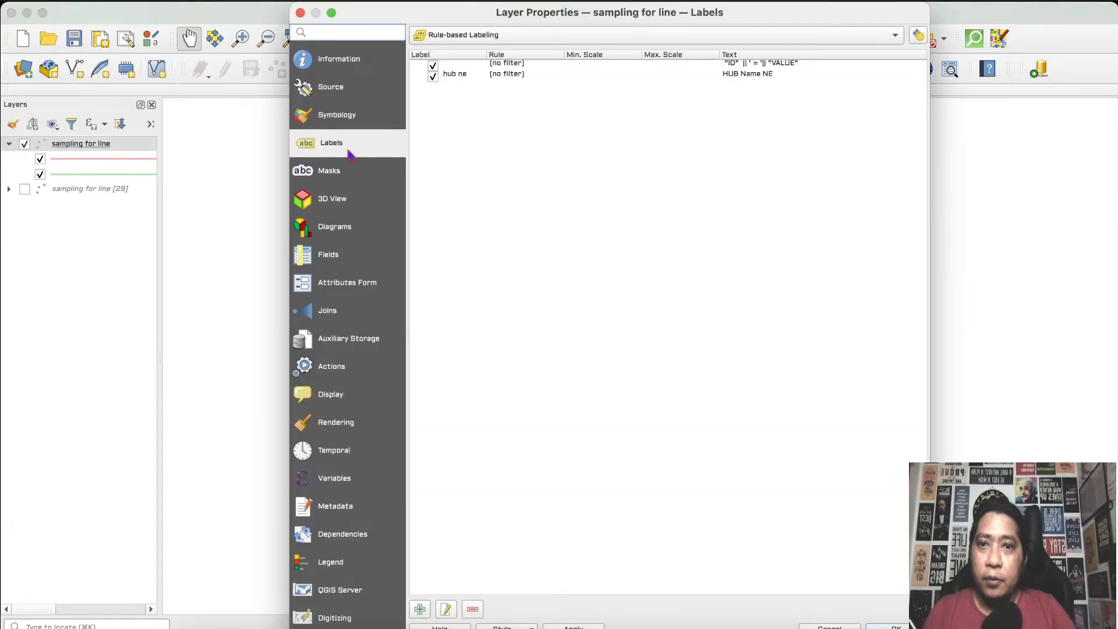
double_click(490, 77)
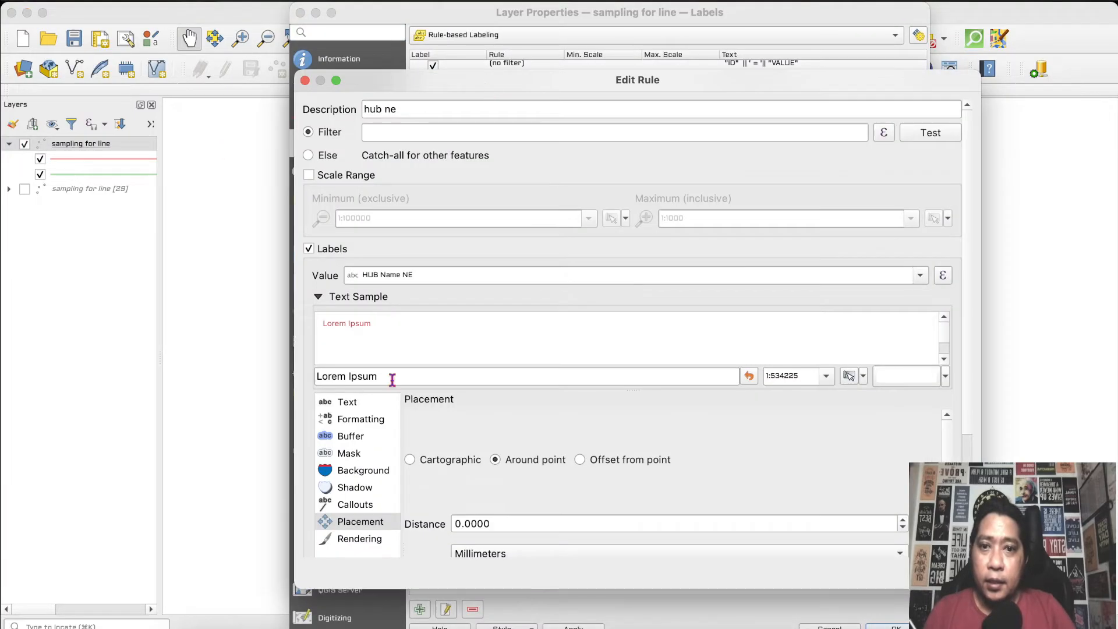
click(363, 438)
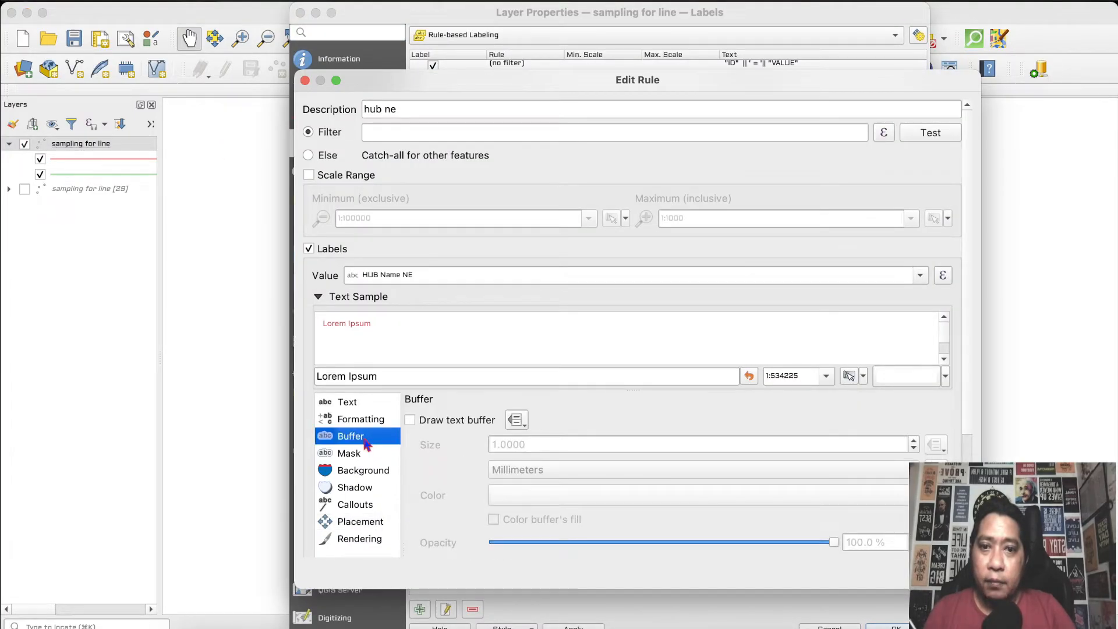
click(427, 424)
click(914, 448)
click(913, 448)
click(913, 448)
click(914, 449)
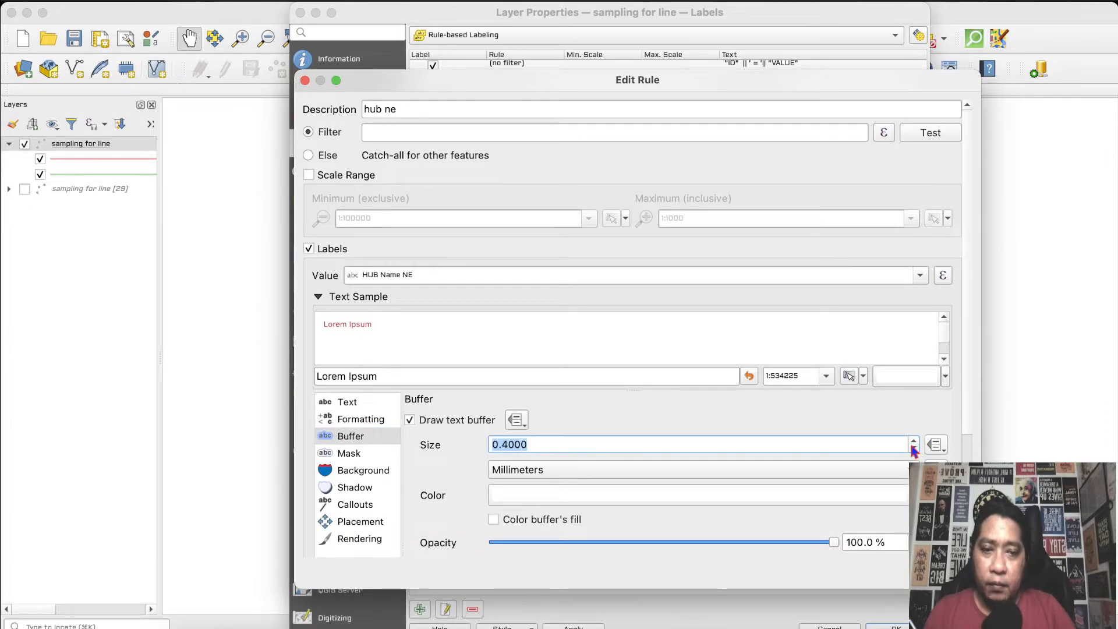
Step: Try a red buffer with white text on the hub ne labels, and return the text color to red
click(588, 495)
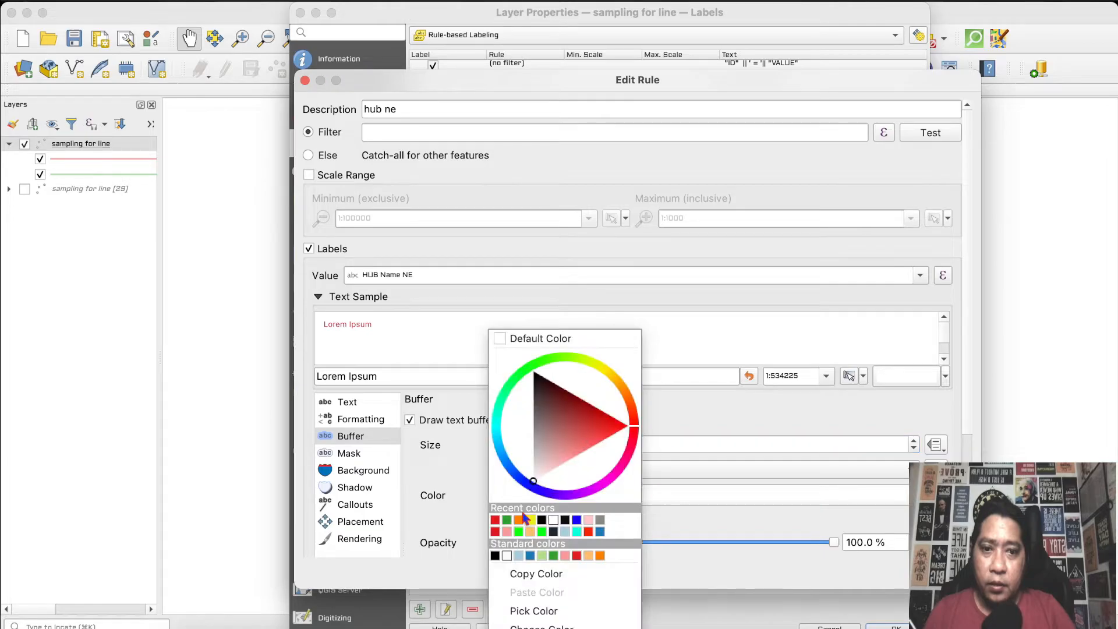
click(495, 519)
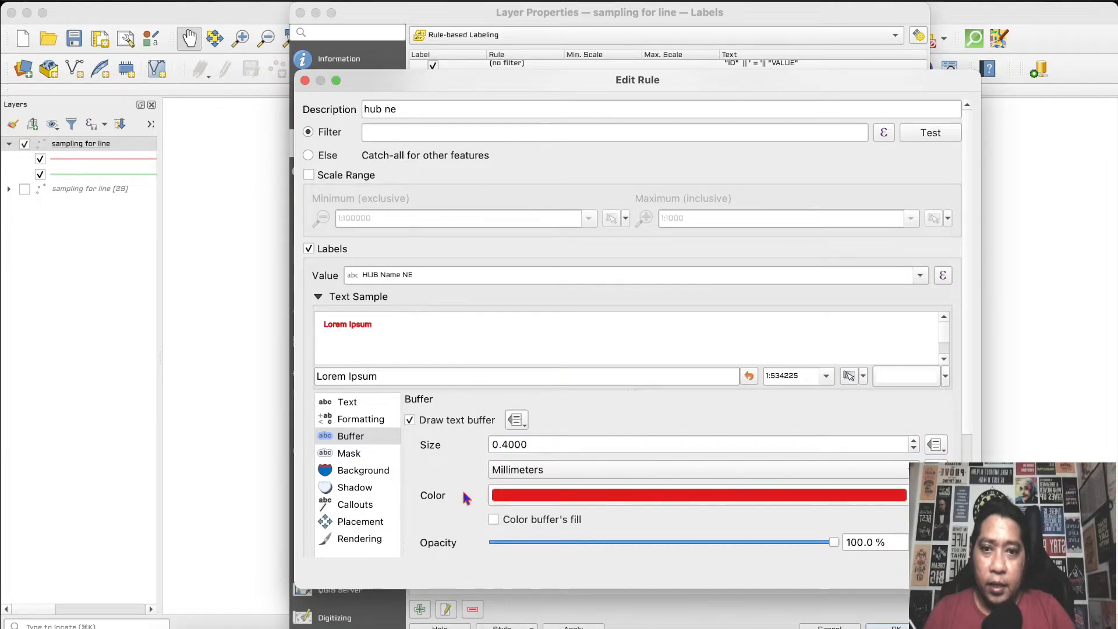
click(349, 403)
click(904, 549)
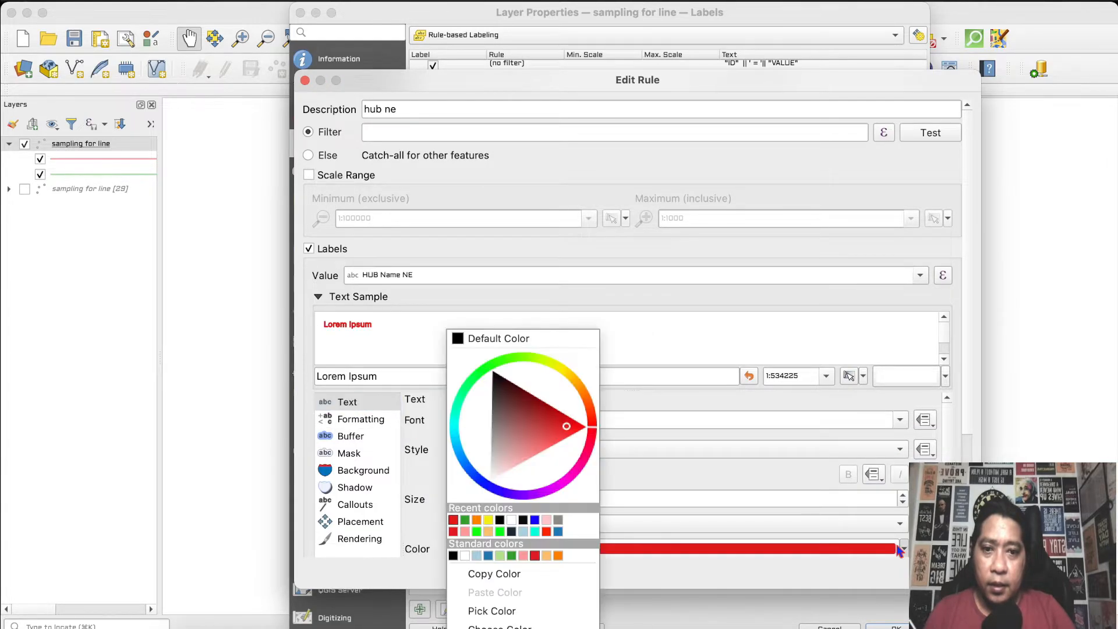
click(510, 518)
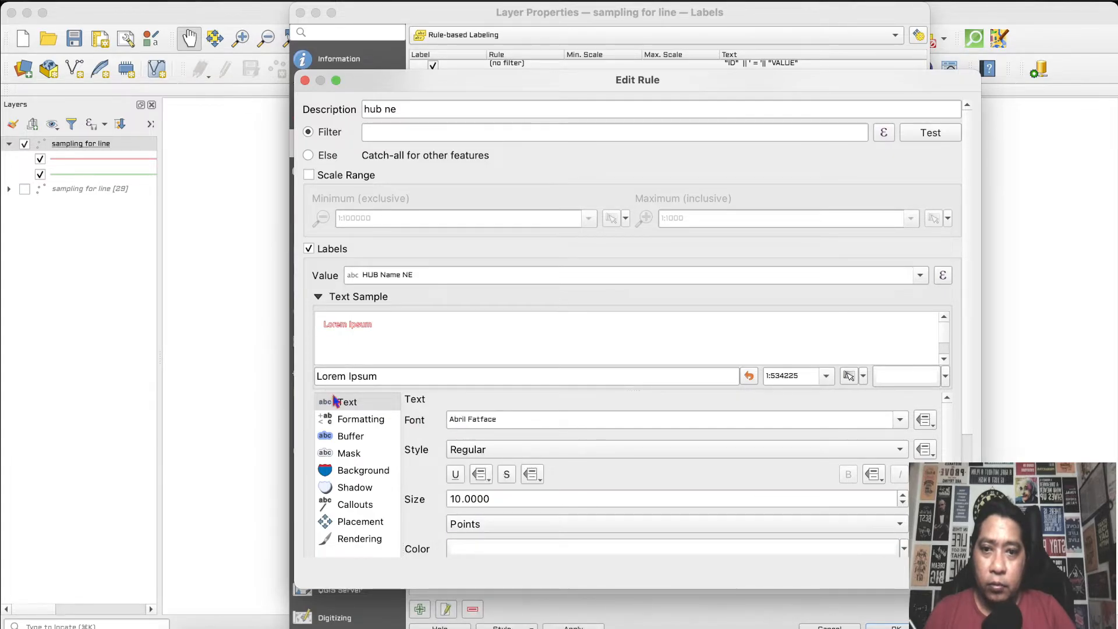
click(904, 548)
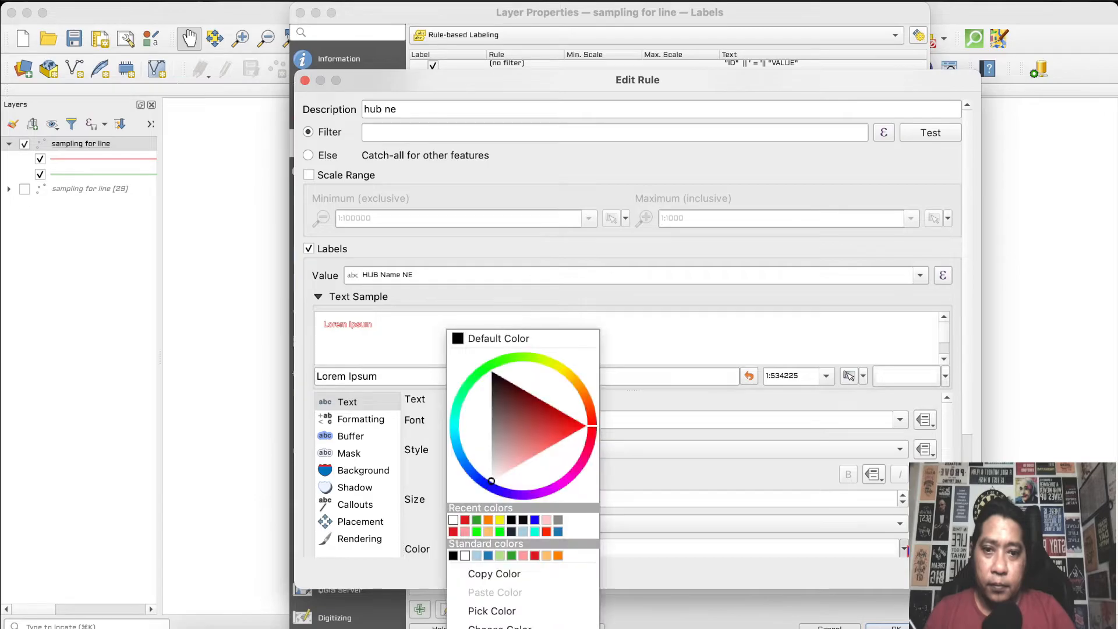
click(464, 519)
Step: Color the hub ne labels' text buffer yellow, and accept the rule and the layer properties
click(367, 440)
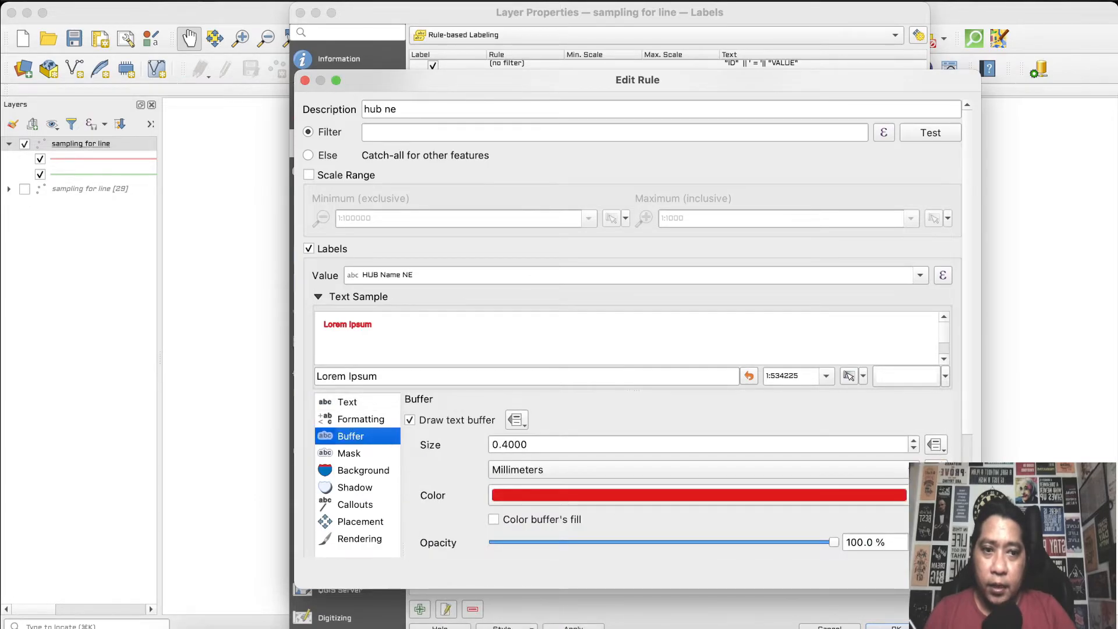
click(916, 495)
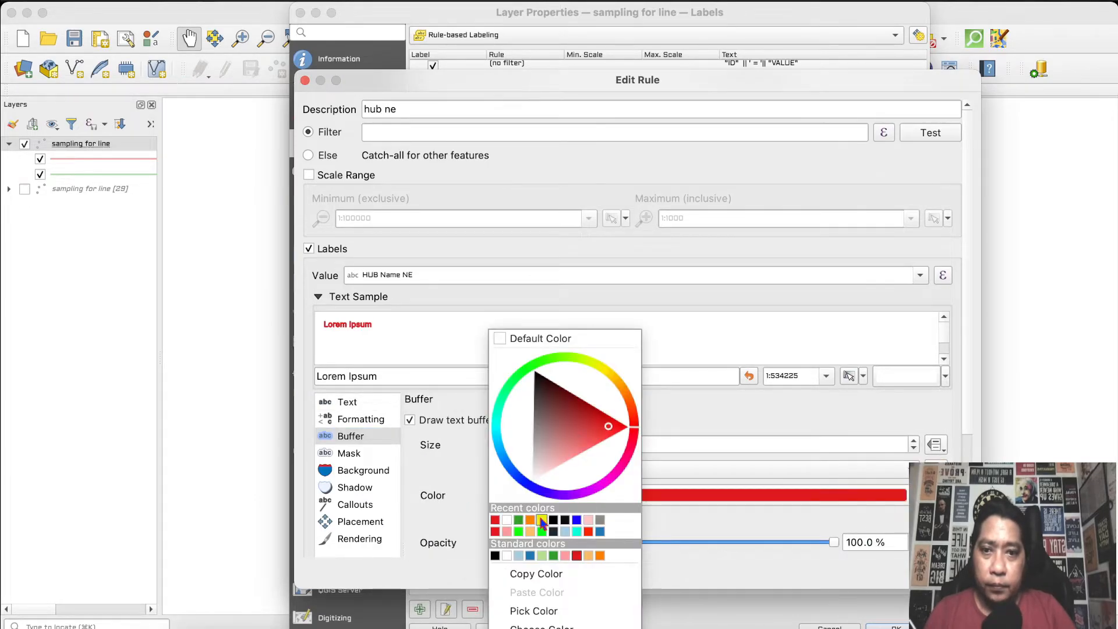
click(541, 522)
click(944, 571)
click(874, 626)
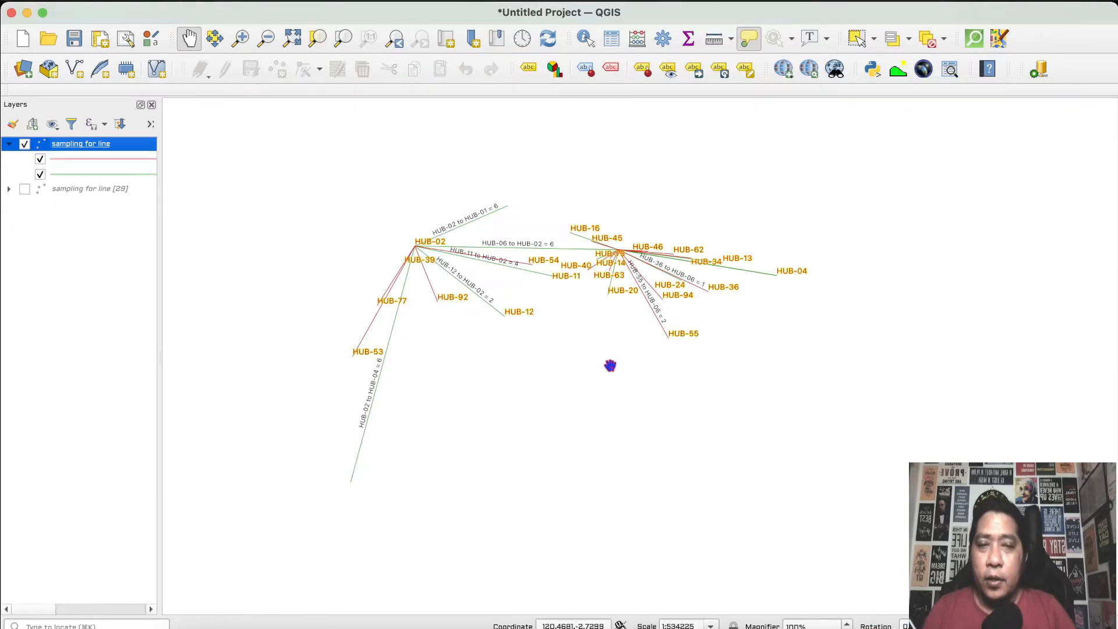
scroll(611, 289, up, 1)
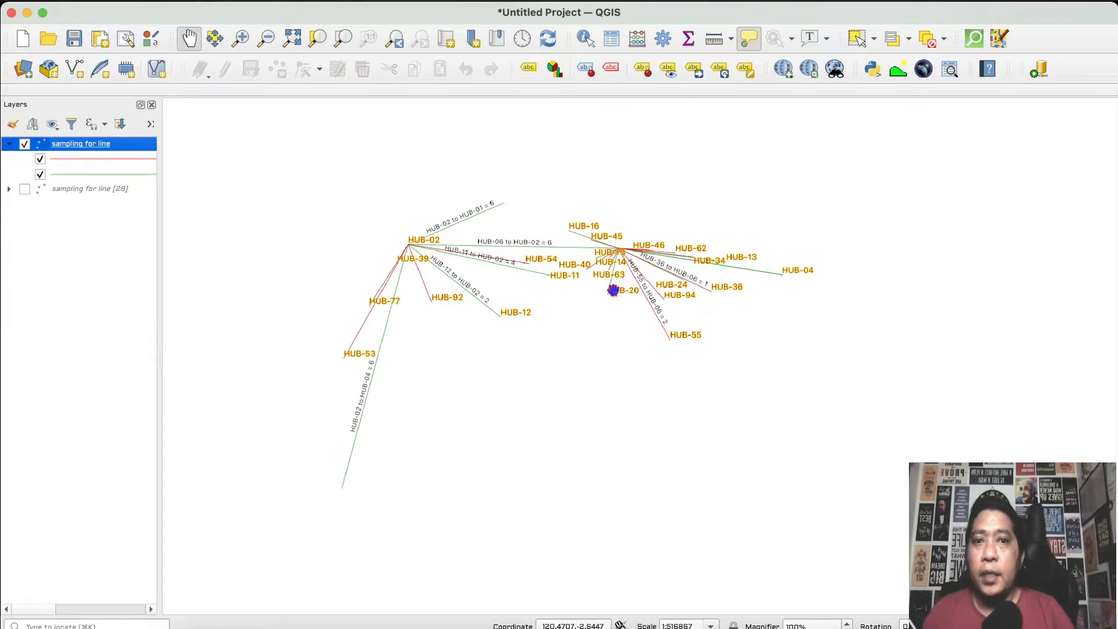
drag(463, 256, 476, 298)
scroll(476, 298, up, 4)
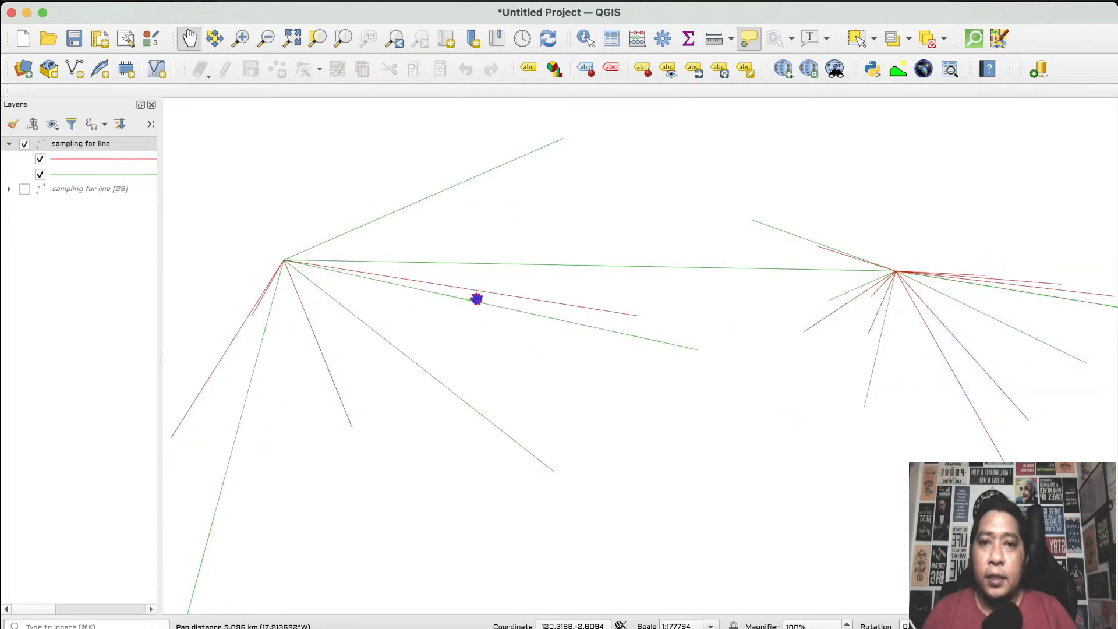
scroll(476, 299, down, 1)
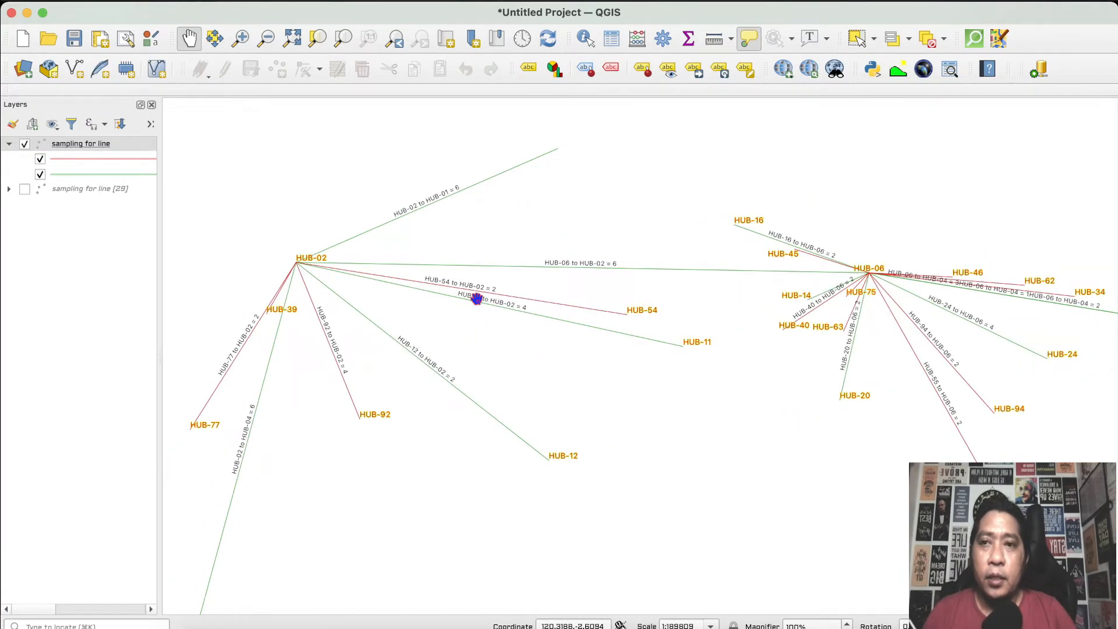
scroll(608, 320, down, 2)
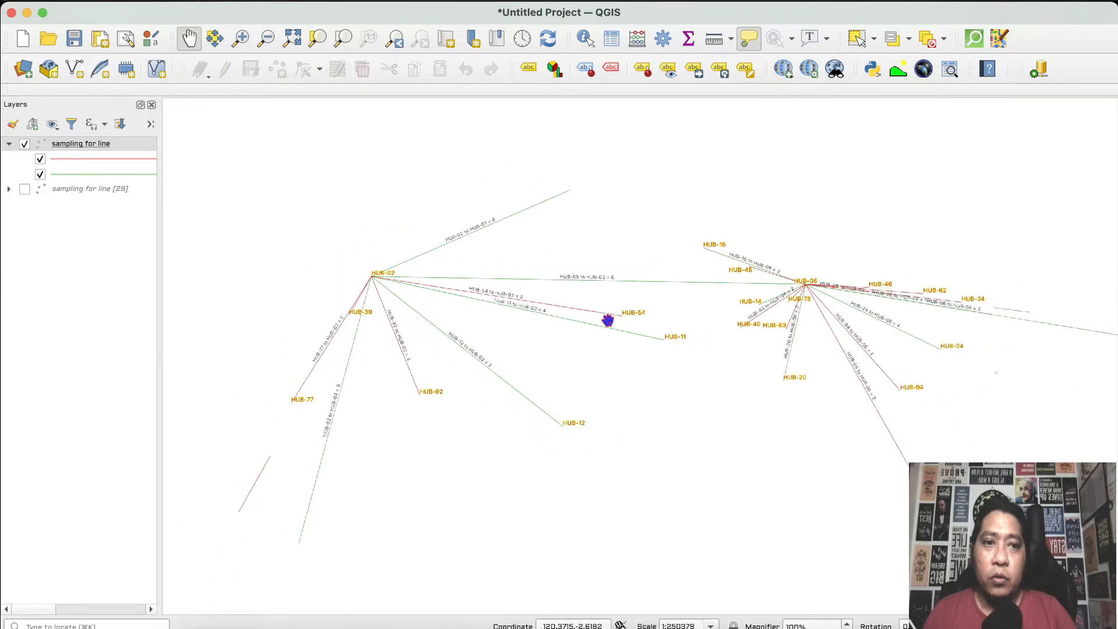